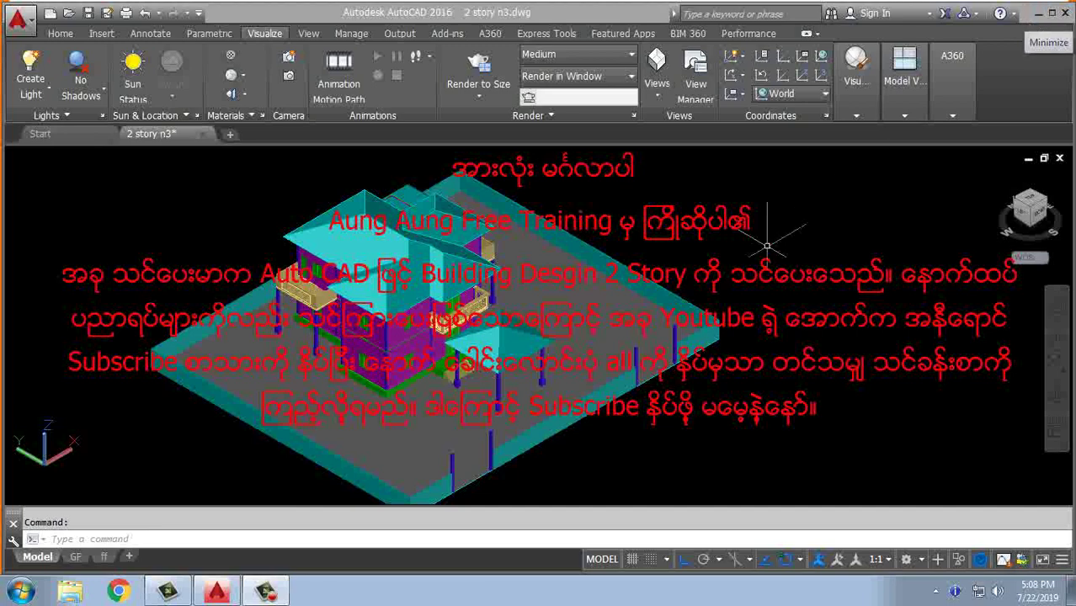
Step: Orbit the two-story house to a new angle, pan slightly, and dismiss the Windows notification
{"action": "mouse_move", "coordinate": [623, 345]}
{"action": "middle_mouse_down", "text": "shift"}
{"action": "mouse_move", "coordinate": [690, 328]}
{"action": "mouse_move", "coordinate": [637, 331]}
{"action": "middle_mouse_up", "text": "shift"}
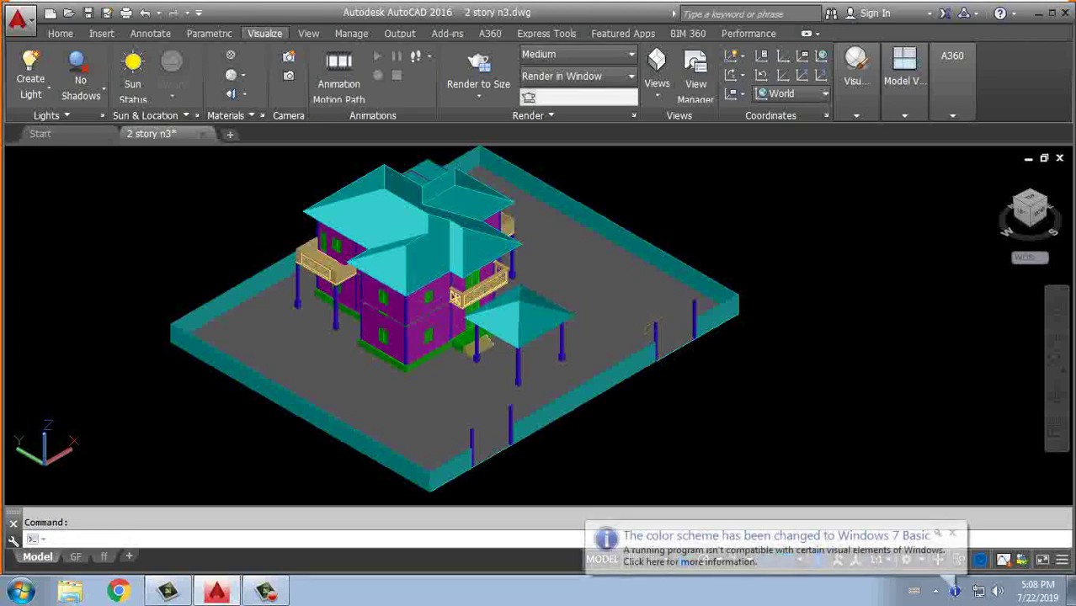
{"action": "middle_click_drag", "start_coordinate": [906, 490], "coordinate": [936, 488]}
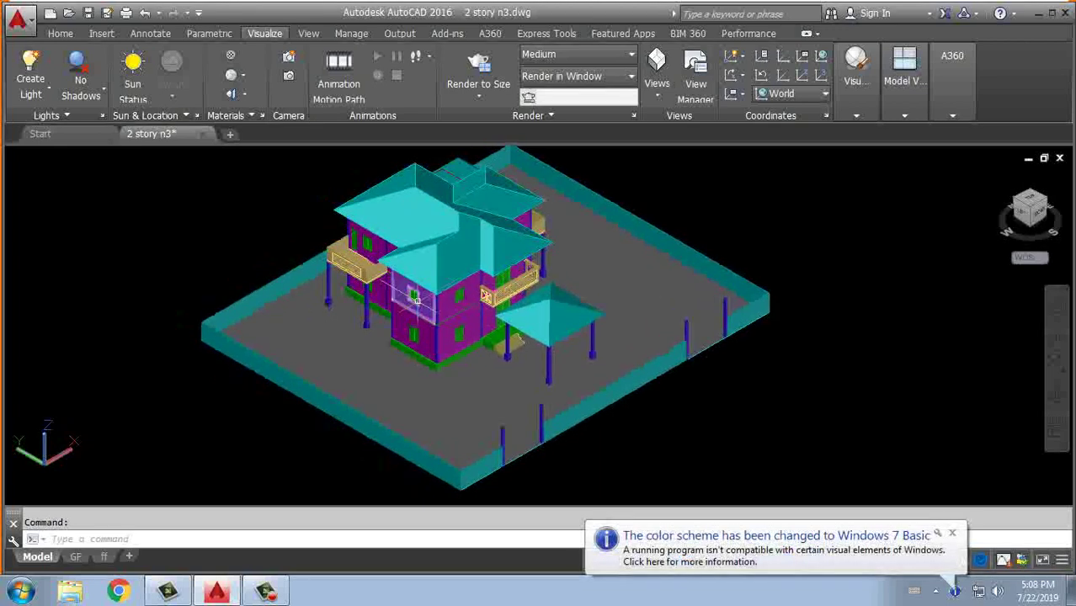
{"action": "left_click", "coordinate": [952, 533]}
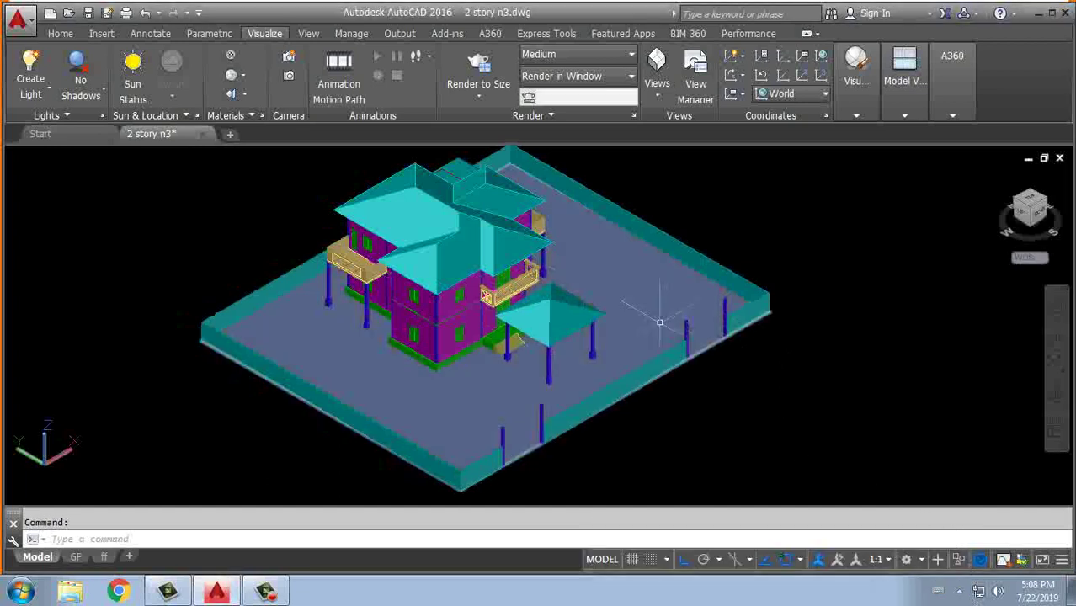
{"action": "mouse_move", "coordinate": [556, 288]}
{"action": "middle_mouse_down"}
{"action": "mouse_move", "coordinate": [581, 290]}
{"action": "mouse_move", "coordinate": [552, 278]}
{"action": "mouse_move", "coordinate": [521, 288]}
{"action": "middle_mouse_up"}
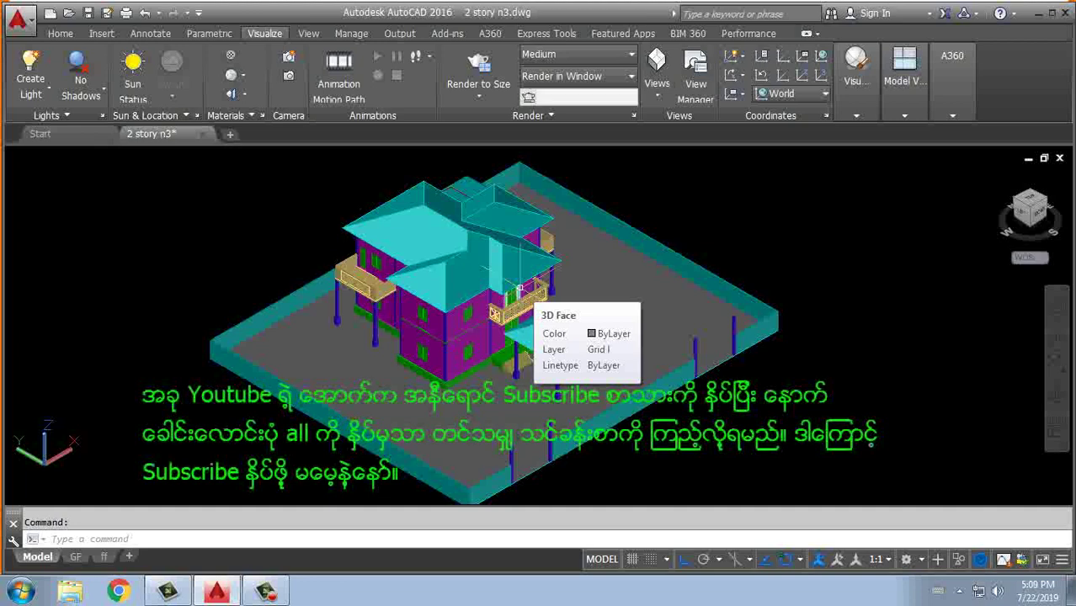
{"action": "middle_click_drag", "start_coordinate": [520, 289], "coordinate": [573, 324], "text": "shift"}
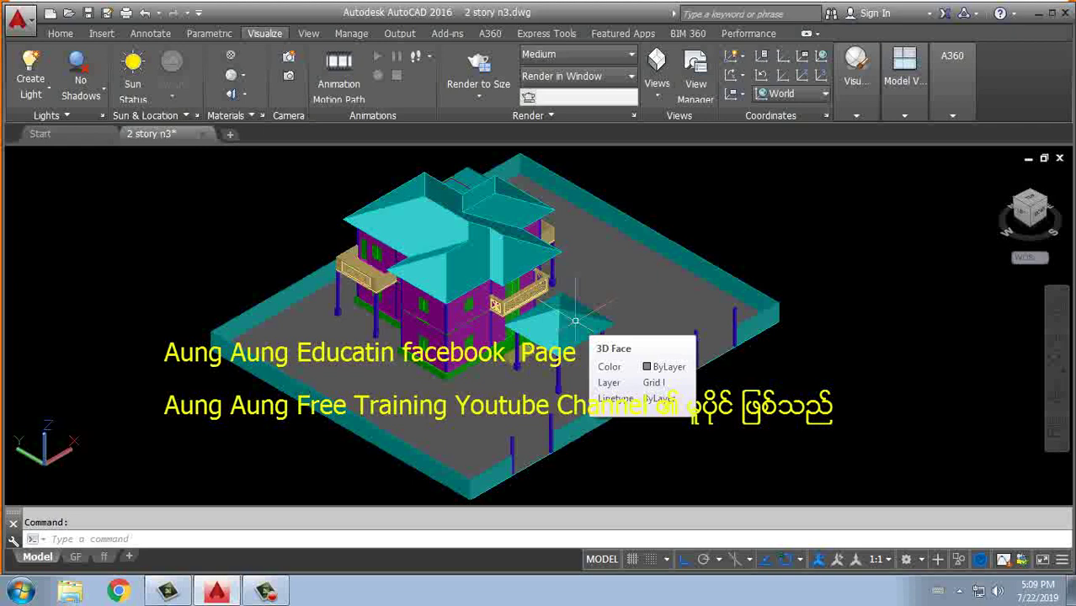
{"action": "middle_click_drag", "start_coordinate": [575, 320], "coordinate": [578, 307]}
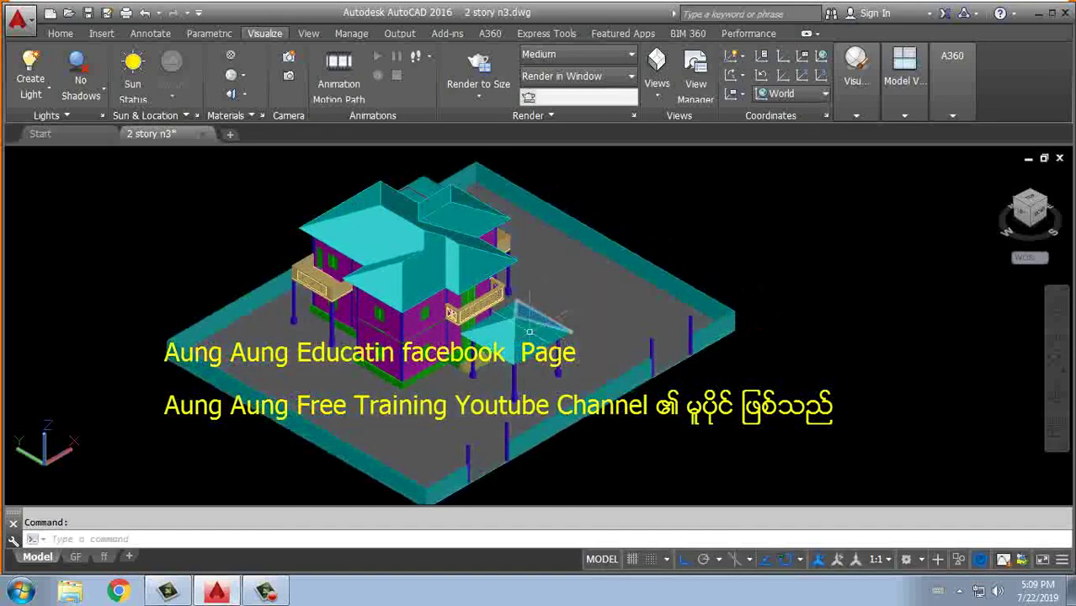
{"action": "scroll", "coordinate": [578, 308], "scroll_direction": "up", "scroll_amount": 2}
{"action": "scroll", "coordinate": [555, 320], "scroll_direction": "up", "scroll_amount": 1}
{"action": "scroll", "coordinate": [505, 337], "scroll_direction": "up", "scroll_amount": 2}
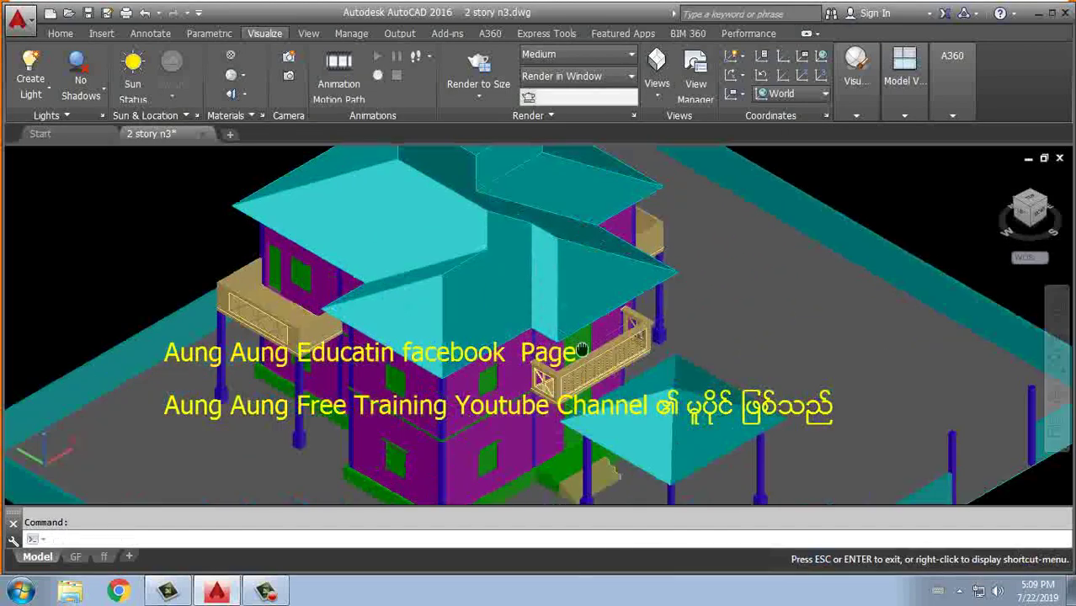
{"action": "scroll", "coordinate": [480, 345], "scroll_direction": "up", "scroll_amount": 2}
{"action": "scroll", "coordinate": [480, 341], "scroll_direction": "down", "scroll_amount": 5}
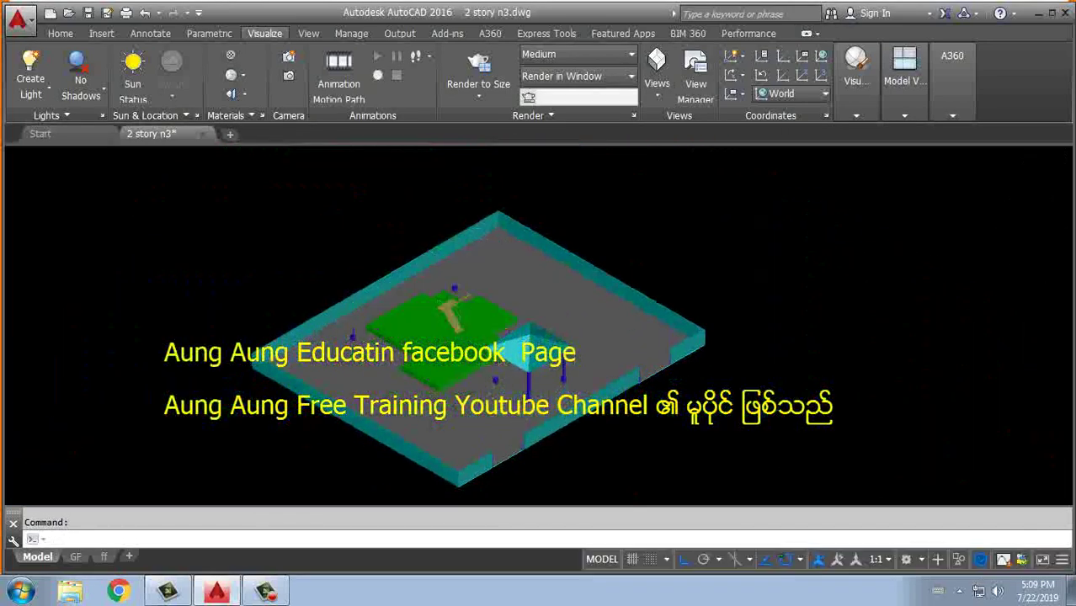
{"action": "scroll", "coordinate": [435, 332], "scroll_direction": "up", "scroll_amount": 3}
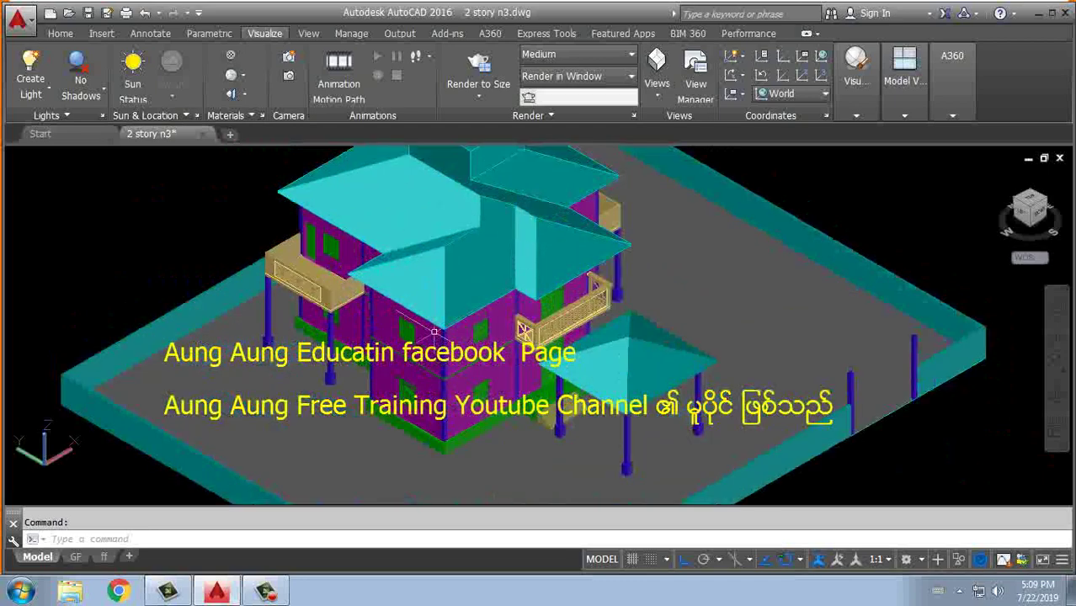
{"action": "middle_click_drag", "start_coordinate": [435, 332], "coordinate": [389, 321]}
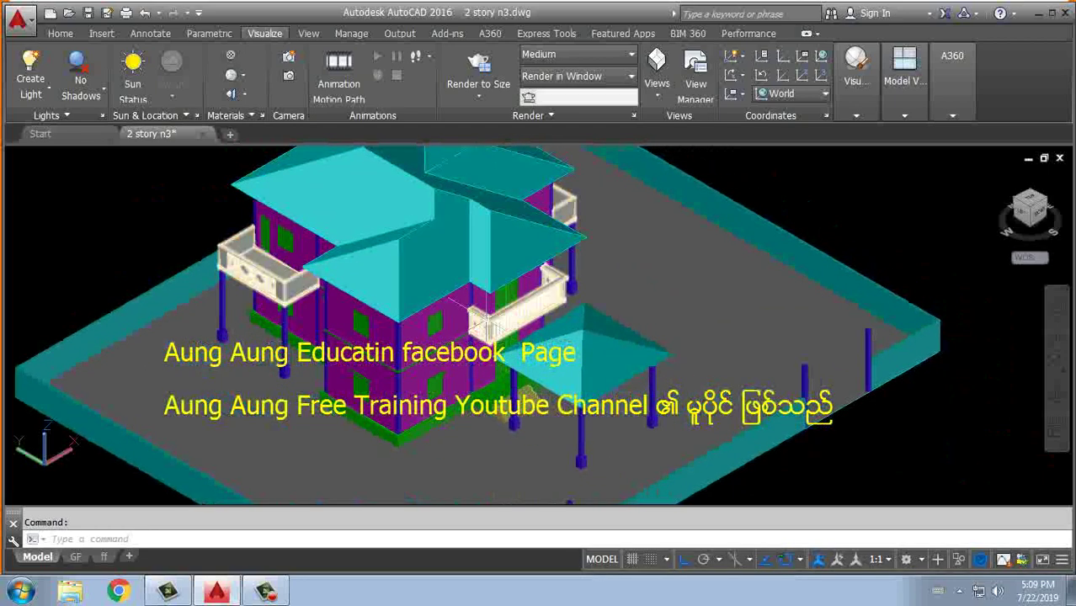
{"action": "scroll", "coordinate": [486, 321], "scroll_direction": "down", "scroll_amount": 3}
{"action": "scroll", "coordinate": [486, 322], "scroll_direction": "down", "scroll_amount": 2}
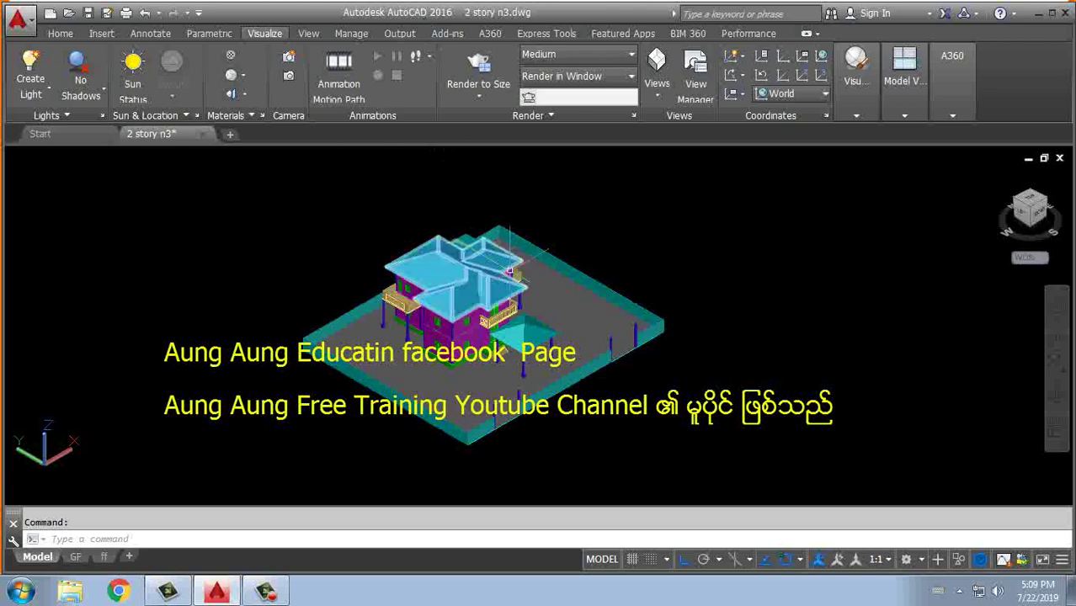
{"action": "middle_click_drag", "start_coordinate": [435, 187], "coordinate": [421, 154]}
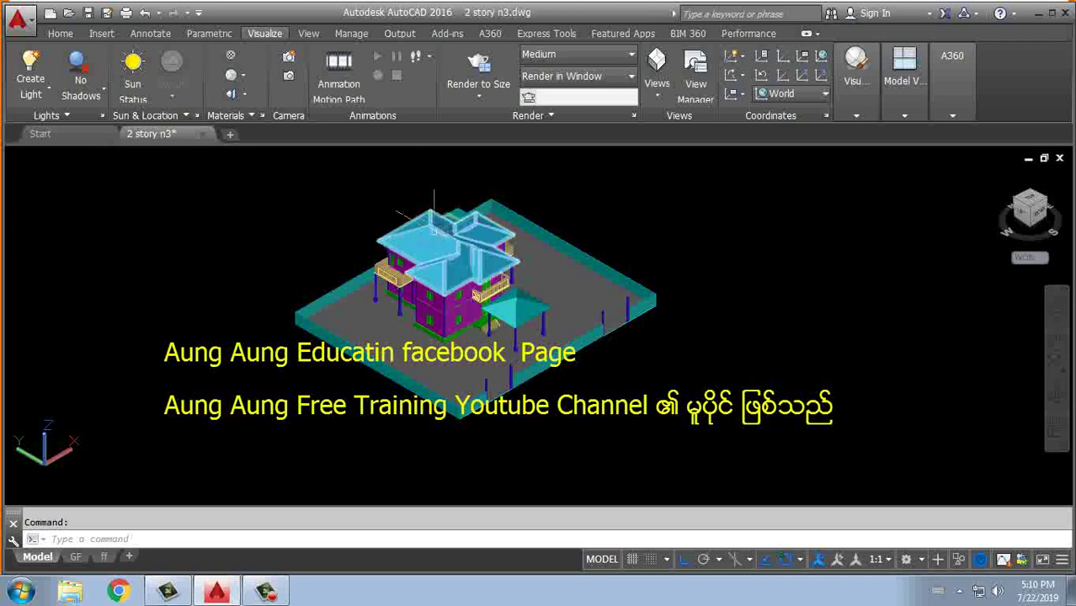
{"action": "middle_click_drag", "start_coordinate": [394, 213], "coordinate": [426, 212]}
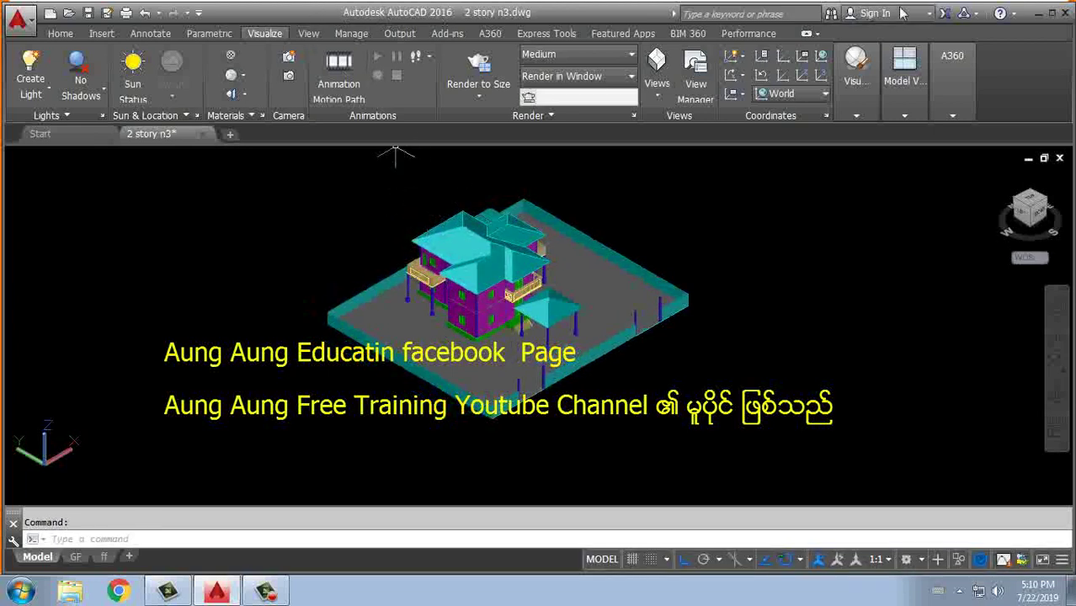
{"action": "left_click", "coordinate": [1029, 13]}
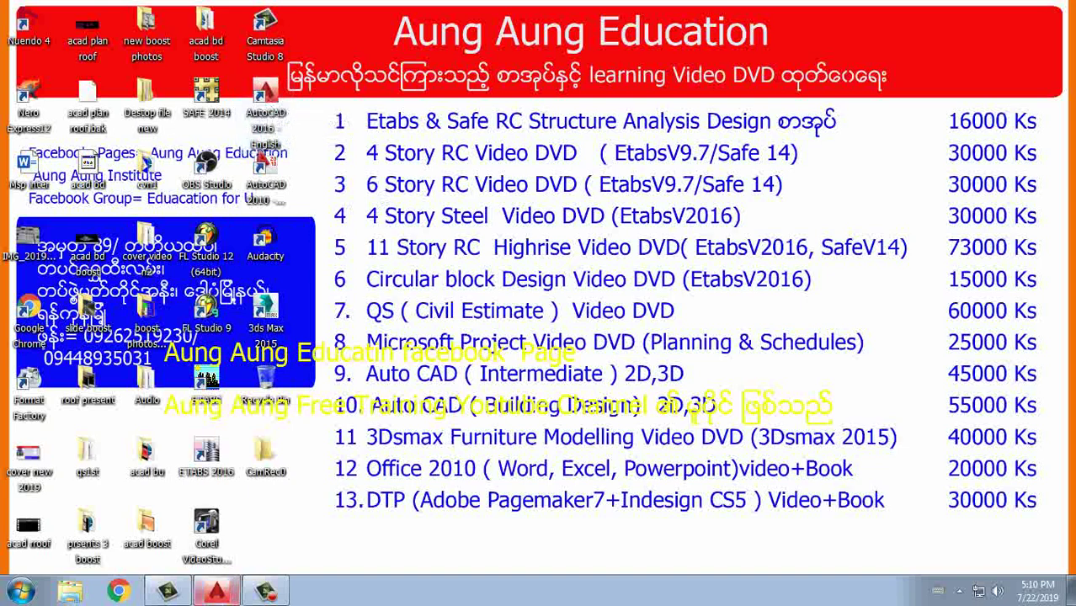
{"action": "left_click", "coordinate": [216, 592]}
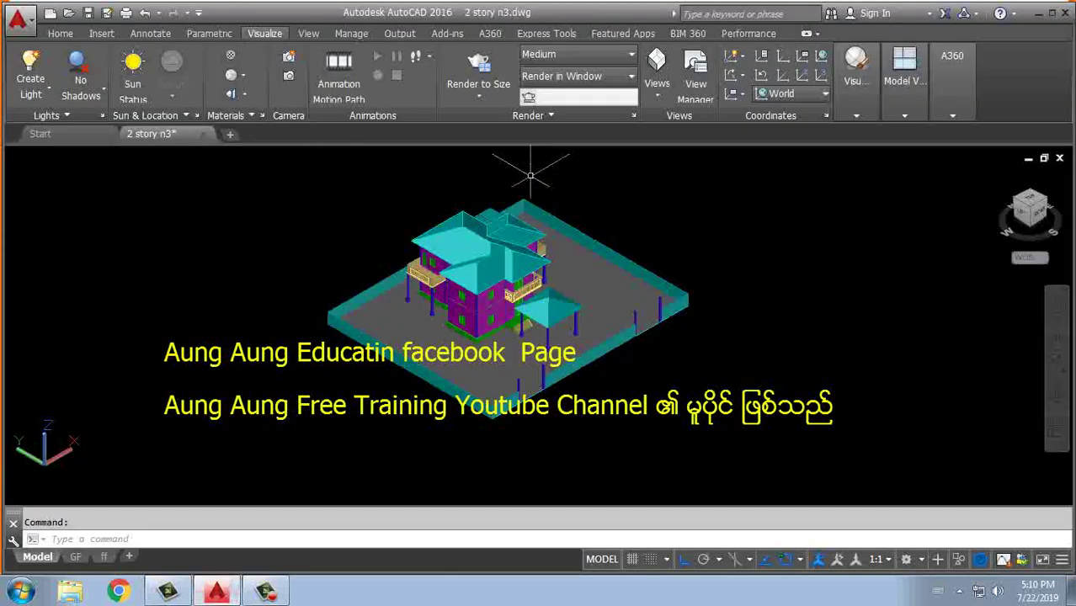
{"action": "middle_click_drag", "start_coordinate": [298, 236], "coordinate": [241, 223]}
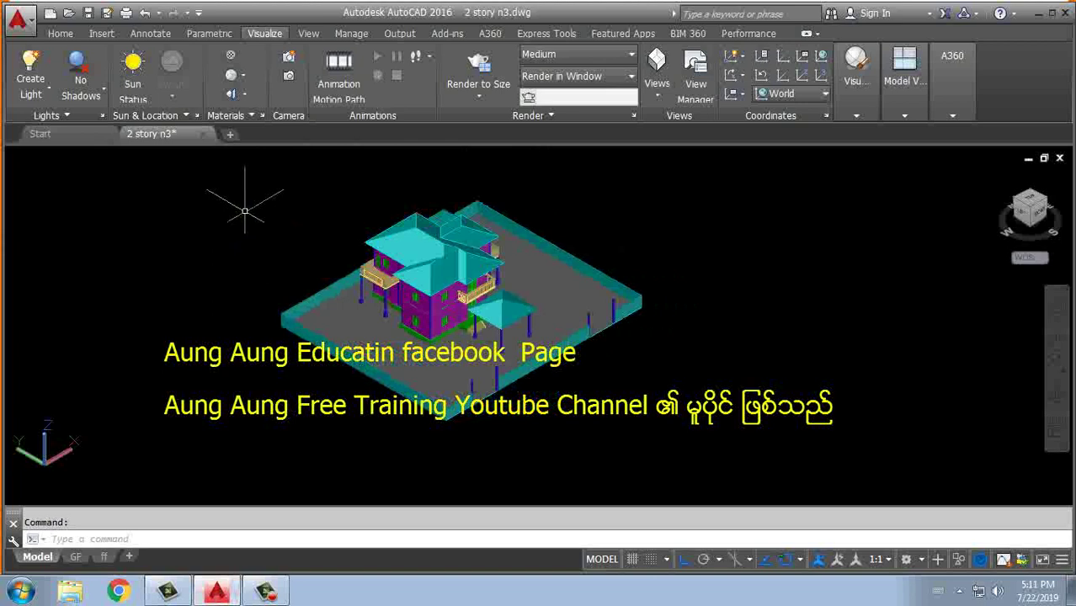
{"action": "middle_click_drag", "start_coordinate": [269, 265], "coordinate": [286, 271]}
{"action": "mouse_move", "coordinate": [419, 310]}
{"action": "middle_mouse_down"}
{"action": "mouse_move", "coordinate": [388, 312]}
{"action": "mouse_move", "coordinate": [477, 318]}
{"action": "middle_mouse_up"}
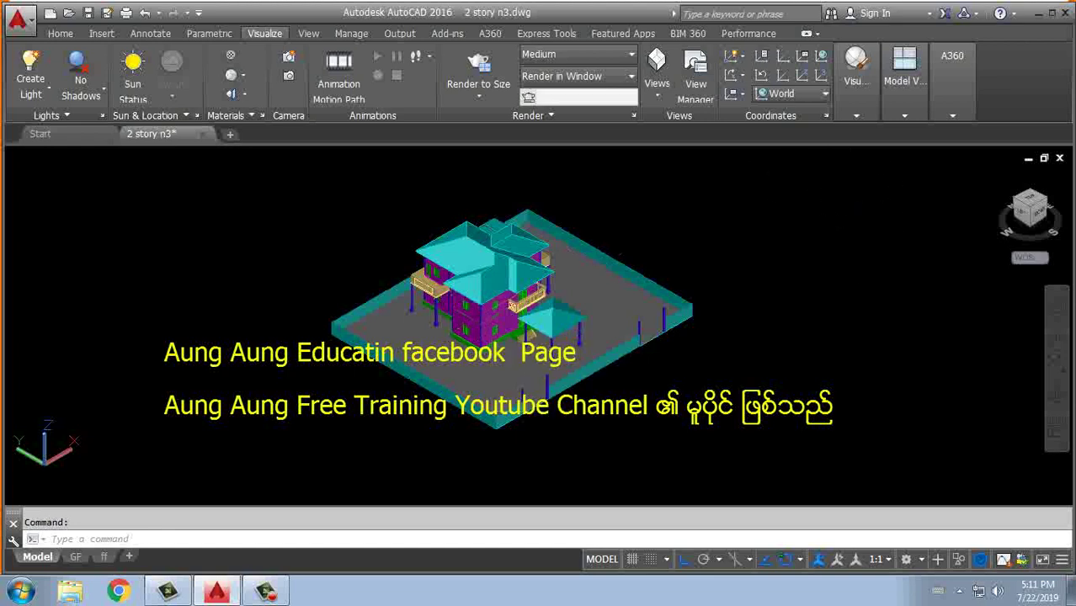
{"action": "middle_click_drag", "start_coordinate": [824, 255], "coordinate": [349, 258], "text": "shift"}
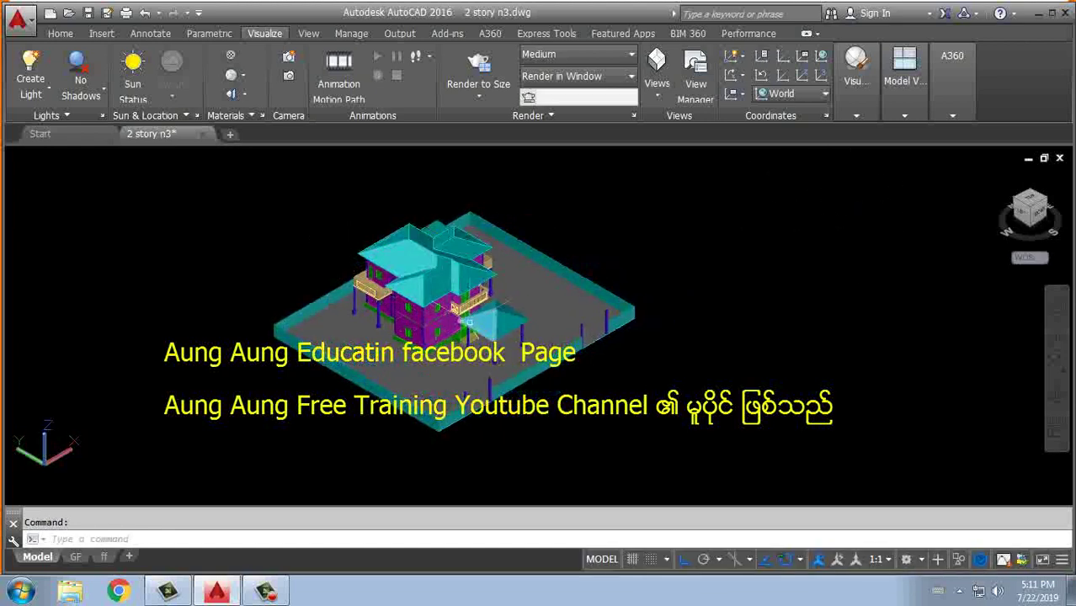
{"action": "scroll", "coordinate": [428, 311], "scroll_direction": "up", "scroll_amount": 2}
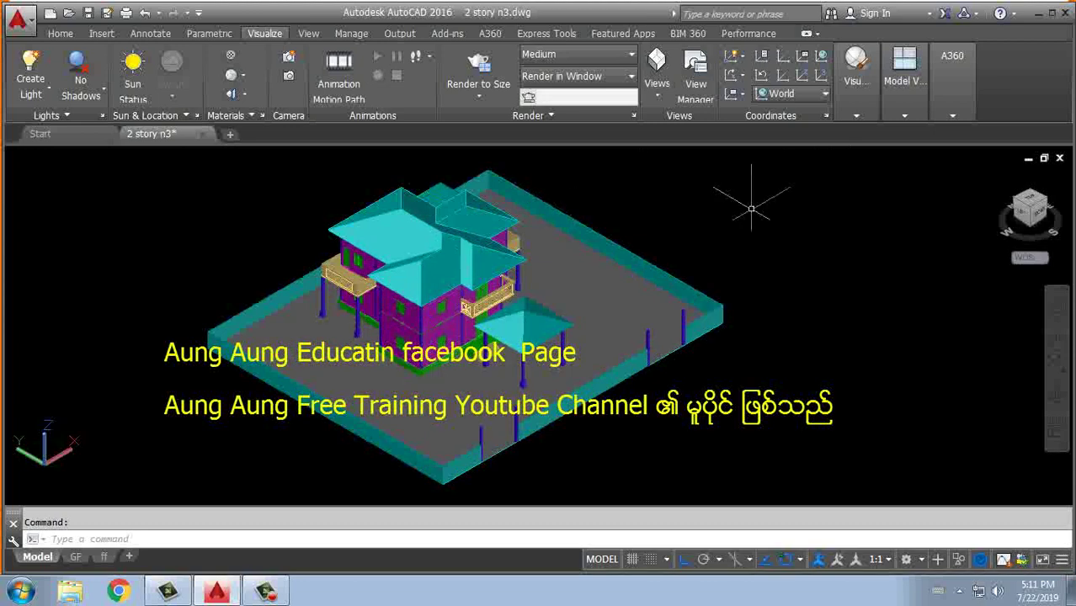
{"action": "middle_click_drag", "start_coordinate": [444, 332], "coordinate": [526, 328]}
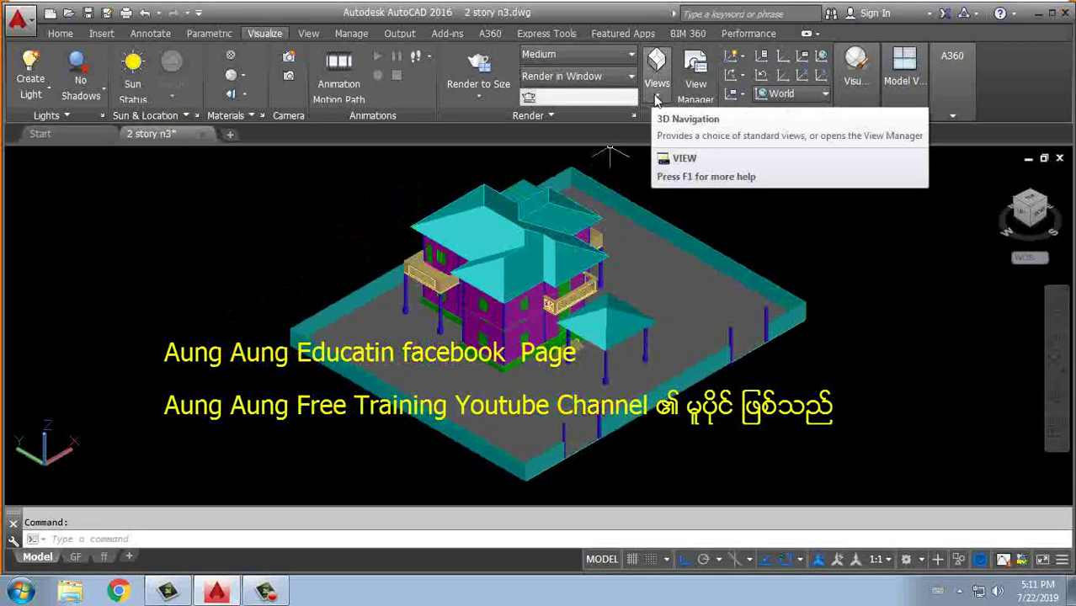
Step: Switch the drawing to the Top view with the 2D Wireframe visual style
{"action": "left_click", "coordinate": [656, 98]}
{"action": "mouse_move", "coordinate": [657, 82]}
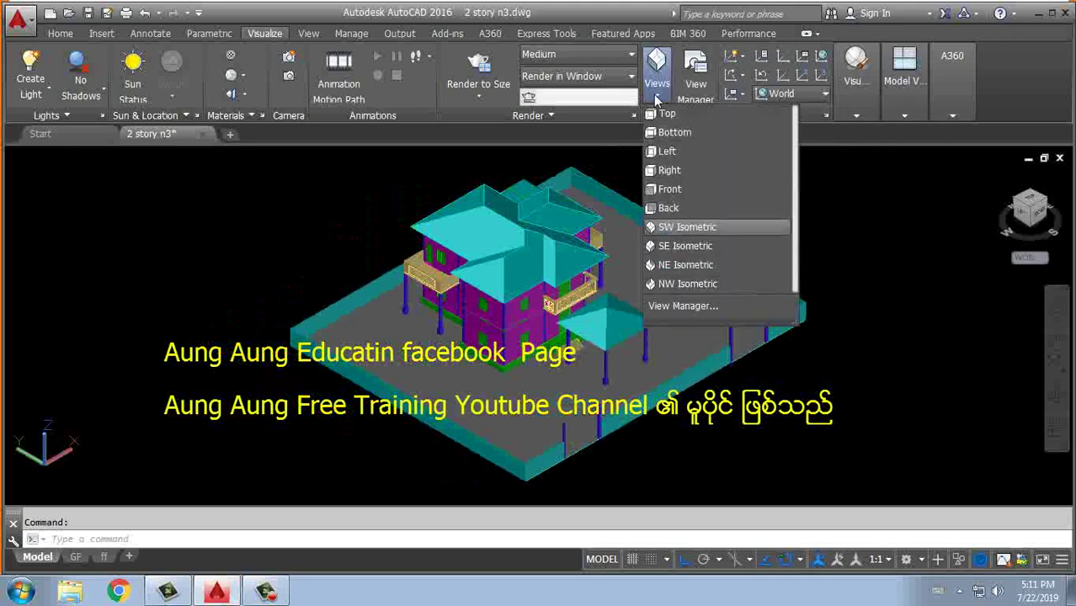
{"action": "left_click", "coordinate": [661, 115]}
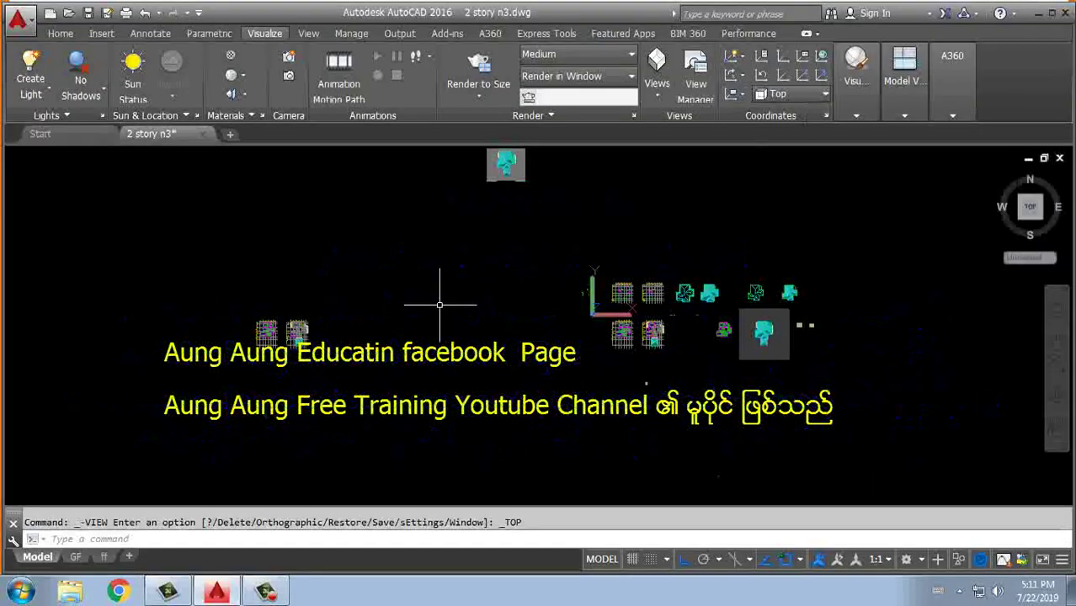
{"action": "left_click", "coordinate": [856, 76]}
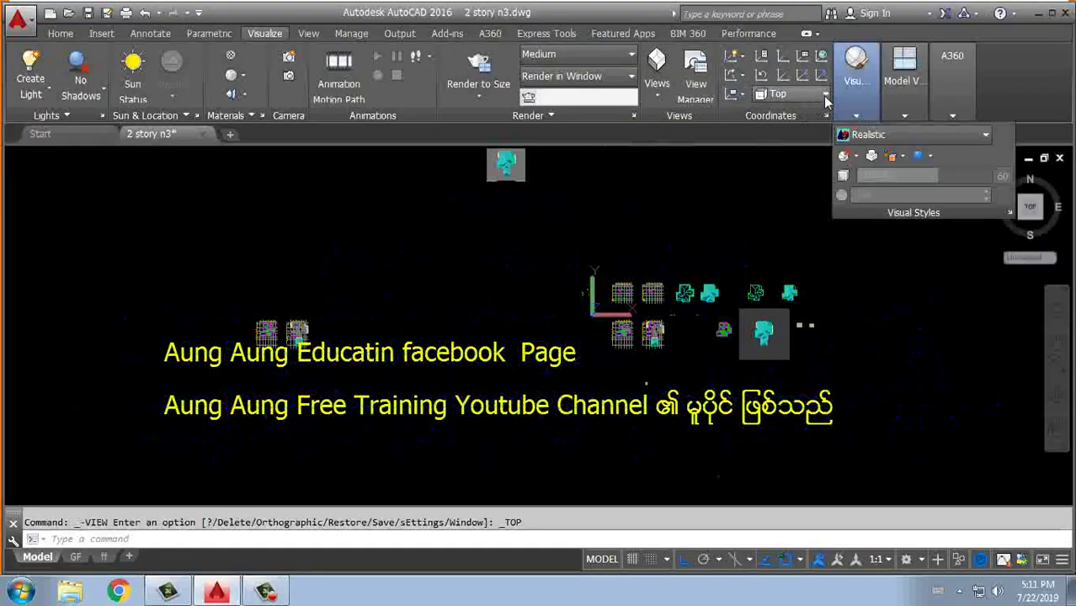
{"action": "left_click", "coordinate": [861, 136]}
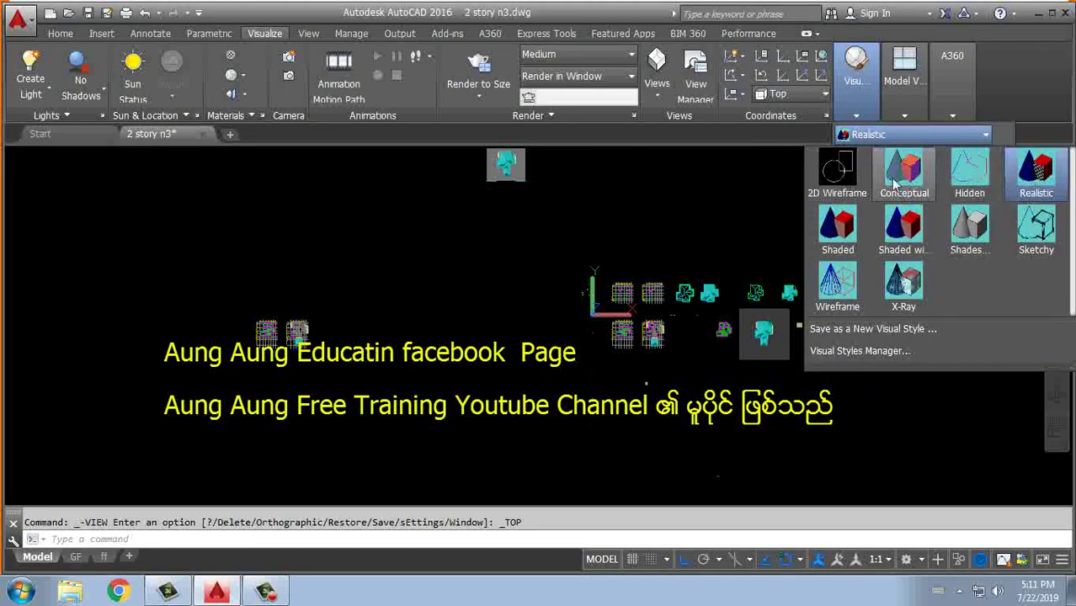
{"action": "left_click", "coordinate": [848, 168]}
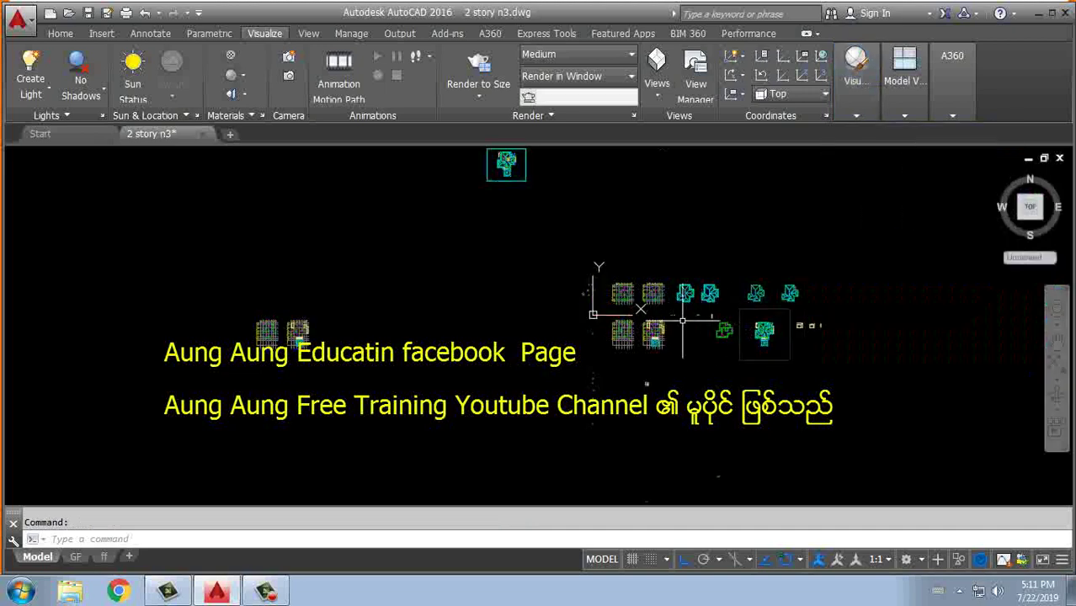
Step: Zoom and pan to frame the ground and upper floor plans side by side
{"action": "middle_click_drag", "start_coordinate": [682, 320], "coordinate": [648, 332]}
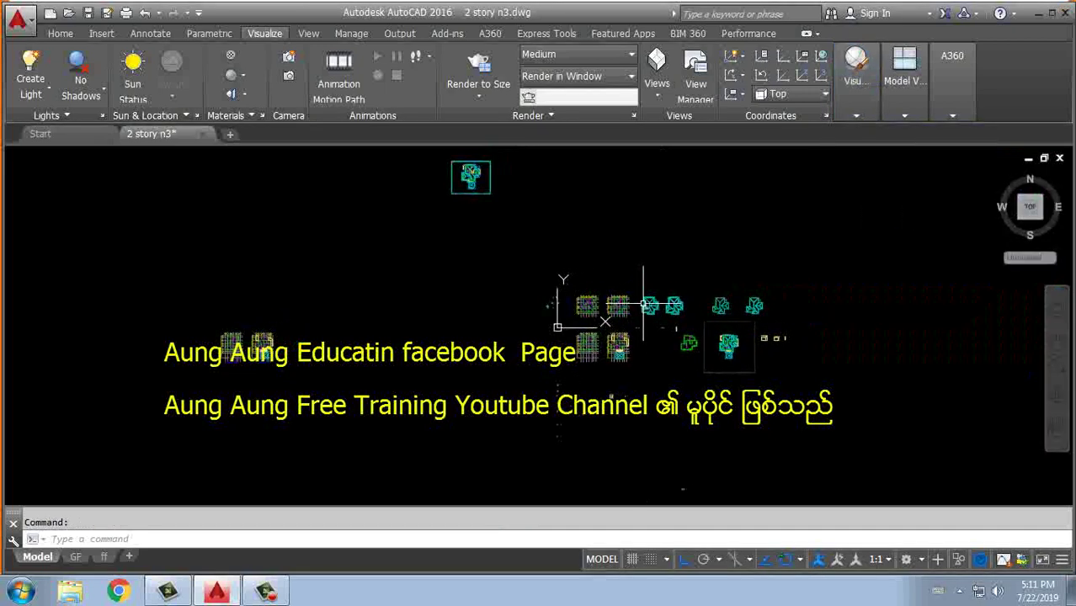
{"action": "mouse_move", "coordinate": [643, 305]}
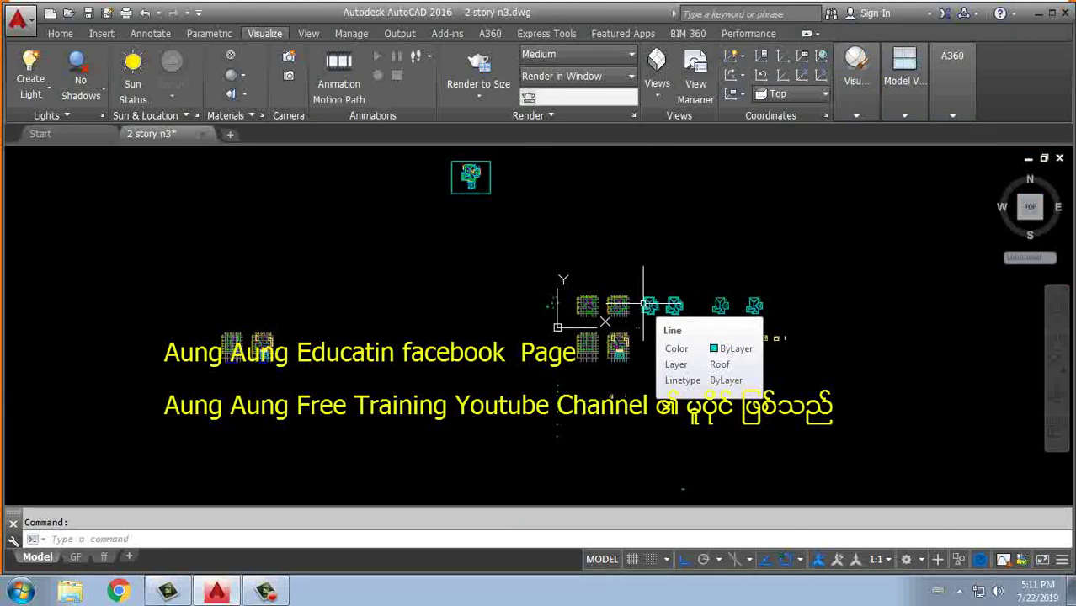
{"action": "scroll", "coordinate": [643, 305], "scroll_direction": "up", "scroll_amount": 2}
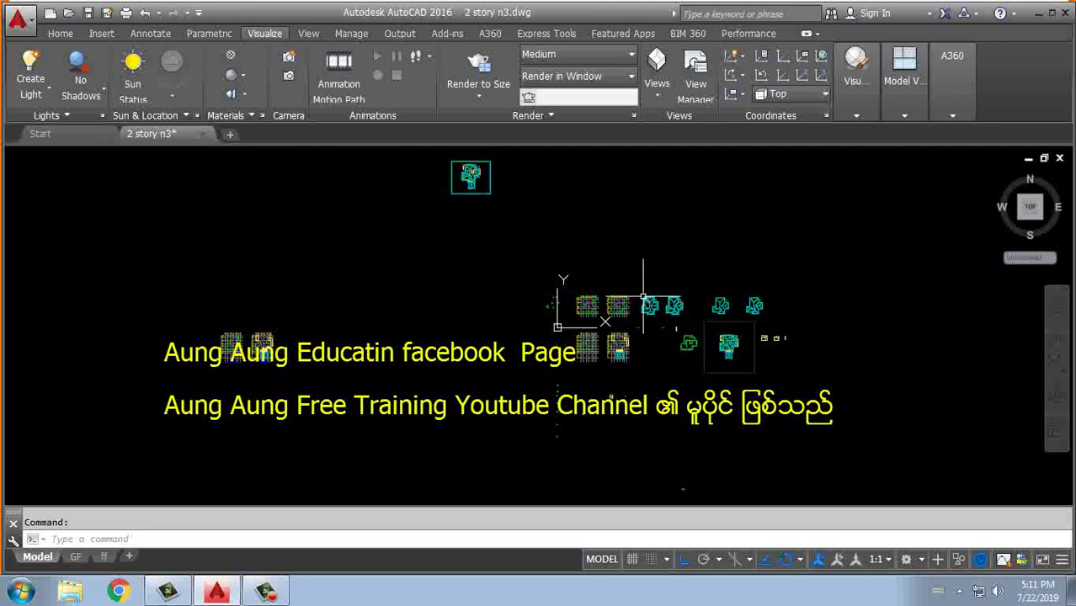
{"action": "scroll", "coordinate": [606, 309], "scroll_direction": "up", "scroll_amount": 3}
{"action": "scroll", "coordinate": [547, 313], "scroll_direction": "up", "scroll_amount": 2}
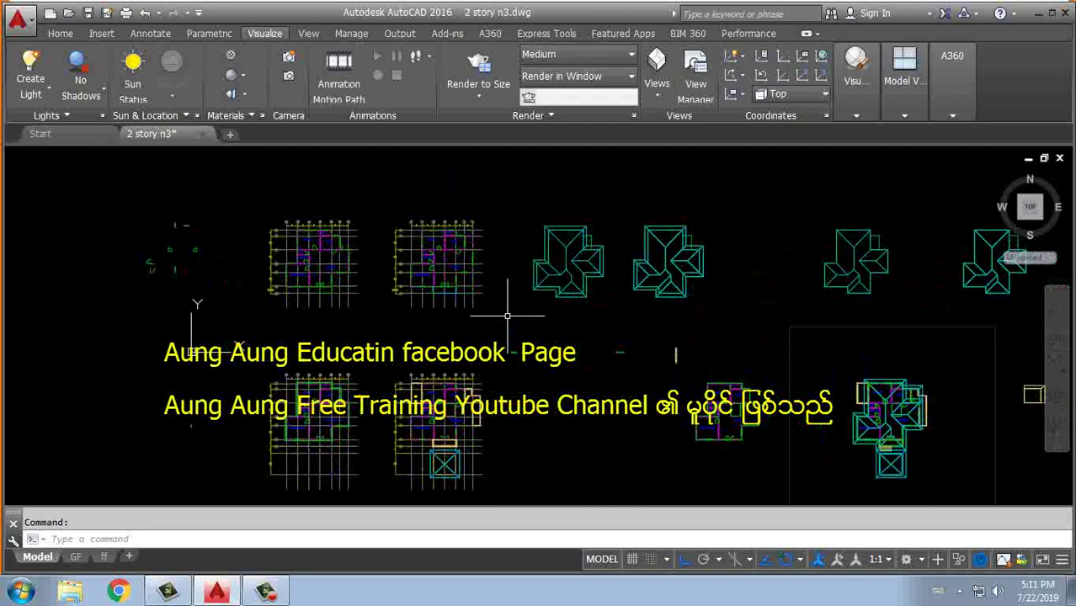
{"action": "scroll", "coordinate": [497, 305], "scroll_direction": "down", "scroll_amount": 2}
{"action": "scroll", "coordinate": [471, 278], "scroll_direction": "down", "scroll_amount": 2}
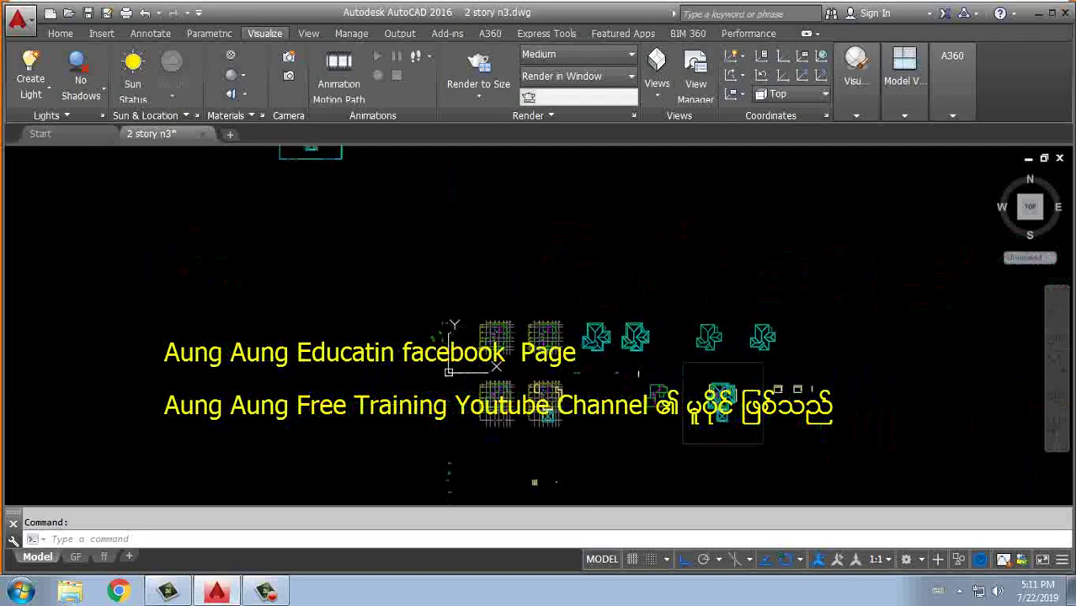
{"action": "scroll", "coordinate": [421, 240], "scroll_direction": "down", "scroll_amount": 1}
{"action": "middle_click_drag", "start_coordinate": [417, 233], "coordinate": [631, 269]}
{"action": "mouse_move", "coordinate": [214, 286]}
{"action": "middle_mouse_down"}
{"action": "mouse_move", "coordinate": [512, 304]}
{"action": "mouse_move", "coordinate": [343, 305]}
{"action": "mouse_move", "coordinate": [249, 271]}
{"action": "middle_mouse_up"}
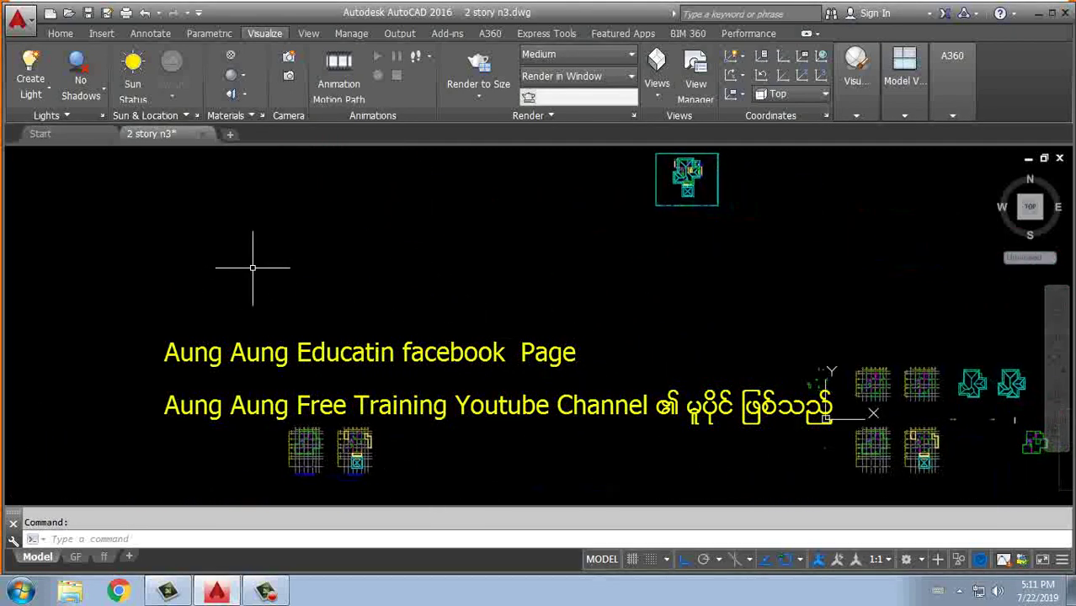
{"action": "scroll", "coordinate": [372, 248], "scroll_direction": "up", "scroll_amount": 3}
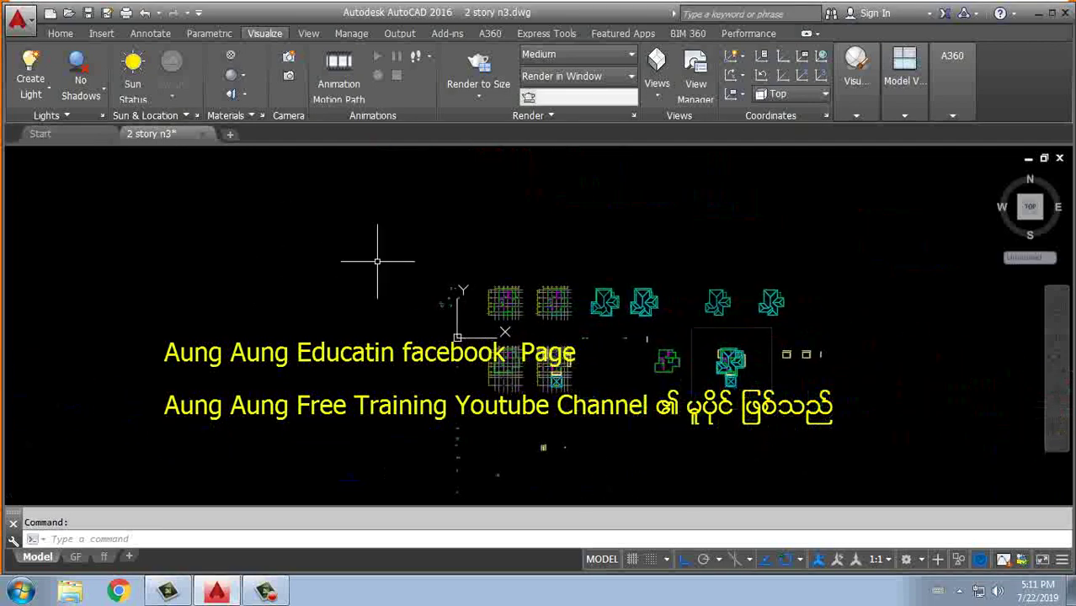
{"action": "scroll", "coordinate": [354, 181], "scroll_direction": "up", "scroll_amount": 3}
{"action": "scroll", "coordinate": [421, 145], "scroll_direction": "up", "scroll_amount": 4}
{"action": "scroll", "coordinate": [404, 185], "scroll_direction": "down", "scroll_amount": 1}
{"action": "scroll", "coordinate": [371, 236], "scroll_direction": "down", "scroll_amount": 1}
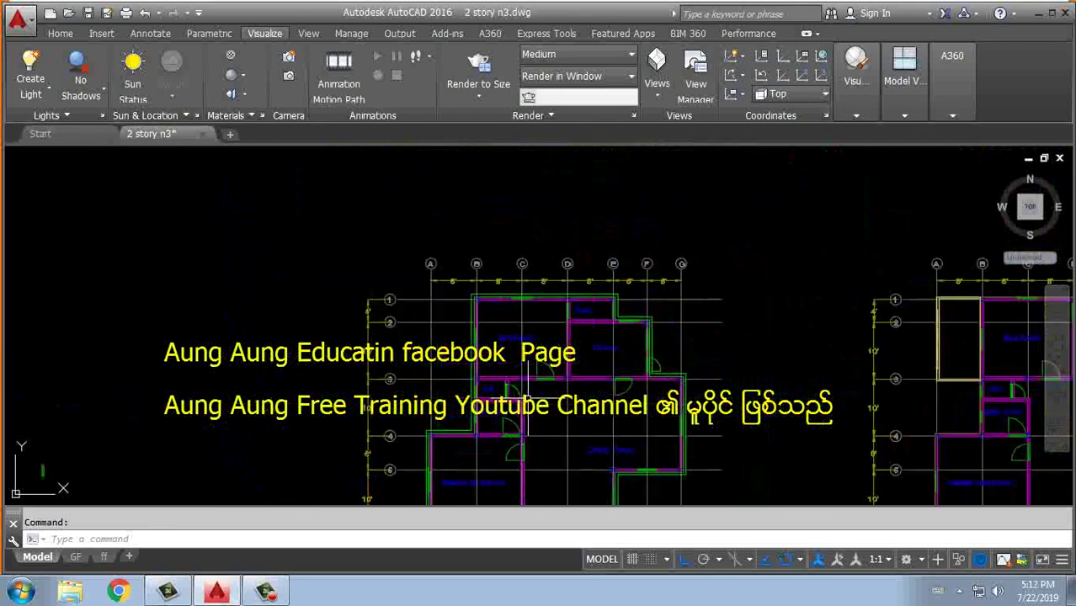
{"action": "scroll", "coordinate": [346, 278], "scroll_direction": "down", "scroll_amount": 1}
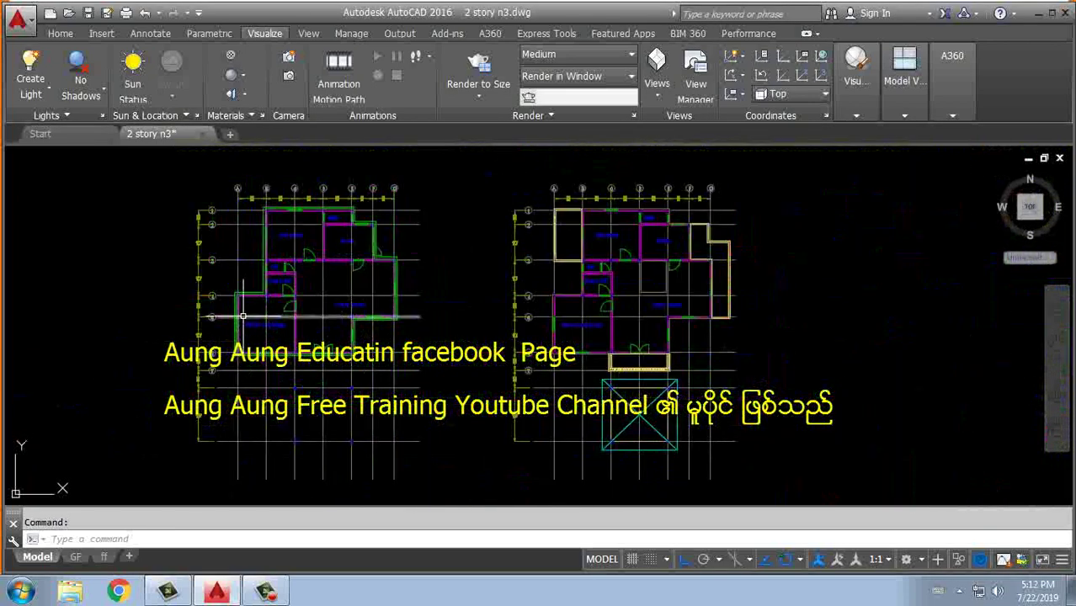
{"action": "scroll", "coordinate": [278, 362], "scroll_direction": "up", "scroll_amount": 1}
{"action": "scroll", "coordinate": [273, 373], "scroll_direction": "up", "scroll_amount": 1}
{"action": "scroll", "coordinate": [255, 454], "scroll_direction": "down", "scroll_amount": 1}
{"action": "scroll", "coordinate": [481, 373], "scroll_direction": "up", "scroll_amount": 1}
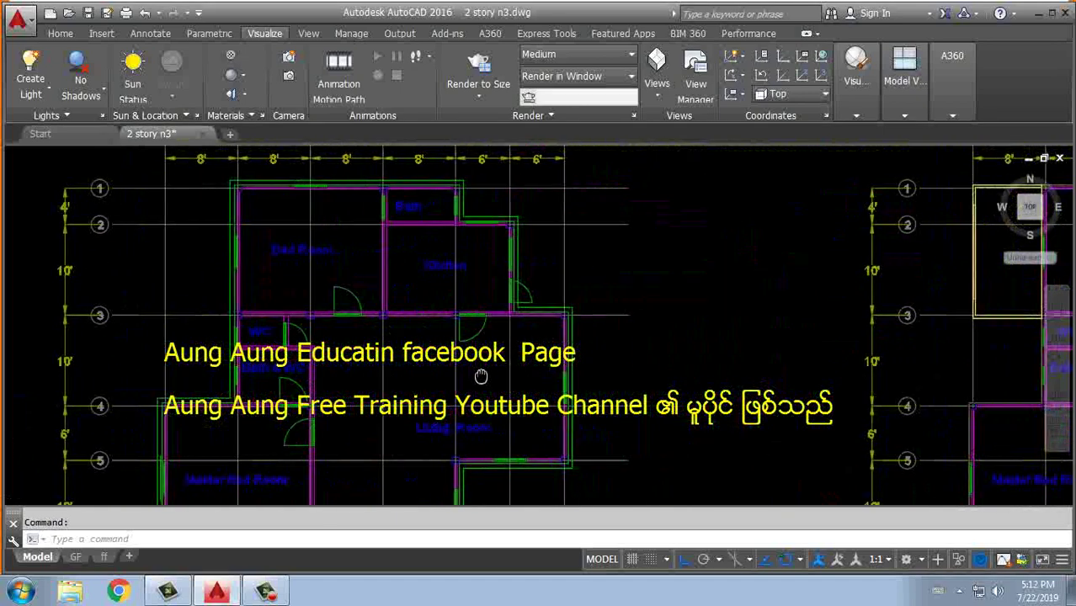
{"action": "scroll", "coordinate": [480, 373], "scroll_direction": "down", "scroll_amount": 1}
{"action": "scroll", "coordinate": [485, 367], "scroll_direction": "down", "scroll_amount": 1}
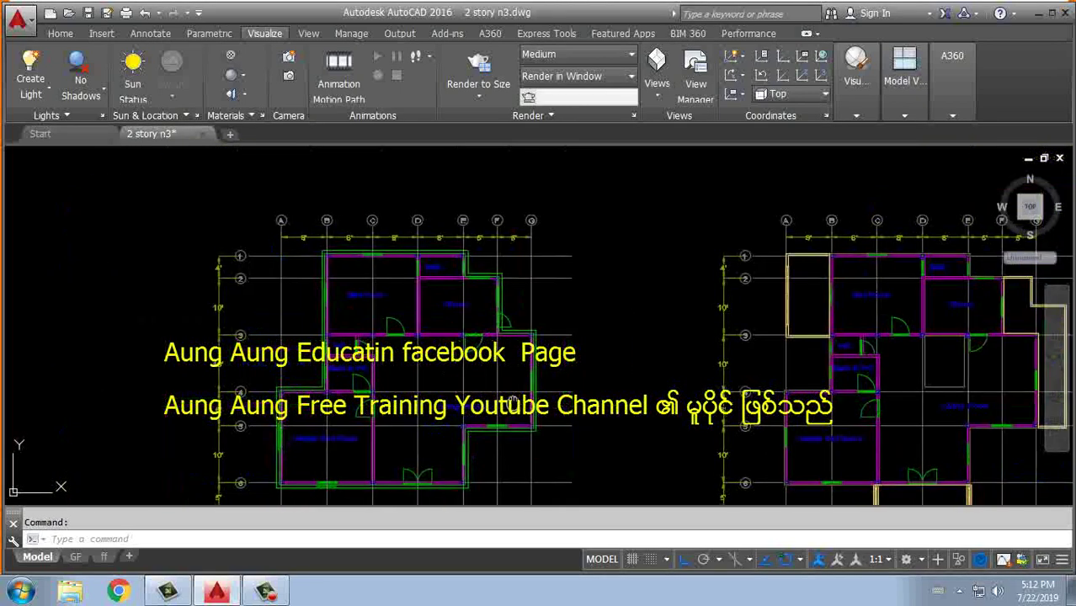
{"action": "scroll", "coordinate": [489, 359], "scroll_direction": "down", "scroll_amount": 1}
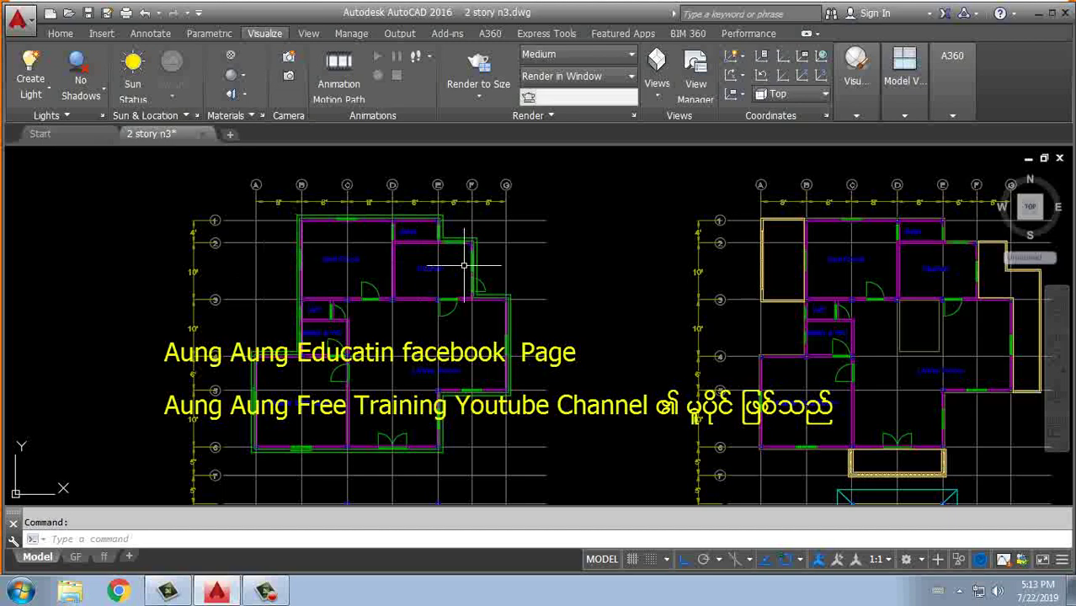
Step: Hide the command line with Ctrl+9, restore it, and enter UN
{"action": "middle_click_drag", "start_coordinate": [341, 349], "coordinate": [505, 335]}
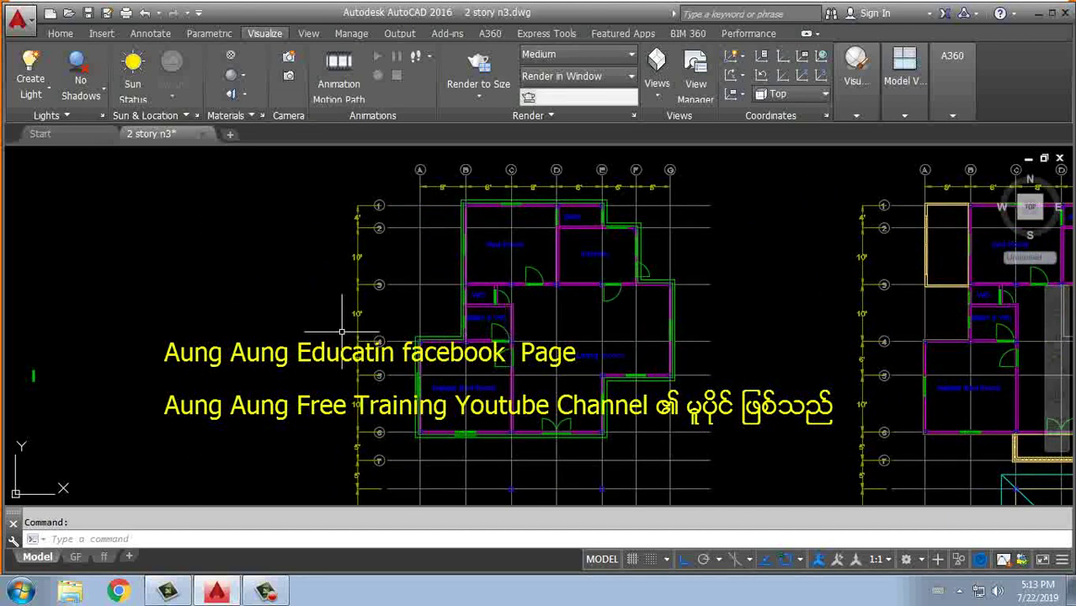
{"action": "left_click", "coordinate": [78, 540]}
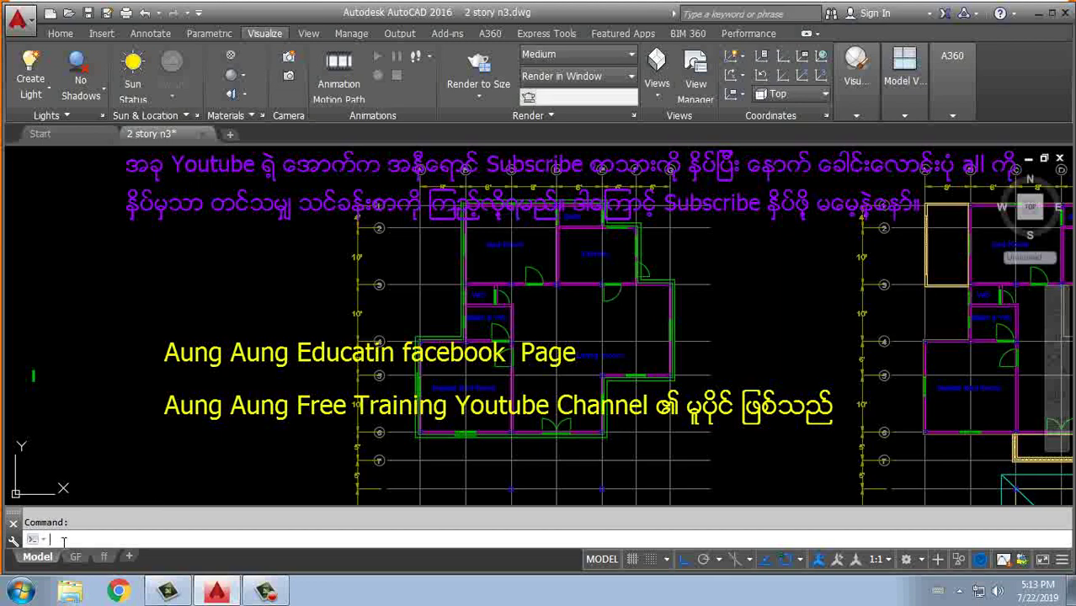
{"action": "key", "text": "ctrl+9"}
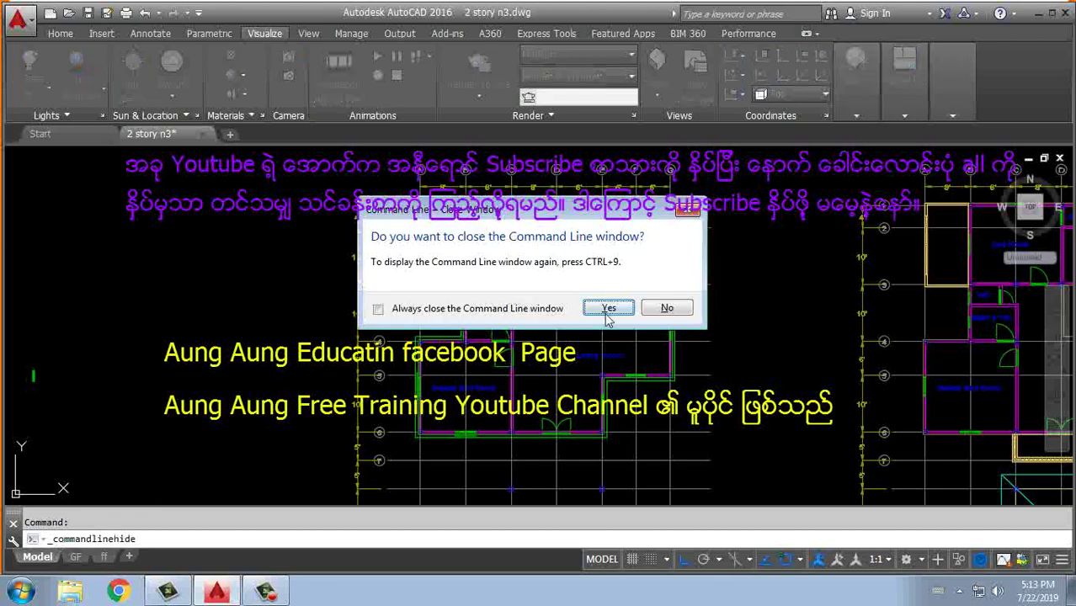
{"action": "left_click", "coordinate": [609, 312]}
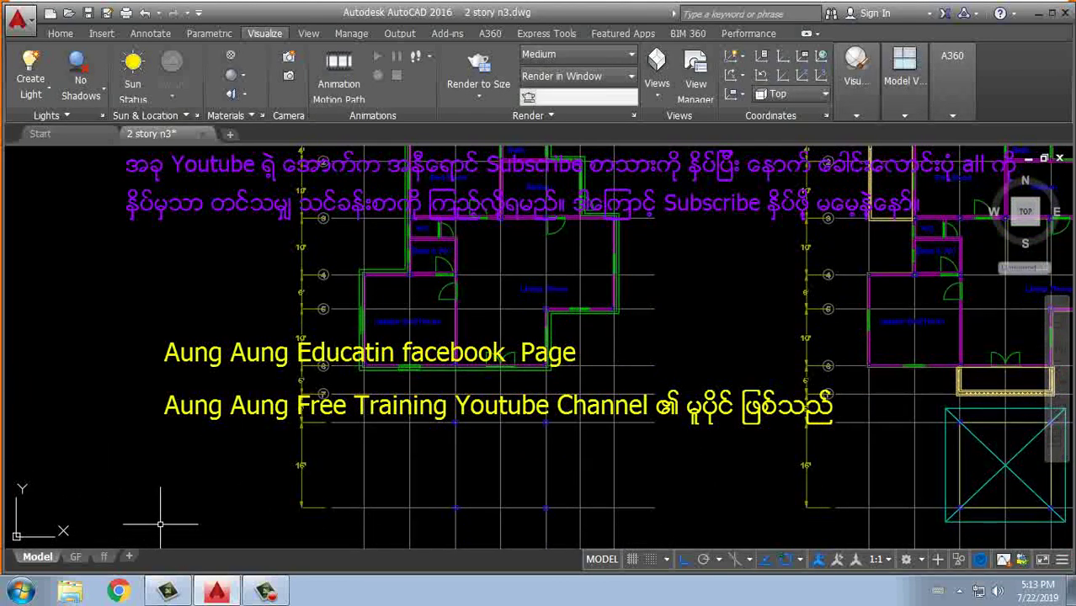
{"action": "key", "text": "ctrl+9"}
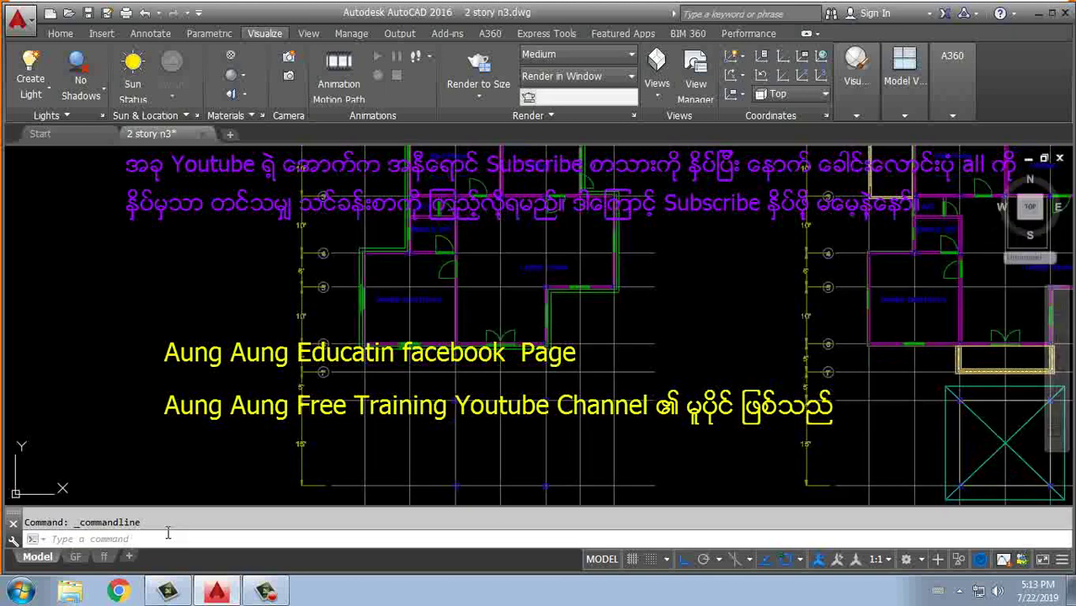
{"action": "left_click", "coordinate": [109, 539]}
{"action": "type", "text": "un"}
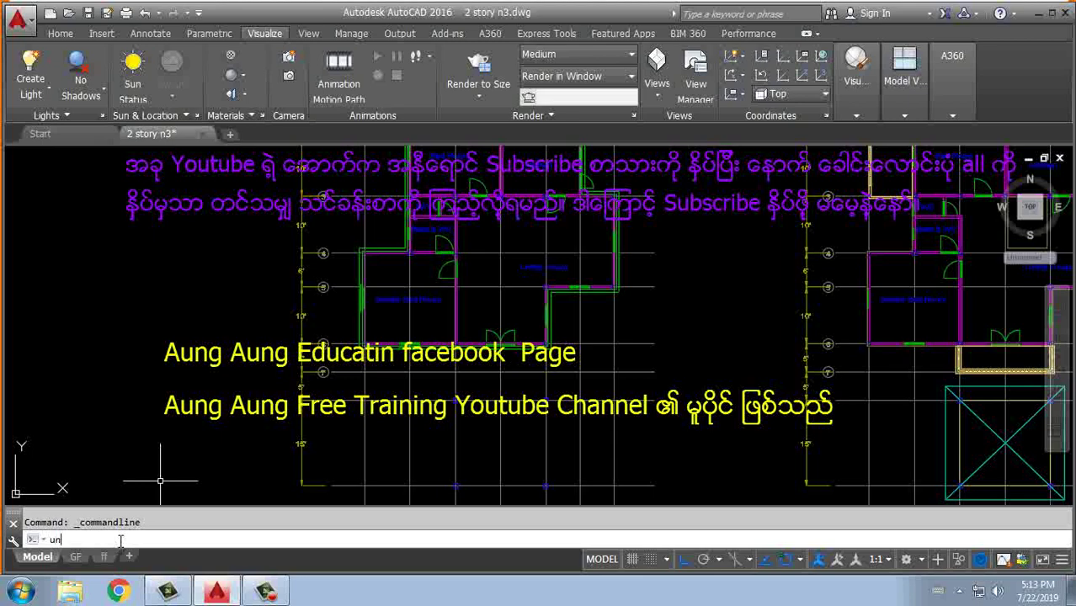
Step: Confirm Drawing Units as Engineering length, current precision, and Inches insertion scale
{"action": "key", "text": "Return"}
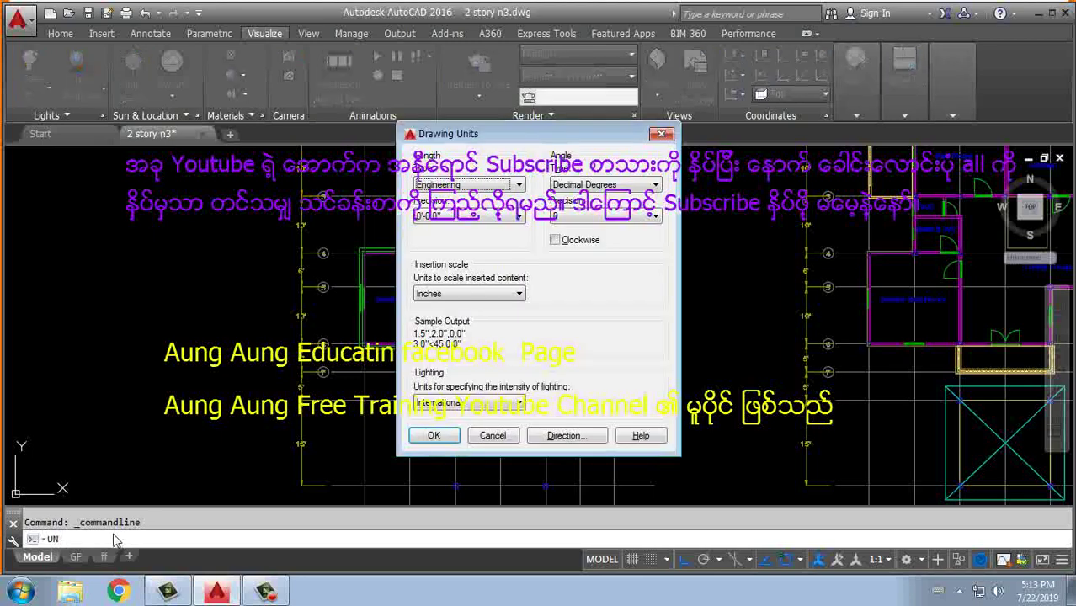
{"action": "left_click", "coordinate": [520, 185]}
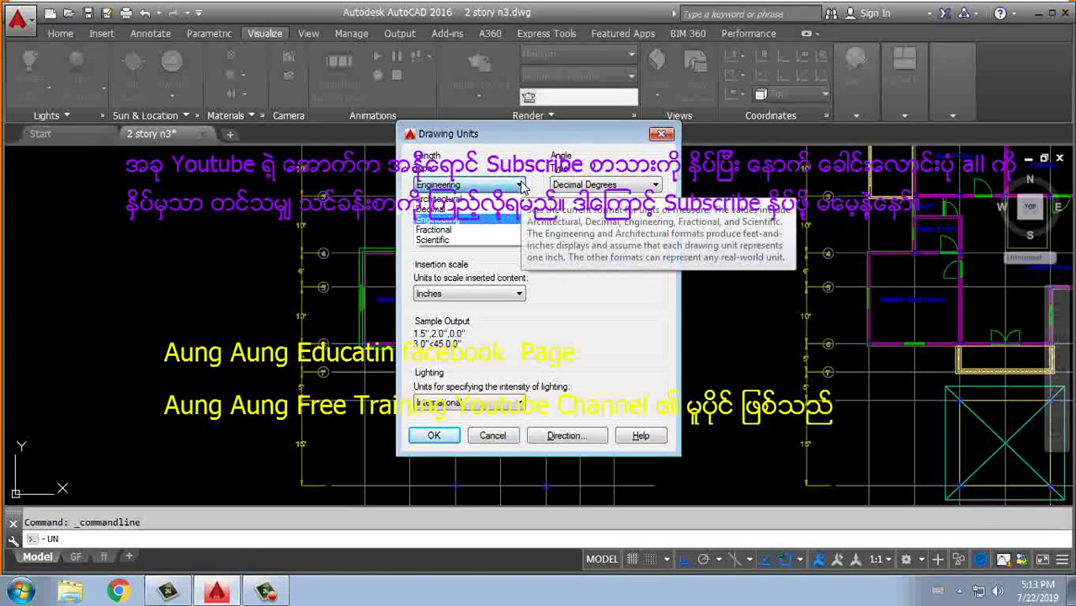
{"action": "left_click", "coordinate": [474, 219]}
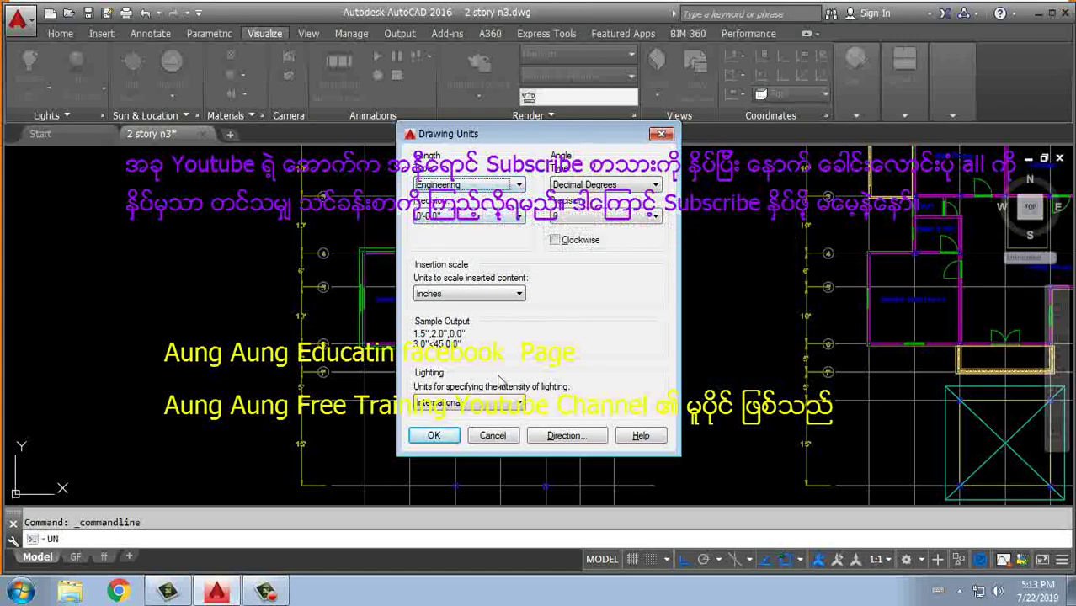
{"action": "left_click", "coordinate": [499, 218]}
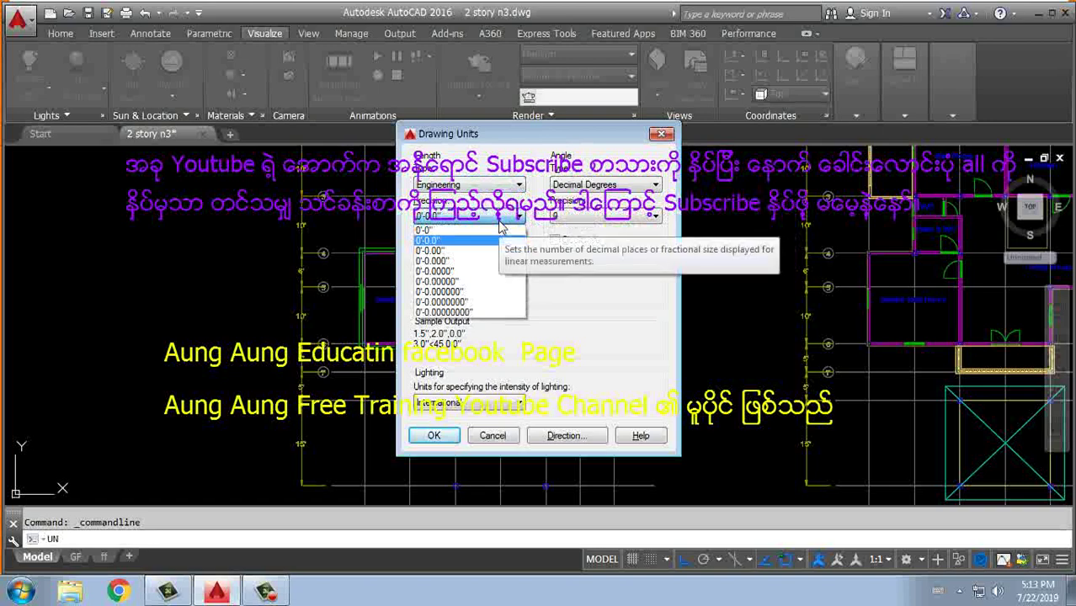
{"action": "left_click", "coordinate": [500, 221]}
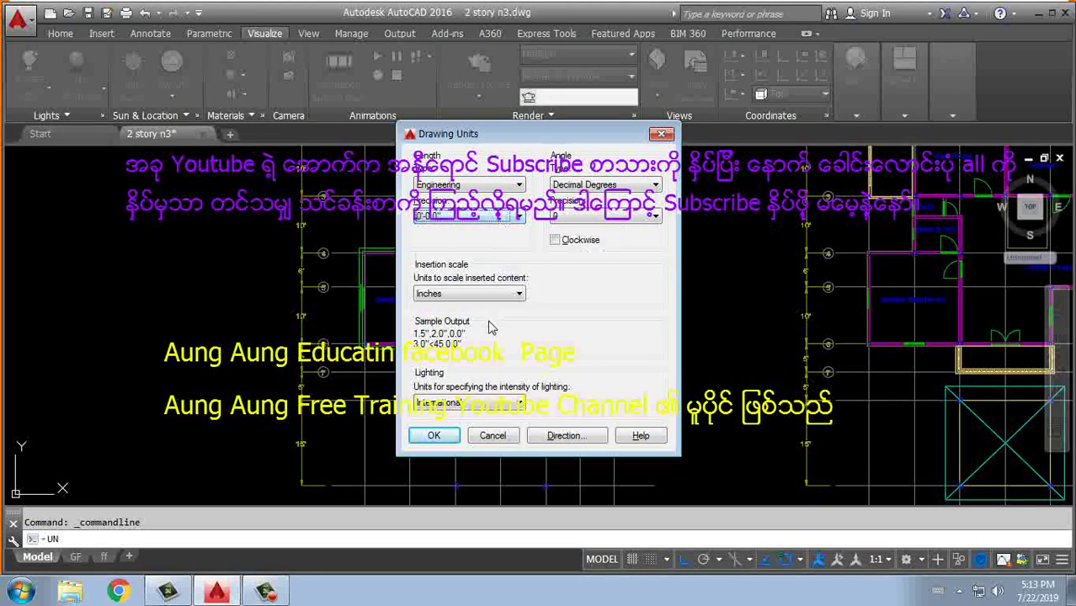
{"action": "left_click", "coordinate": [495, 294]}
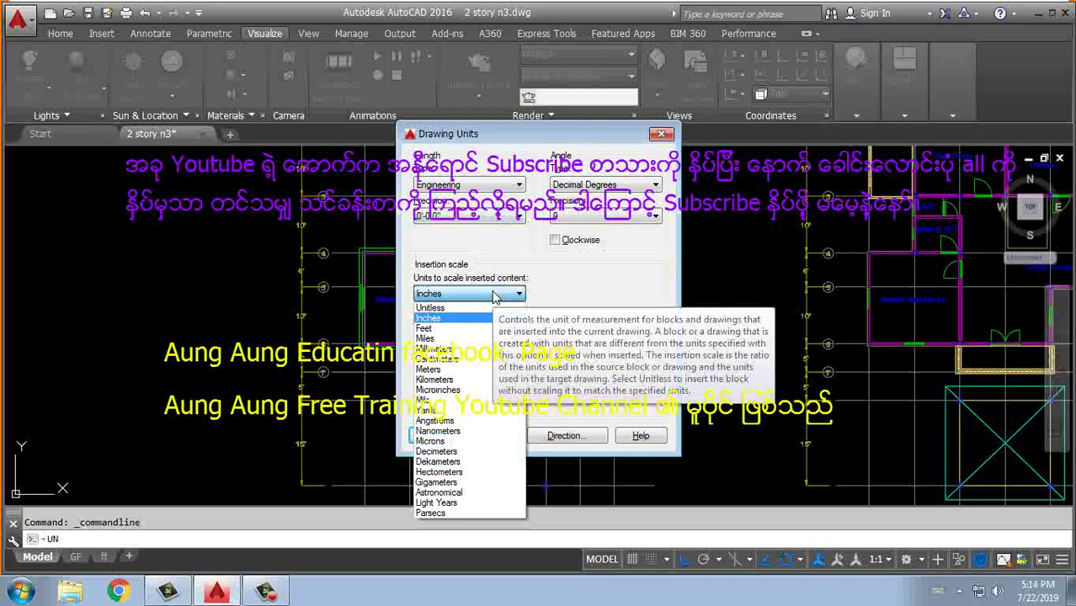
{"action": "left_click", "coordinate": [519, 294]}
{"action": "left_click", "coordinate": [520, 294]}
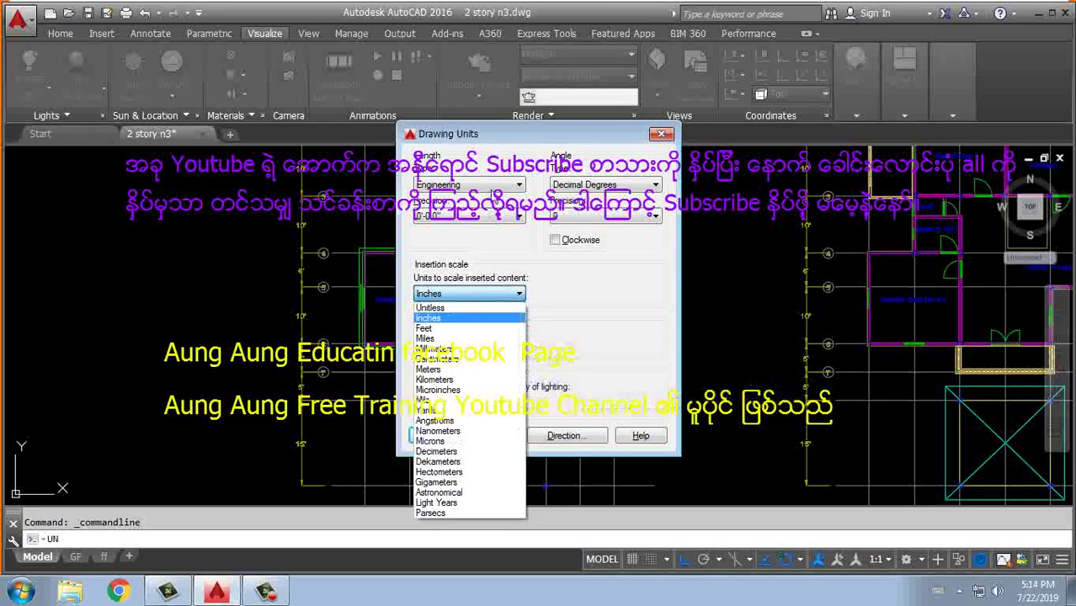
{"action": "left_click", "coordinate": [497, 325]}
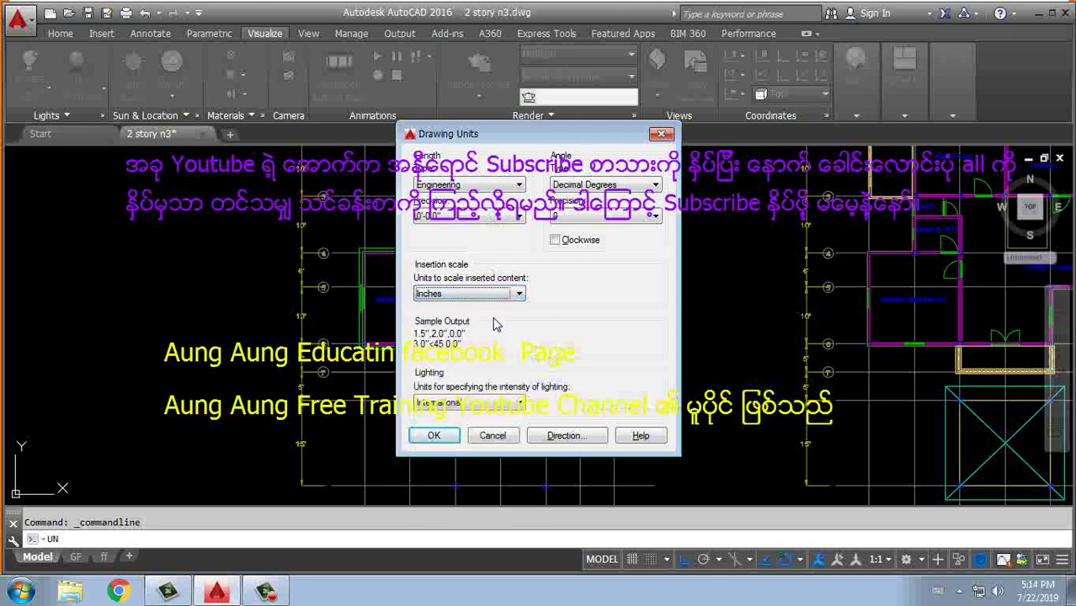
{"action": "left_click", "coordinate": [434, 436]}
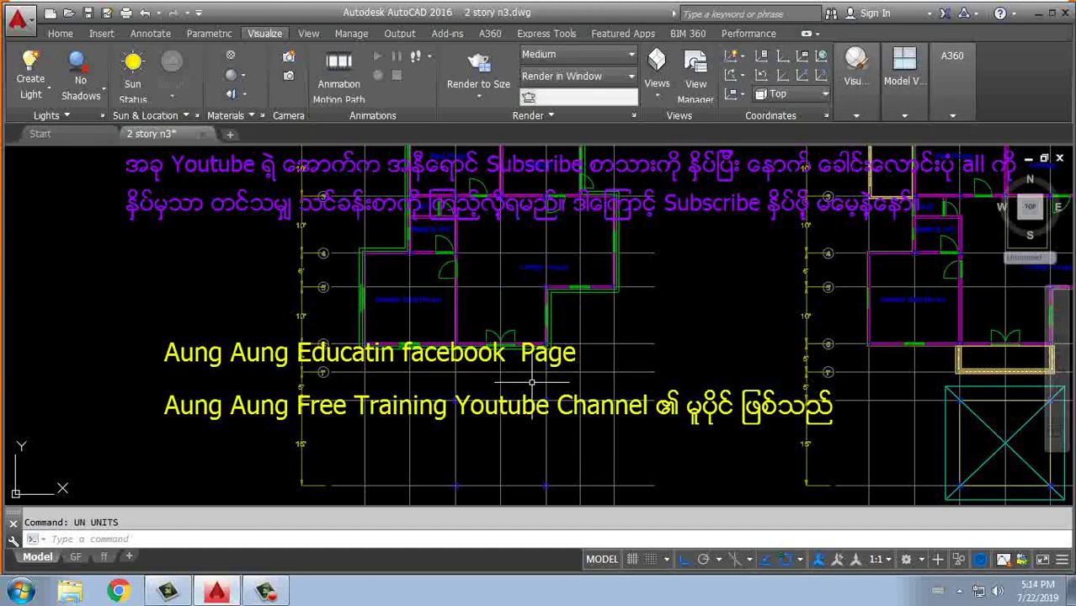
Step: Zoom in on the 8' grid bay dimensions, then zoom out to show both plans
{"action": "scroll", "coordinate": [296, 275], "scroll_direction": "up", "scroll_amount": 1}
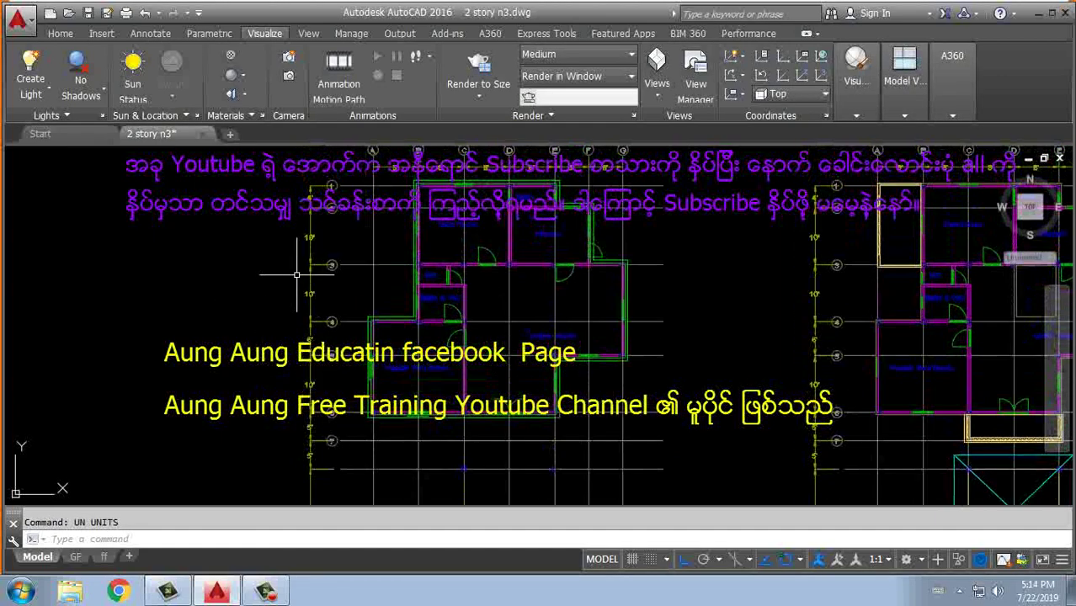
{"action": "scroll", "coordinate": [296, 274], "scroll_direction": "up", "scroll_amount": 3}
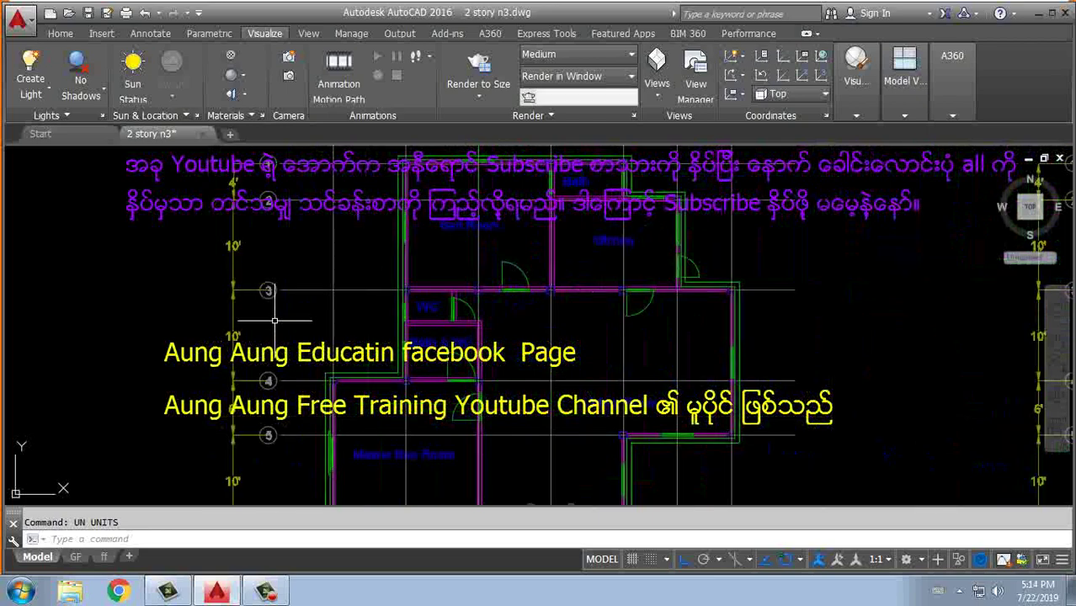
{"action": "scroll", "coordinate": [276, 323], "scroll_direction": "down", "scroll_amount": 1}
{"action": "scroll", "coordinate": [381, 311], "scroll_direction": "down", "scroll_amount": 1}
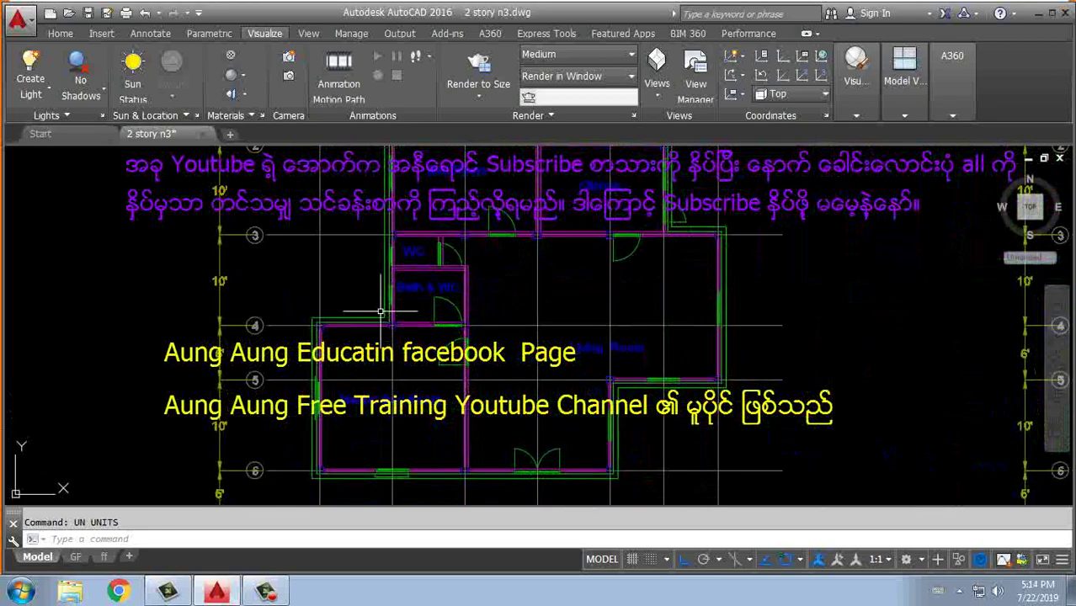
{"action": "scroll", "coordinate": [380, 311], "scroll_direction": "down", "scroll_amount": 1}
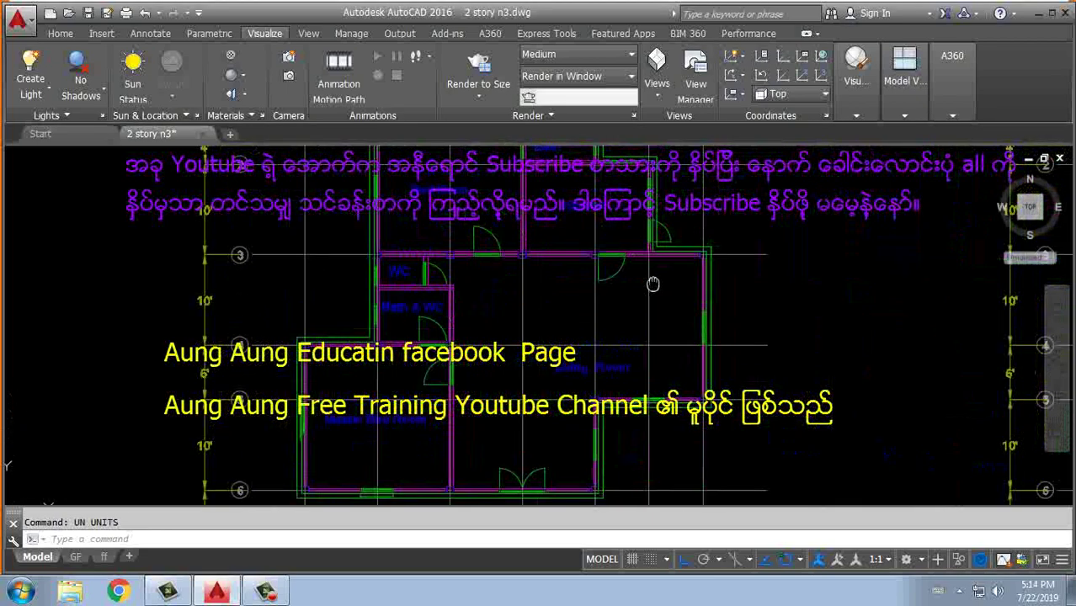
{"action": "scroll", "coordinate": [505, 303], "scroll_direction": "down", "scroll_amount": 1}
{"action": "scroll", "coordinate": [607, 299], "scroll_direction": "up", "scroll_amount": 2}
{"action": "scroll", "coordinate": [607, 299], "scroll_direction": "up", "scroll_amount": 3}
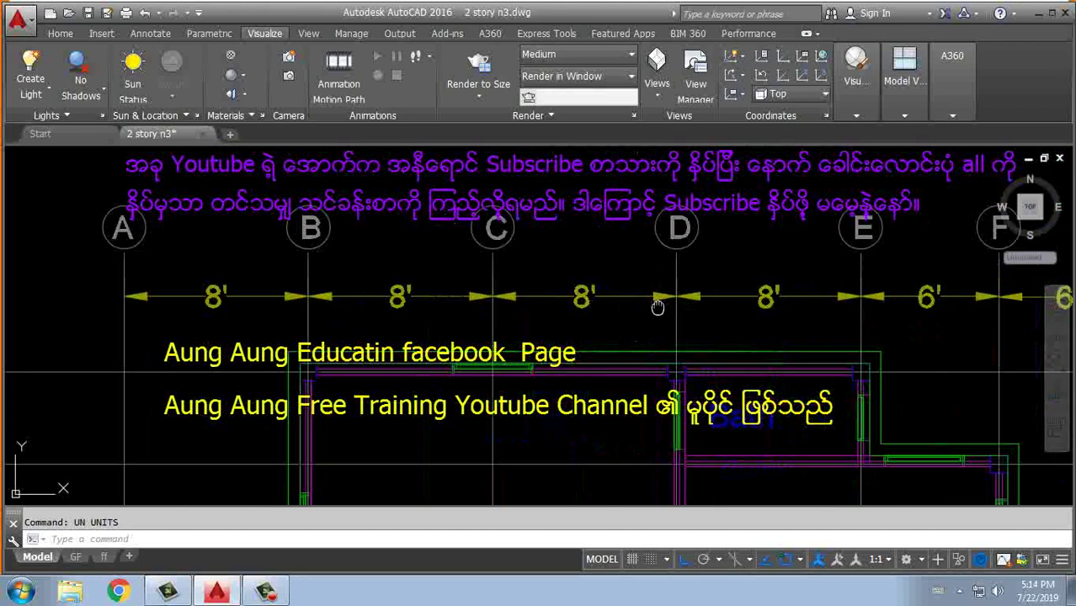
{"action": "scroll", "coordinate": [581, 282], "scroll_direction": "up", "scroll_amount": 1}
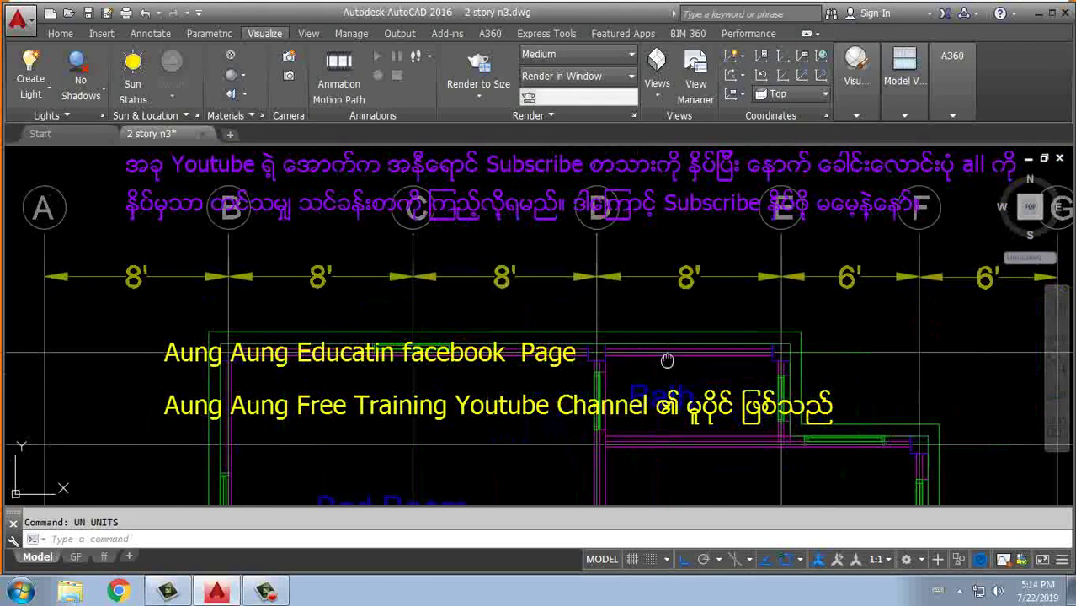
{"action": "scroll", "coordinate": [581, 286], "scroll_direction": "down", "scroll_amount": 2}
{"action": "scroll", "coordinate": [606, 311], "scroll_direction": "down", "scroll_amount": 2}
{"action": "middle_click_drag", "start_coordinate": [611, 324], "coordinate": [569, 297]}
{"action": "scroll", "coordinate": [505, 253], "scroll_direction": "down", "scroll_amount": 1}
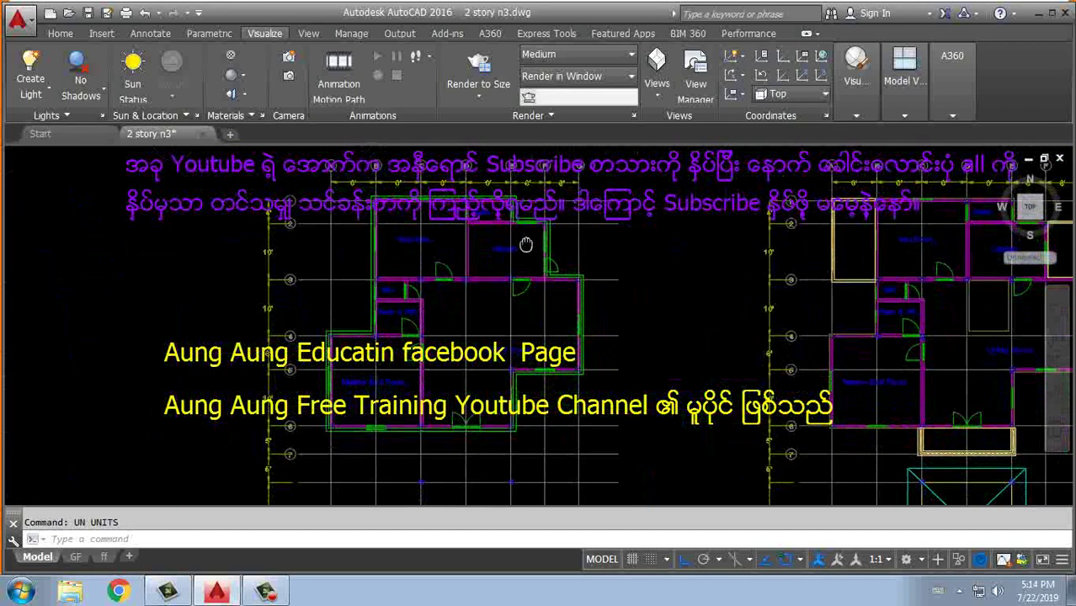
{"action": "scroll", "coordinate": [522, 235], "scroll_direction": "down", "scroll_amount": 1}
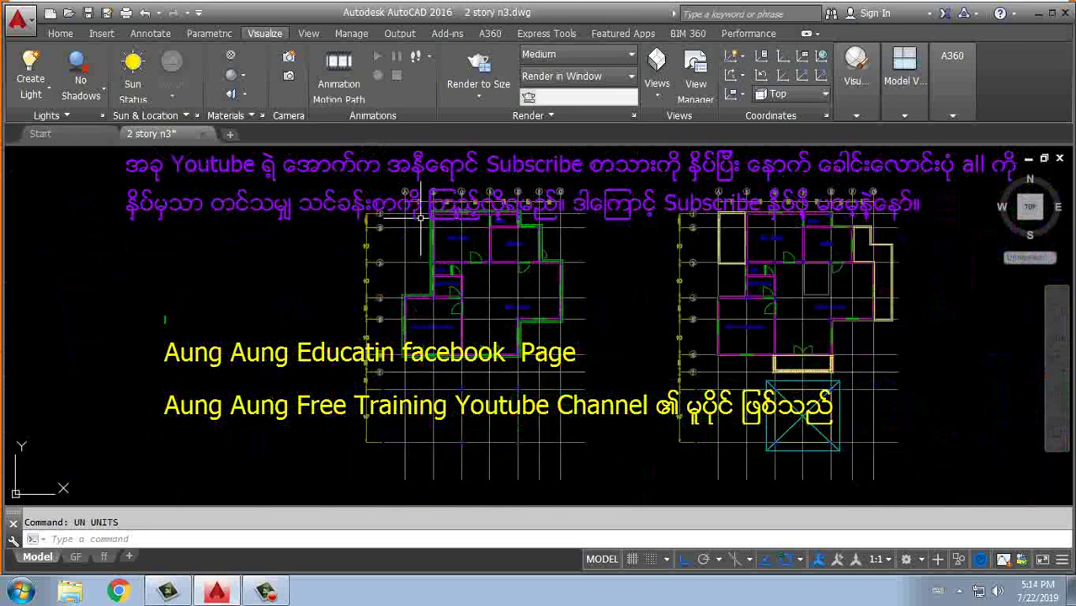
Step: Set the drawing limits from 0,0 to 100',100' using LIMITS
{"action": "type", "text": "limits"}
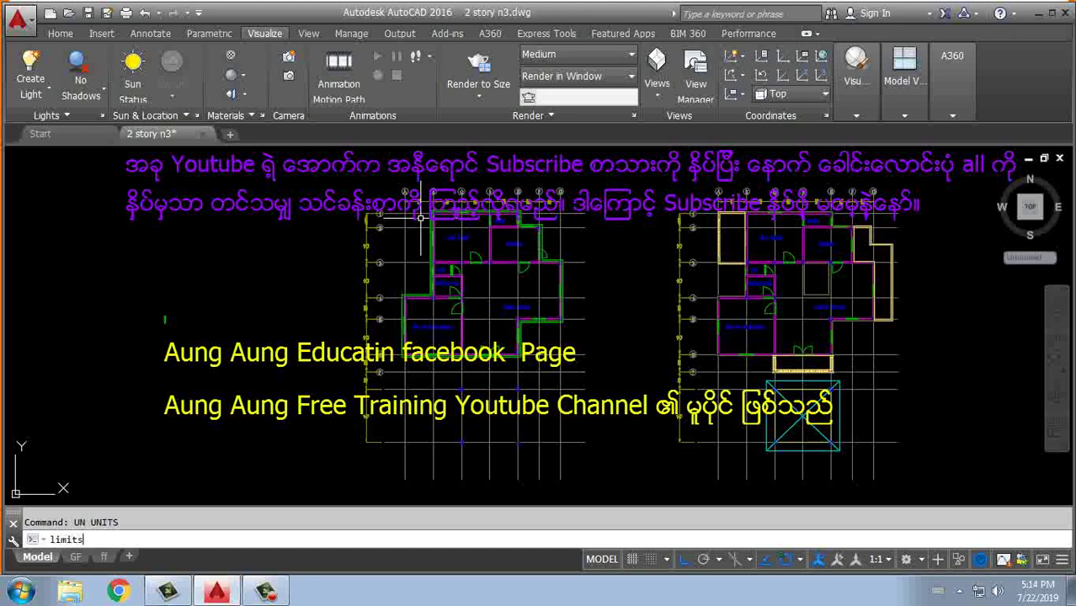
{"action": "key", "text": "Return"}
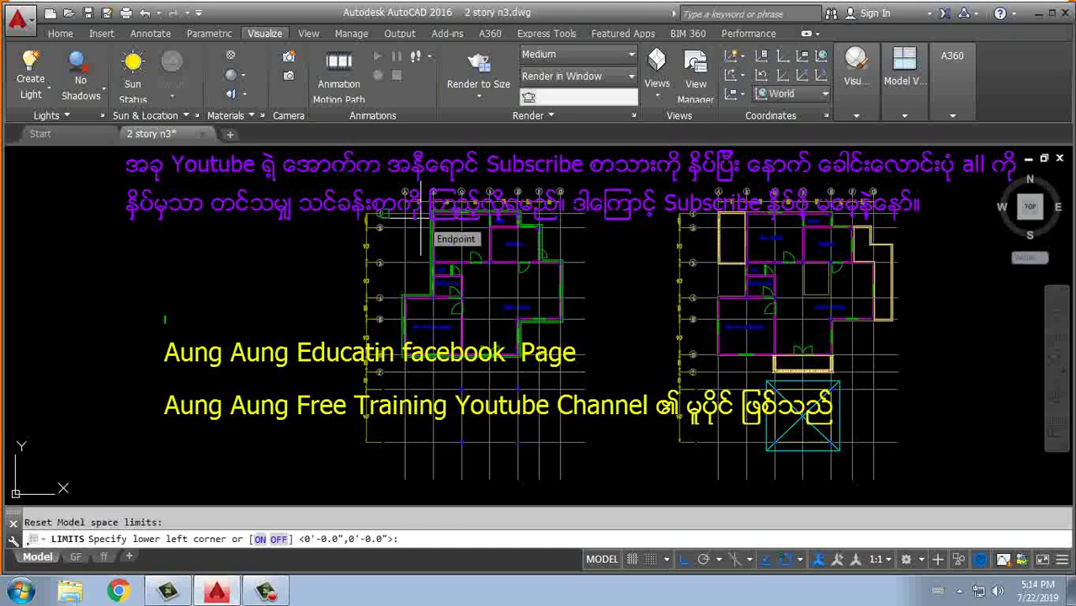
{"action": "key", "text": "Return"}
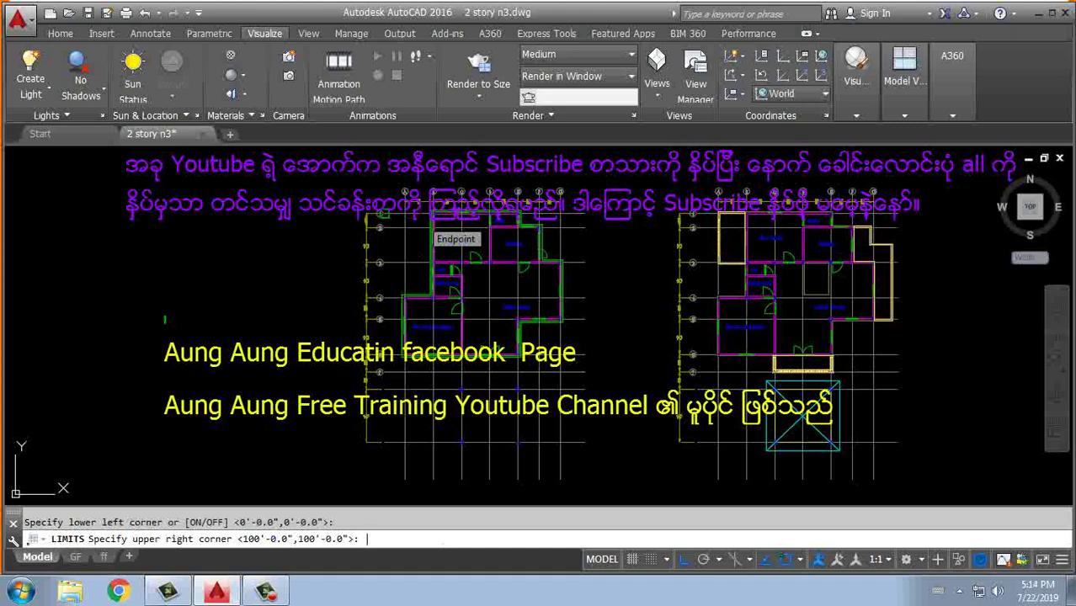
{"action": "key", "text": "Return"}
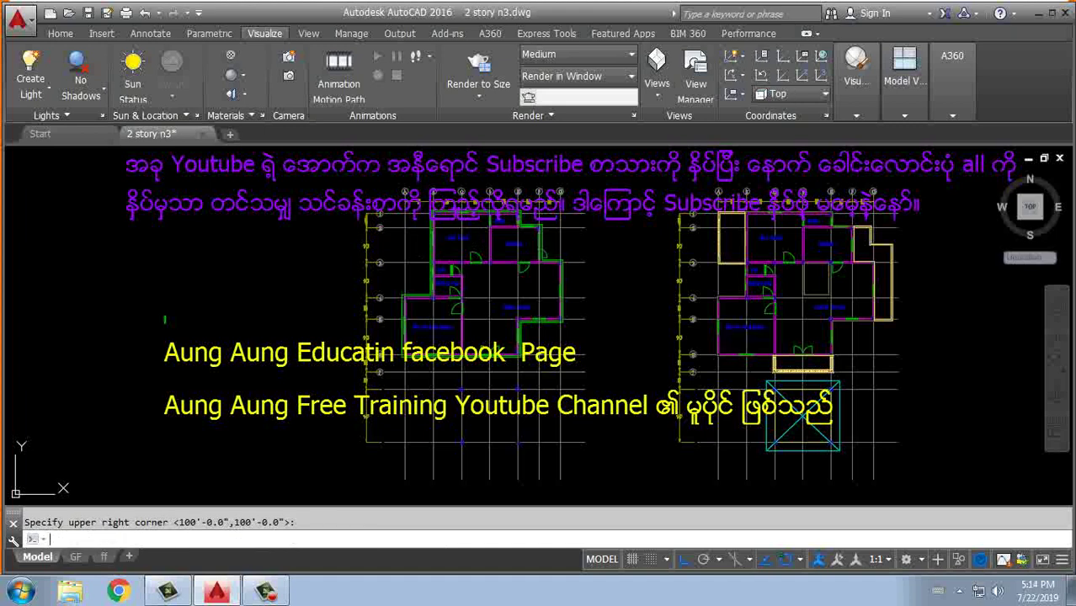
Step: Zoom All to fit the whole drawing, then zoom in slightly
{"action": "type", "text": "z"}
{"action": "key", "text": "Return"}
{"action": "type", "text": "a"}
{"action": "key", "text": "Return"}
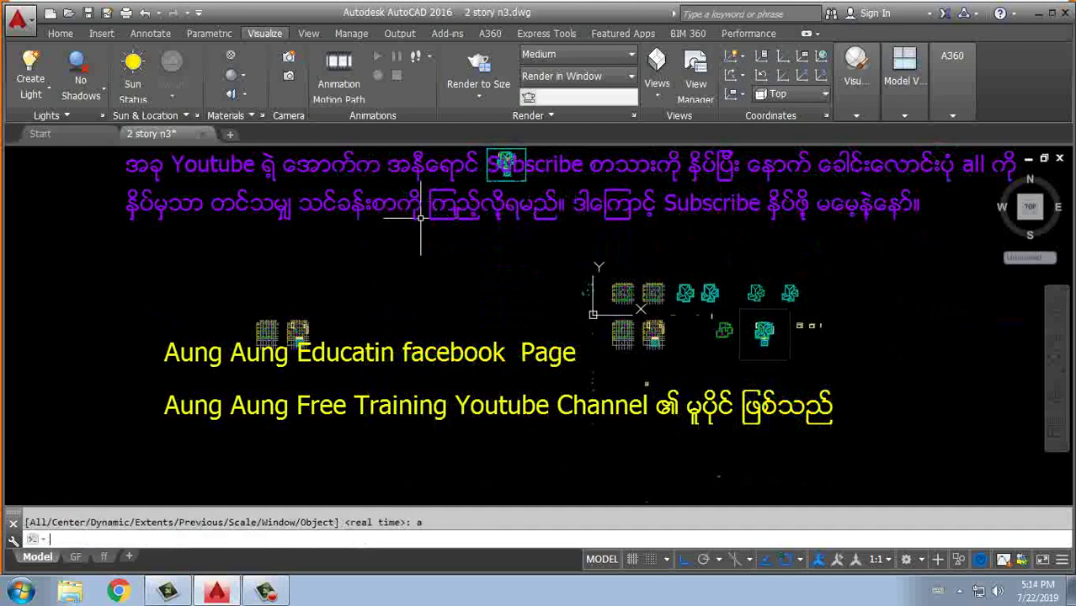
{"action": "scroll", "coordinate": [501, 295], "scroll_direction": "up", "scroll_amount": 3}
{"action": "scroll", "coordinate": [513, 301], "scroll_direction": "up", "scroll_amount": 3}
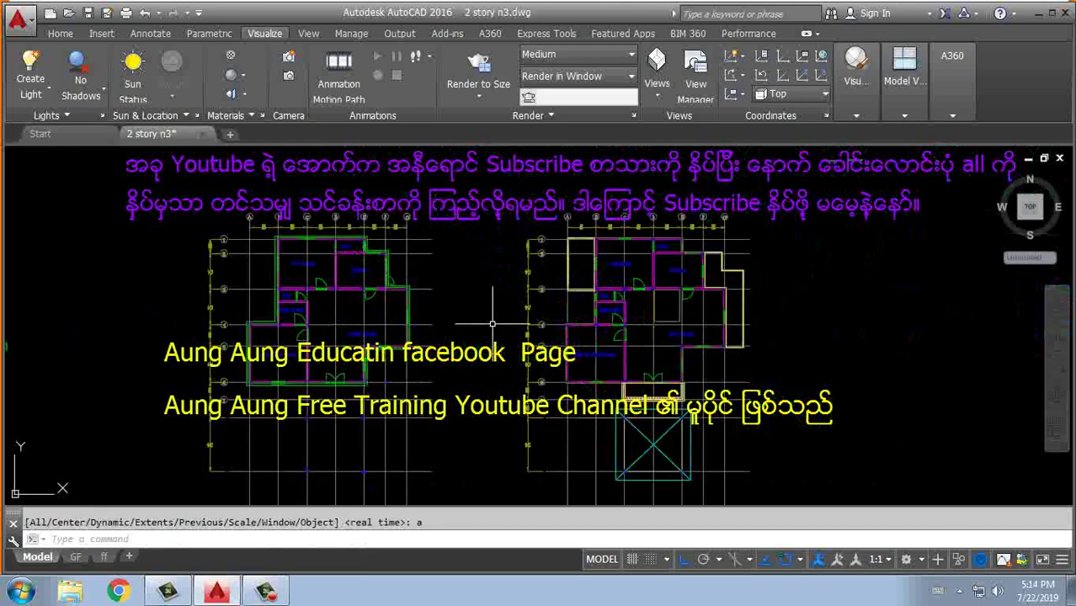
Step: Open the Layer Properties Manager with LA to list the 13 layers
{"action": "middle_click_drag", "start_coordinate": [519, 304], "coordinate": [522, 301]}
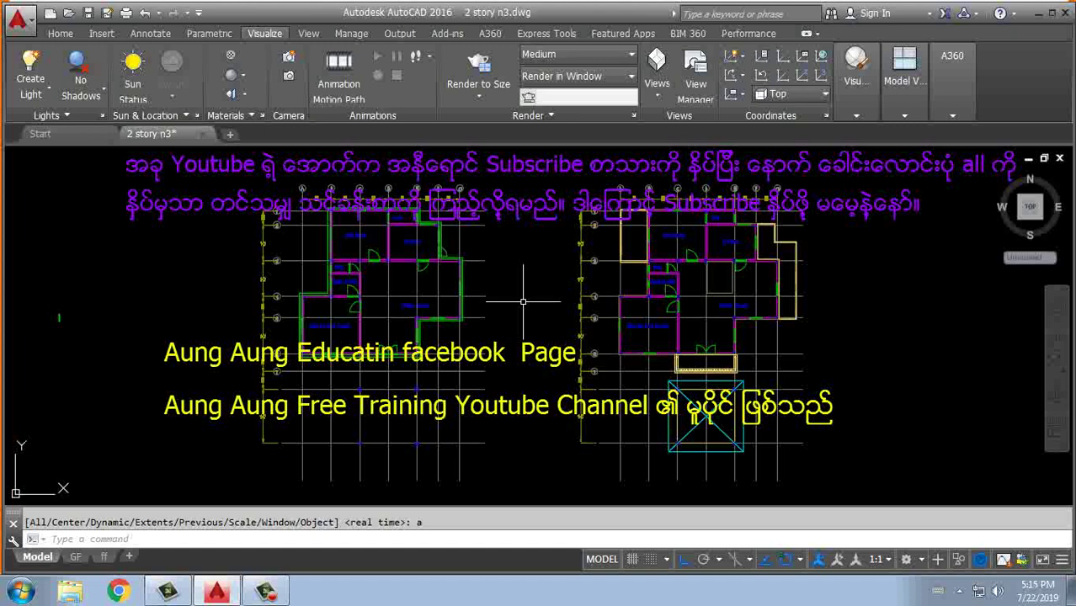
{"action": "type", "text": "1"}
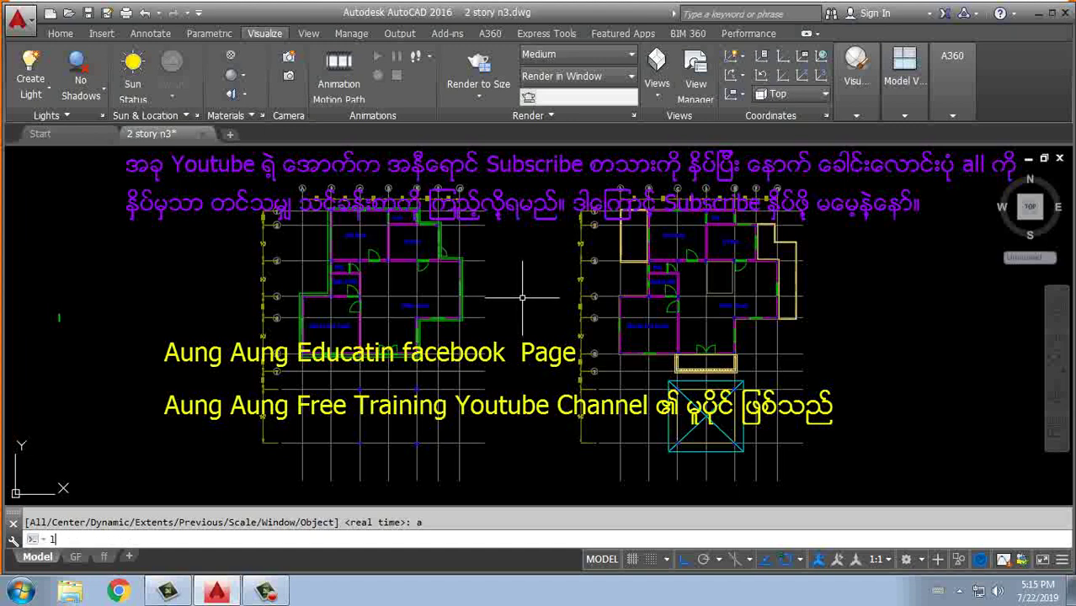
{"action": "type", "text": "a"}
{"action": "key", "text": "Return"}
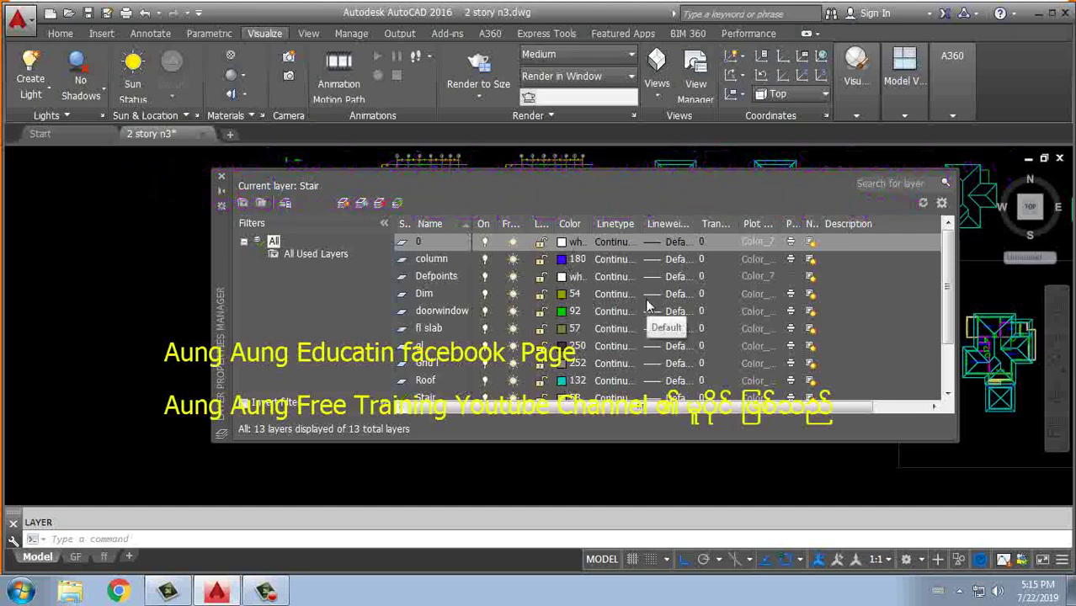
Step: Close the Layer Properties Manager and shift the drawing right and up
{"action": "left_click", "coordinate": [220, 179]}
{"action": "scroll", "coordinate": [374, 310], "scroll_direction": "down", "scroll_amount": 2}
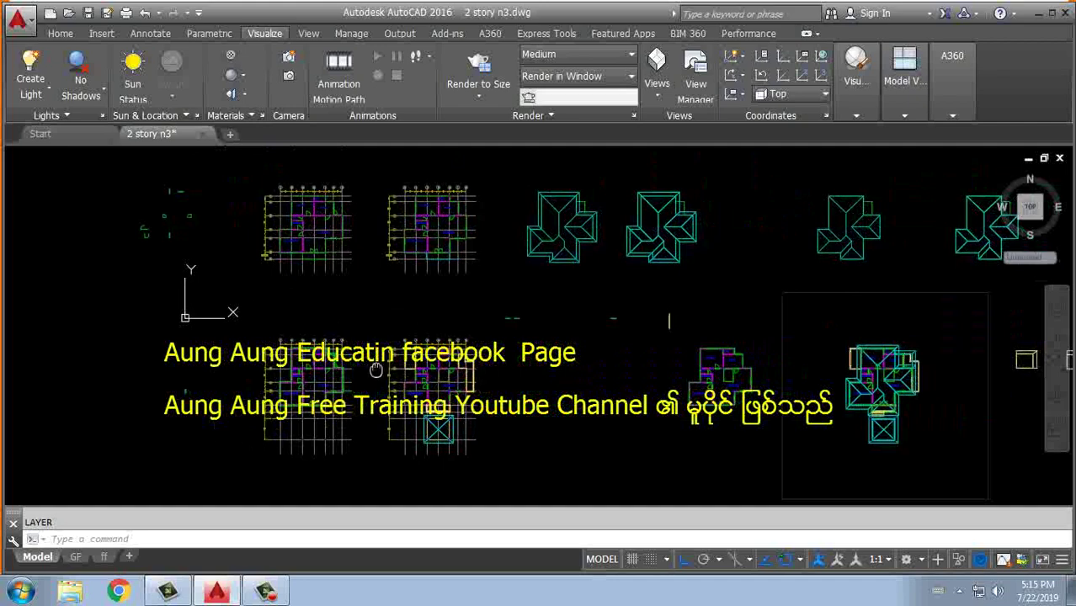
{"action": "middle_click_drag", "start_coordinate": [377, 368], "coordinate": [423, 344]}
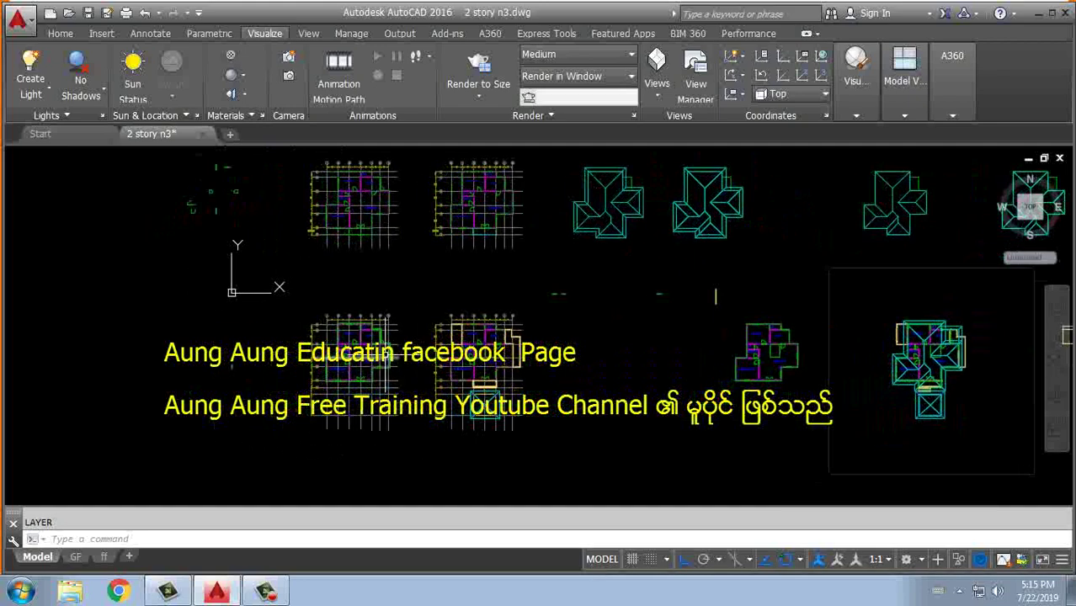
Step: Zoom around the ground floor plan to inspect its grid lines, including row 3
{"action": "scroll", "coordinate": [457, 281], "scroll_direction": "up", "scroll_amount": 3}
{"action": "scroll", "coordinate": [457, 281], "scroll_direction": "up", "scroll_amount": 2}
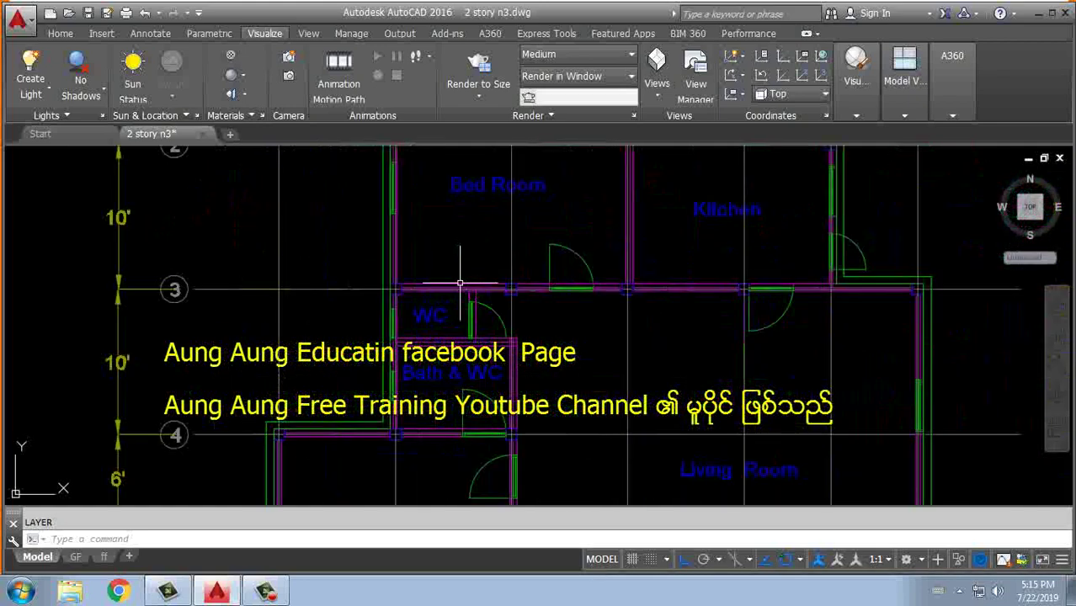
{"action": "scroll", "coordinate": [457, 281], "scroll_direction": "down", "scroll_amount": 2}
{"action": "scroll", "coordinate": [472, 282], "scroll_direction": "down", "scroll_amount": 1}
{"action": "scroll", "coordinate": [471, 287], "scroll_direction": "up", "scroll_amount": 1}
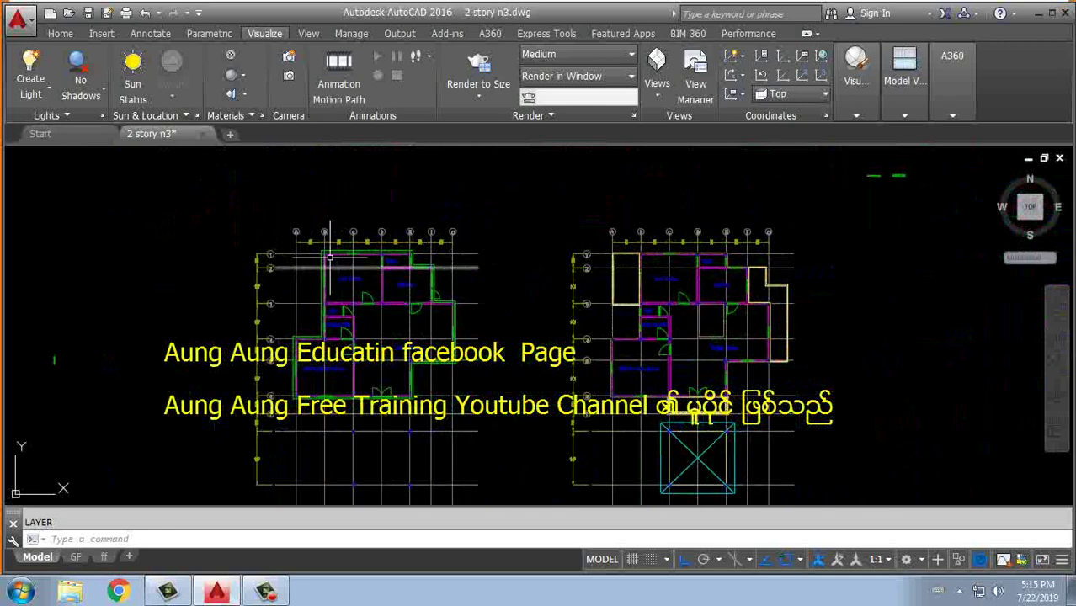
{"action": "scroll", "coordinate": [353, 252], "scroll_direction": "up", "scroll_amount": 3}
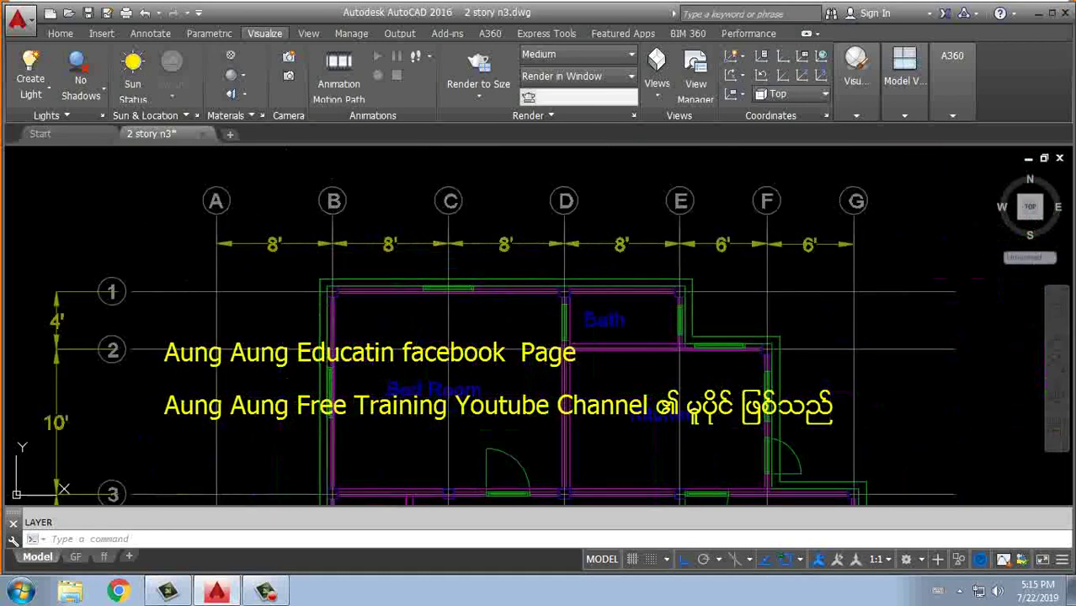
{"action": "scroll", "coordinate": [335, 410], "scroll_direction": "down", "scroll_amount": 1}
{"action": "scroll", "coordinate": [339, 396], "scroll_direction": "down", "scroll_amount": 3}
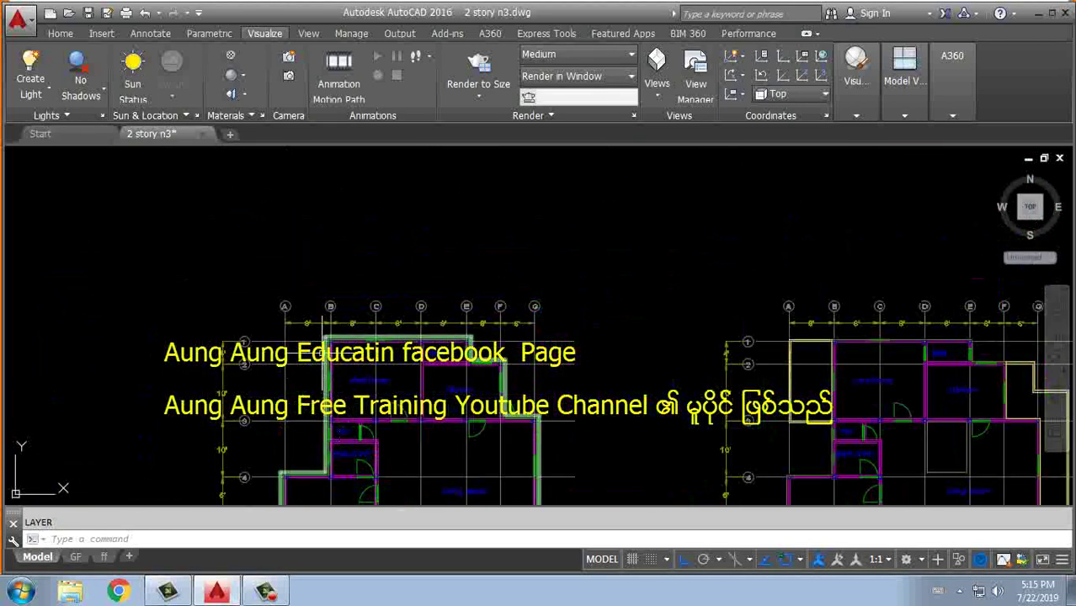
{"action": "scroll", "coordinate": [323, 345], "scroll_direction": "up", "scroll_amount": 3}
{"action": "middle_click_drag", "start_coordinate": [828, 349], "coordinate": [783, 258]}
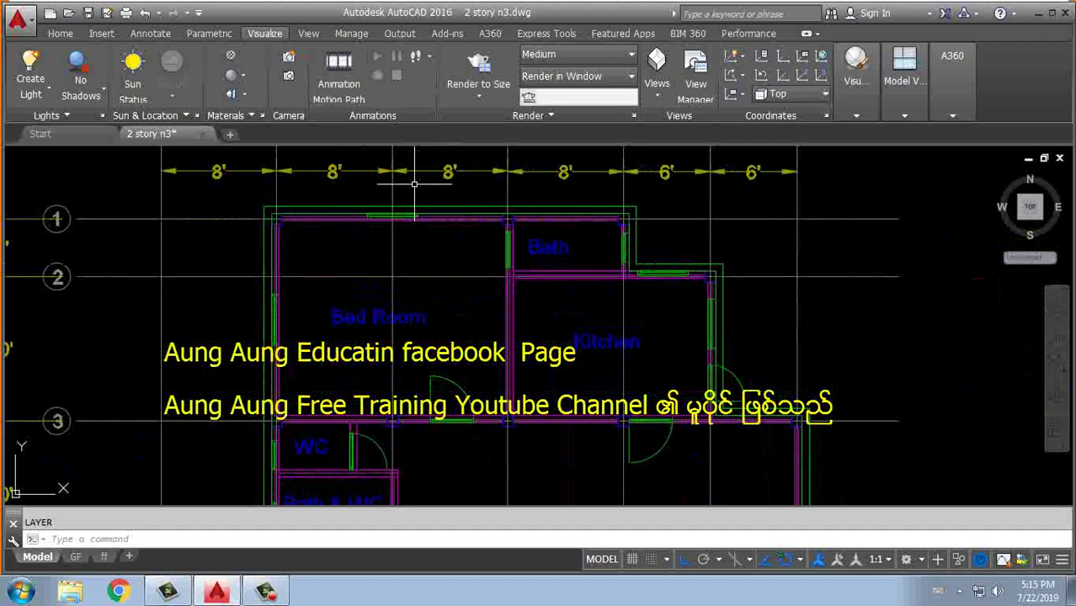
{"action": "scroll", "coordinate": [425, 281], "scroll_direction": "down", "scroll_amount": 2}
{"action": "scroll", "coordinate": [472, 253], "scroll_direction": "down", "scroll_amount": 1}
{"action": "scroll", "coordinate": [506, 221], "scroll_direction": "down", "scroll_amount": 1}
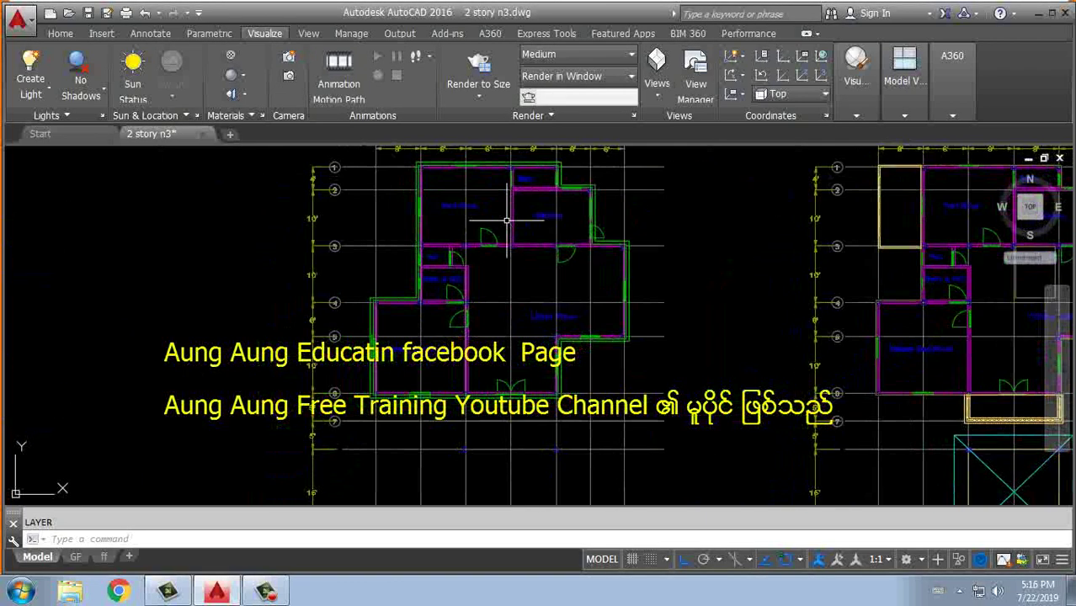
{"action": "scroll", "coordinate": [497, 223], "scroll_direction": "down", "scroll_amount": 3}
Step: Draw a 50' vertical line in empty space left of the floor plans
{"action": "middle_click_drag", "start_coordinate": [303, 297], "coordinate": [552, 293]}
{"action": "type", "text": "l"}
{"action": "key", "text": "Return"}
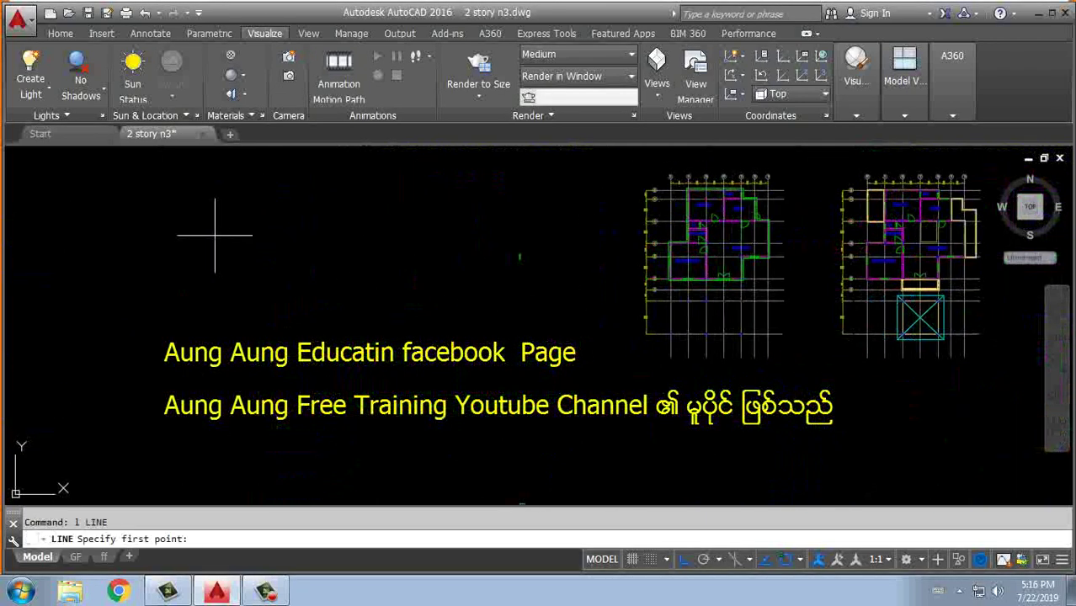
{"action": "left_click", "coordinate": [236, 193]}
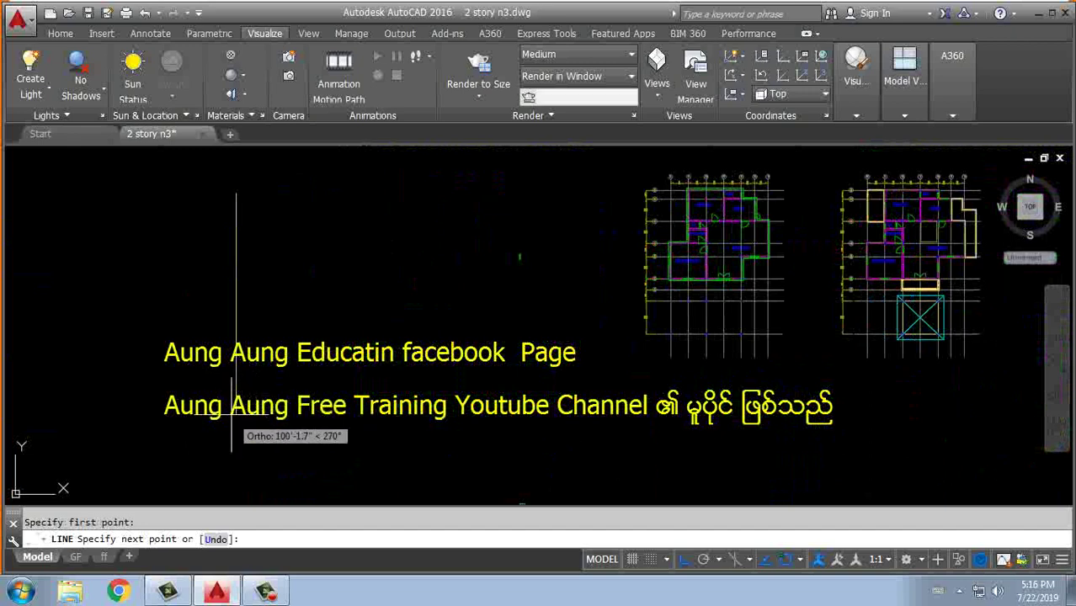
{"action": "type", "text": "50"}
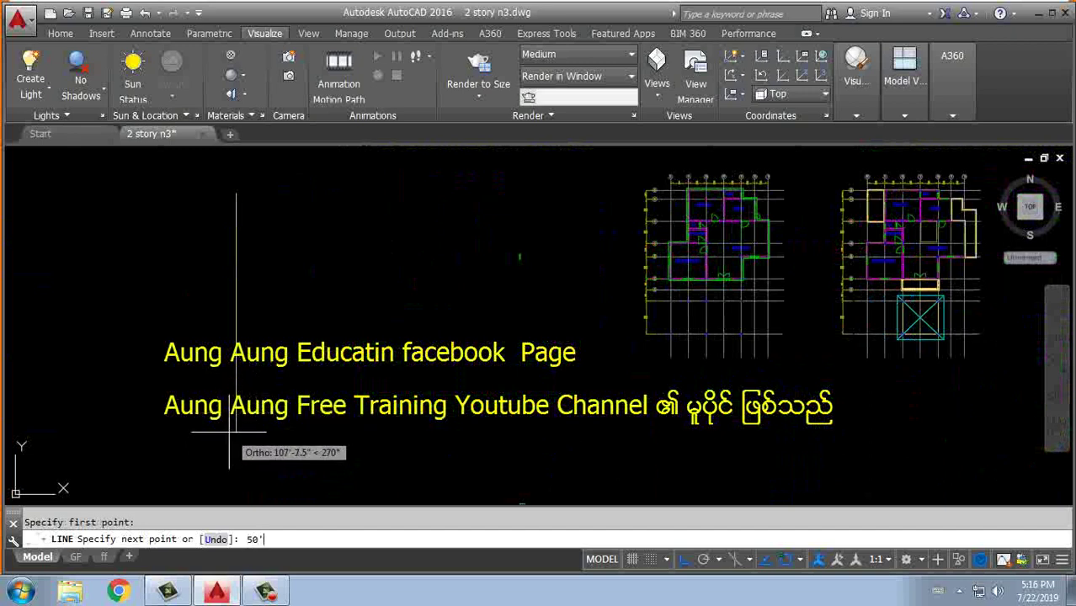
{"action": "key", "text": "Return"}
Step: Start COPY on the new vertical line, zooming in close around it
{"action": "key", "text": "Return"}
{"action": "scroll", "coordinate": [255, 148], "scroll_direction": "up", "scroll_amount": 3}
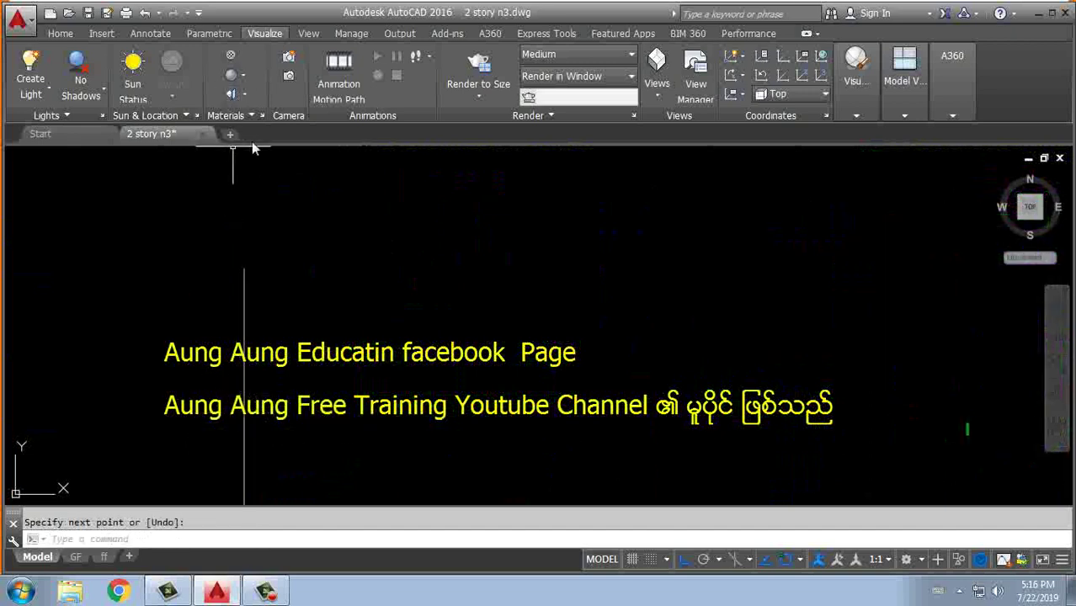
{"action": "type", "text": "co"}
{"action": "key", "text": "Return"}
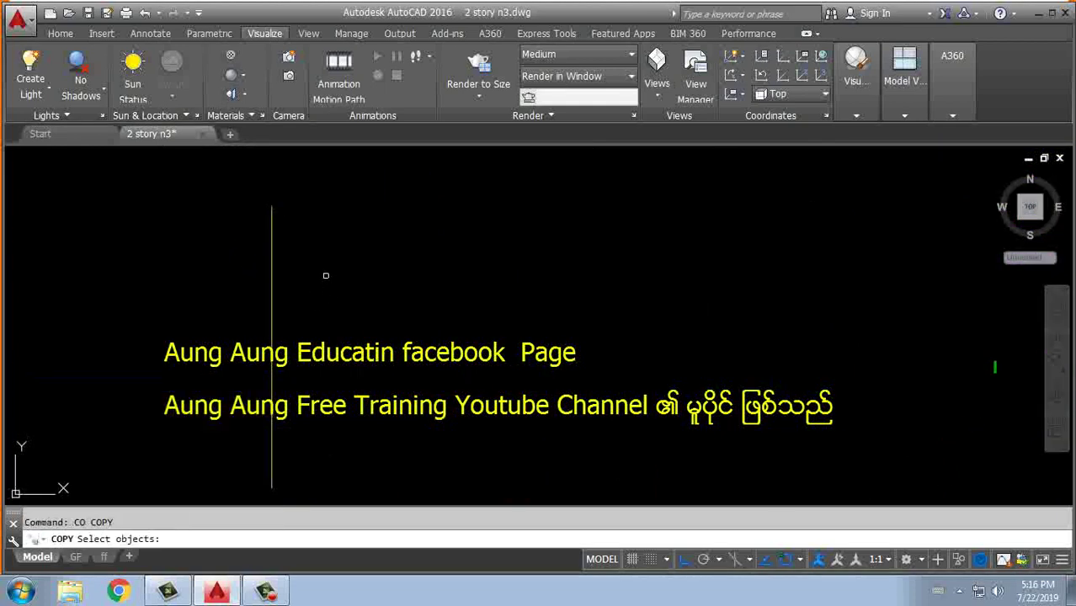
{"action": "left_click_drag", "start_coordinate": [326, 275], "coordinate": [231, 247]}
{"action": "key", "text": "Return"}
{"action": "middle_click_drag", "start_coordinate": [376, 369], "coordinate": [221, 307]}
{"action": "scroll", "coordinate": [242, 325], "scroll_direction": "down", "scroll_amount": 6}
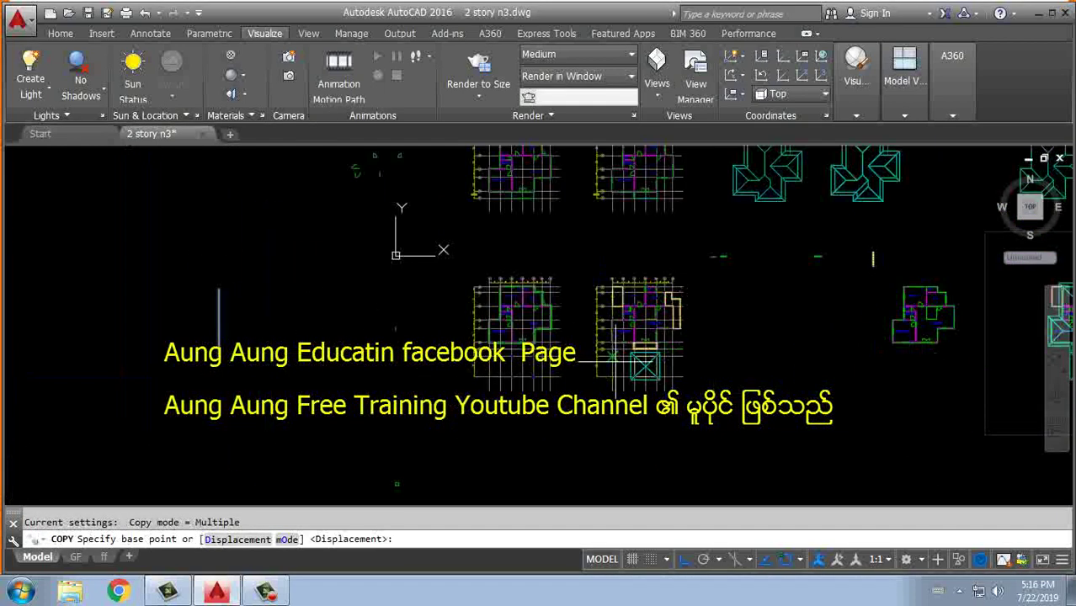
{"action": "scroll", "coordinate": [468, 240], "scroll_direction": "up", "scroll_amount": 5}
{"action": "scroll", "coordinate": [473, 236], "scroll_direction": "up", "scroll_amount": 2}
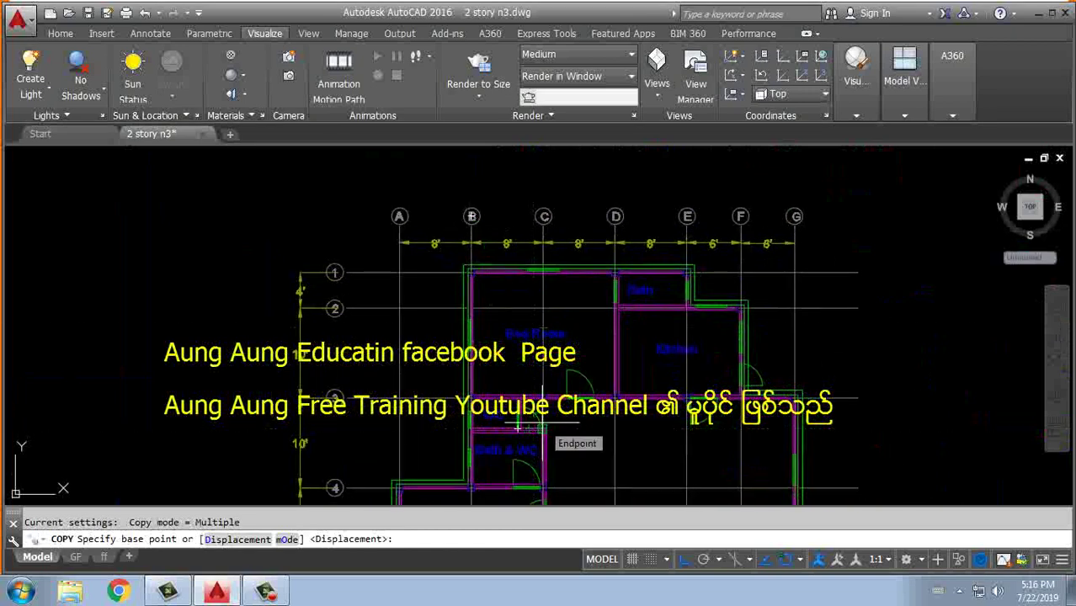
{"action": "scroll", "coordinate": [530, 354], "scroll_direction": "up", "scroll_amount": 2}
{"action": "scroll", "coordinate": [424, 339], "scroll_direction": "up", "scroll_amount": 2}
{"action": "scroll", "coordinate": [324, 341], "scroll_direction": "up", "scroll_amount": 2}
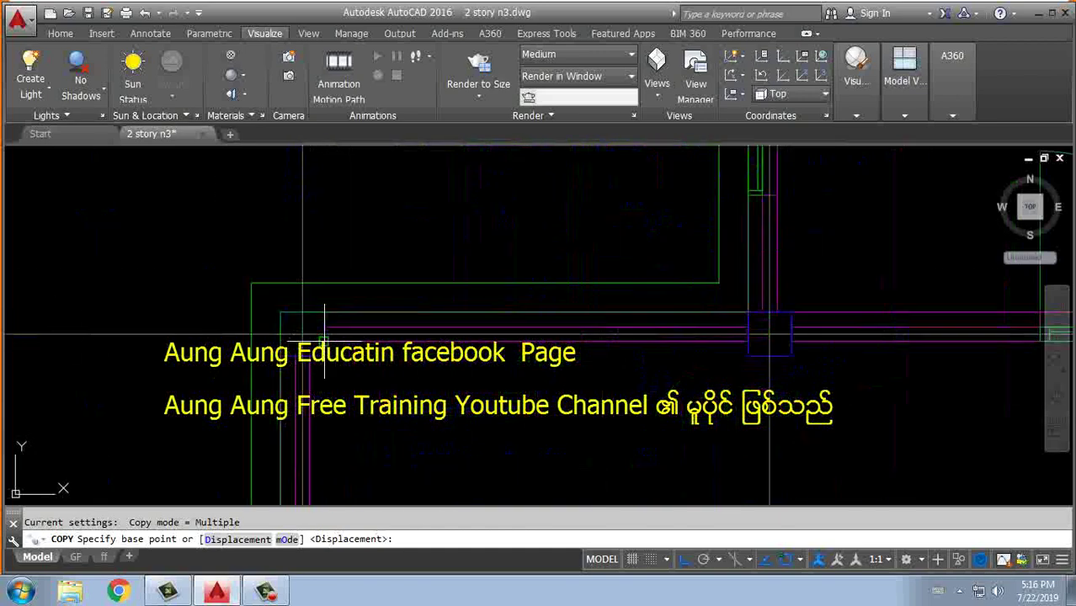
{"action": "scroll", "coordinate": [324, 339], "scroll_direction": "up", "scroll_amount": 1}
{"action": "scroll", "coordinate": [589, 337], "scroll_direction": "up", "scroll_amount": 2}
{"action": "scroll", "coordinate": [272, 436], "scroll_direction": "up", "scroll_amount": 2}
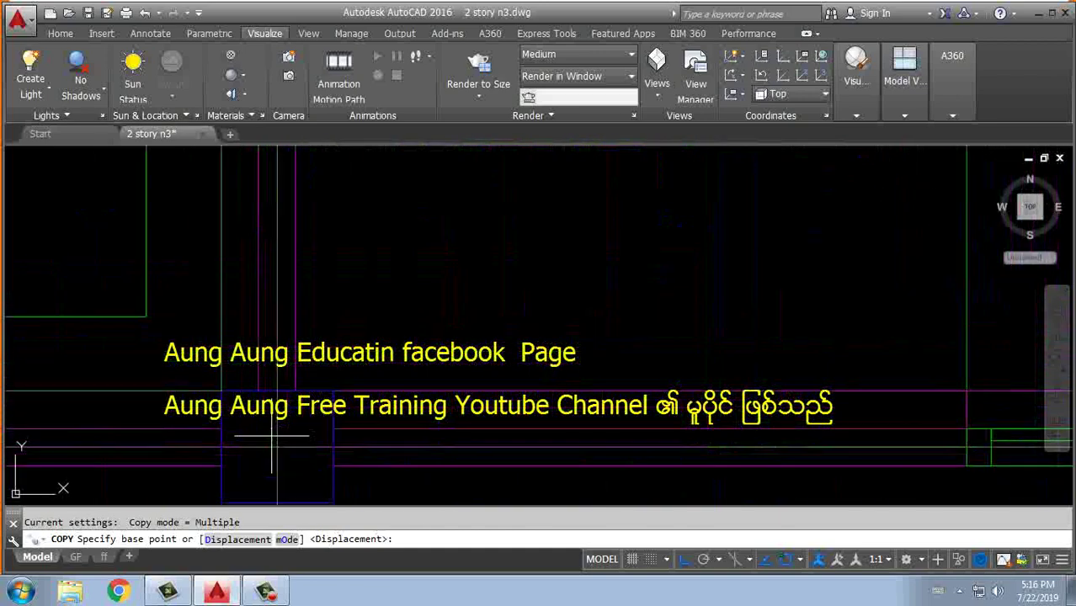
{"action": "scroll", "coordinate": [272, 436], "scroll_direction": "down", "scroll_amount": 2}
{"action": "scroll", "coordinate": [602, 366], "scroll_direction": "down", "scroll_amount": 2}
{"action": "scroll", "coordinate": [648, 353], "scroll_direction": "down", "scroll_amount": 1}
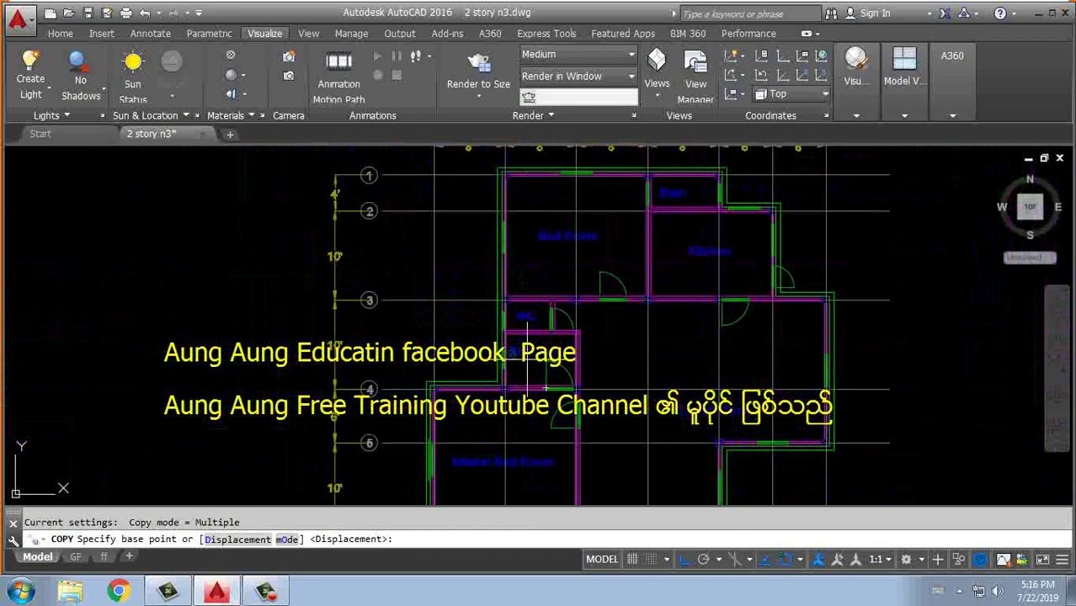
{"action": "scroll", "coordinate": [252, 362], "scroll_direction": "up", "scroll_amount": 2}
{"action": "scroll", "coordinate": [278, 336], "scroll_direction": "down", "scroll_amount": 2}
{"action": "scroll", "coordinate": [310, 314], "scroll_direction": "up", "scroll_amount": 2}
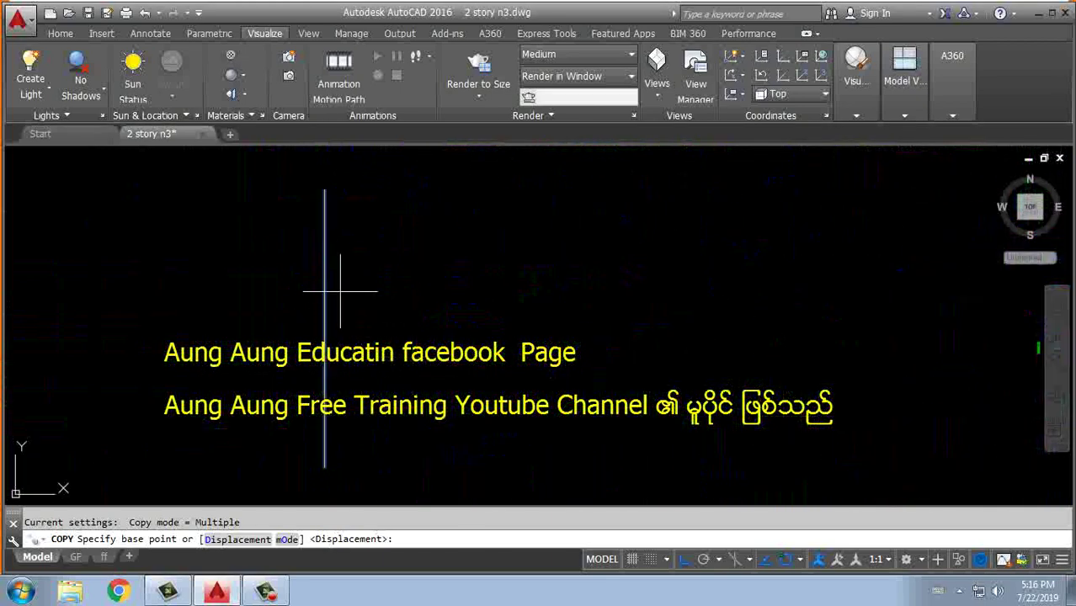
{"action": "middle_click_drag", "start_coordinate": [583, 355], "coordinate": [477, 330]}
{"action": "scroll", "coordinate": [744, 365], "scroll_direction": "down", "scroll_amount": 3}
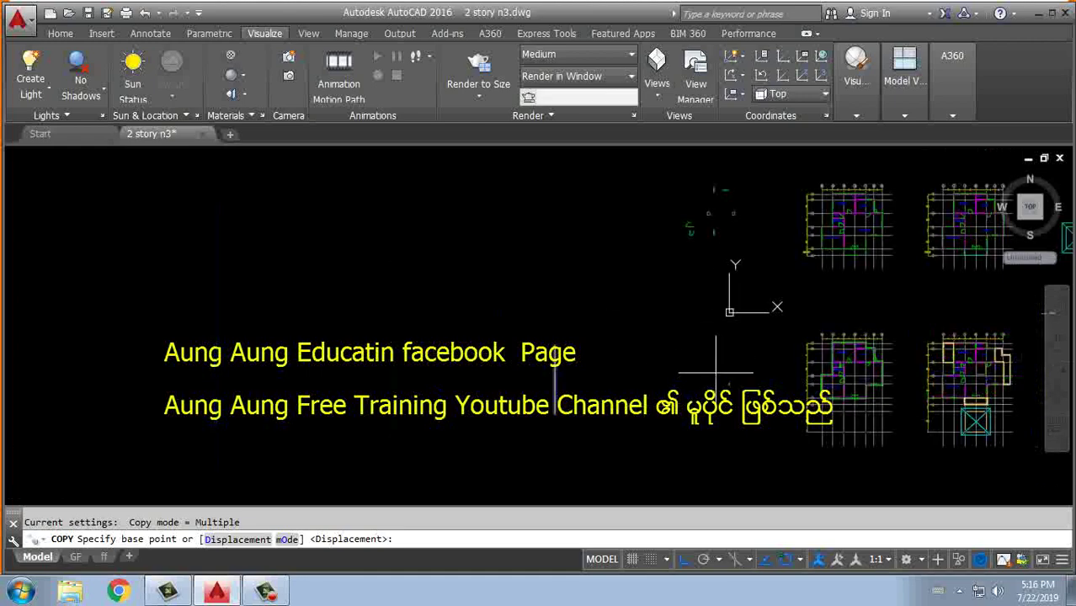
{"action": "scroll", "coordinate": [452, 244], "scroll_direction": "up", "scroll_amount": 2}
{"action": "scroll", "coordinate": [379, 207], "scroll_direction": "up", "scroll_amount": 2}
{"action": "scroll", "coordinate": [437, 210], "scroll_direction": "up", "scroll_amount": 1}
{"action": "scroll", "coordinate": [451, 244], "scroll_direction": "down", "scroll_amount": 1}
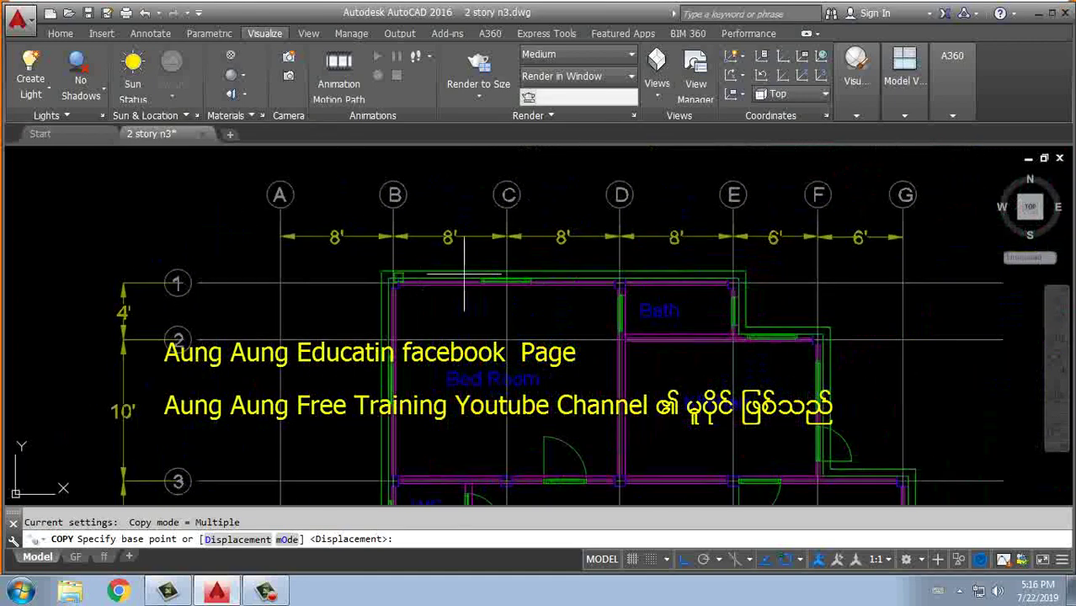
{"action": "scroll", "coordinate": [556, 269], "scroll_direction": "down", "scroll_amount": 2}
{"action": "scroll", "coordinate": [581, 341], "scroll_direction": "down", "scroll_amount": 2}
{"action": "scroll", "coordinate": [536, 327], "scroll_direction": "down", "scroll_amount": 1}
{"action": "scroll", "coordinate": [536, 327], "scroll_direction": "up", "scroll_amount": 2}
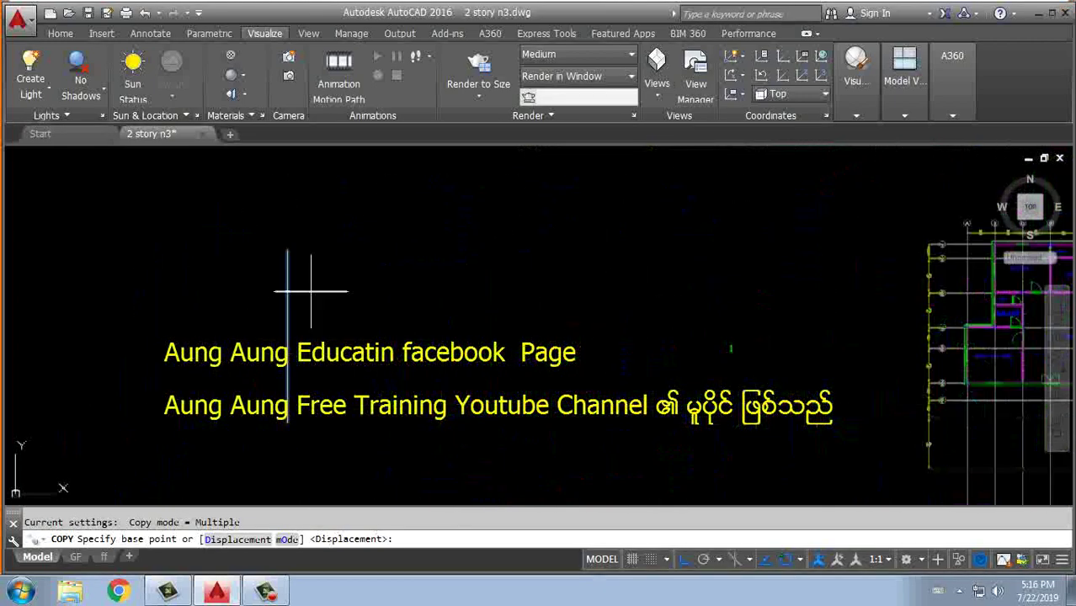
{"action": "scroll", "coordinate": [307, 289], "scroll_direction": "up", "scroll_amount": 2}
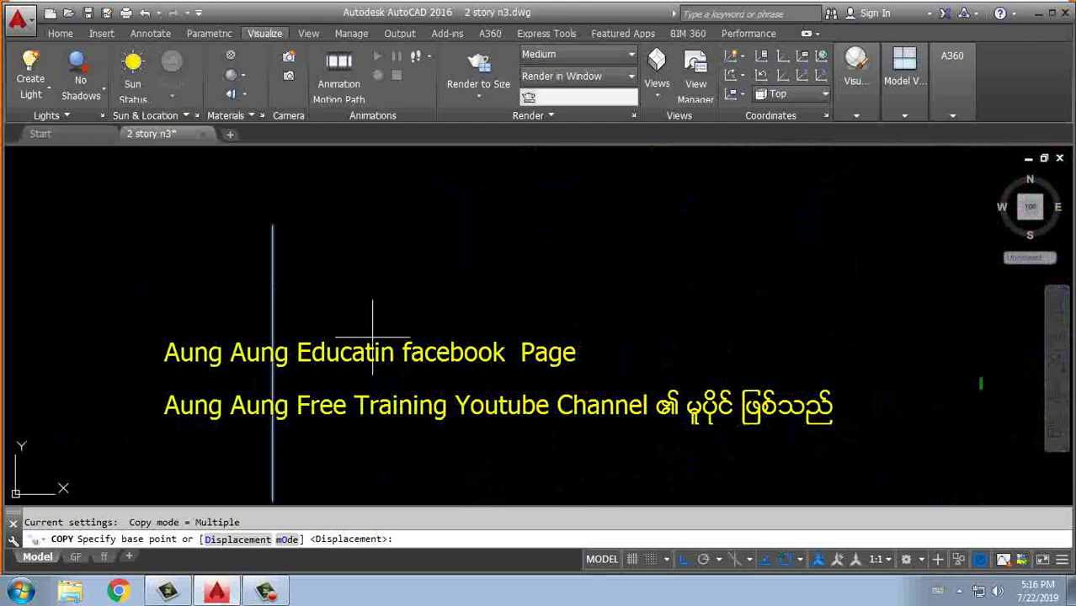
Step: Offset the vertical line 8' to the right four times, making five vertical grid lines
{"action": "key", "text": "Escape"}
{"action": "type", "text": "o"}
{"action": "key", "text": "Return"}
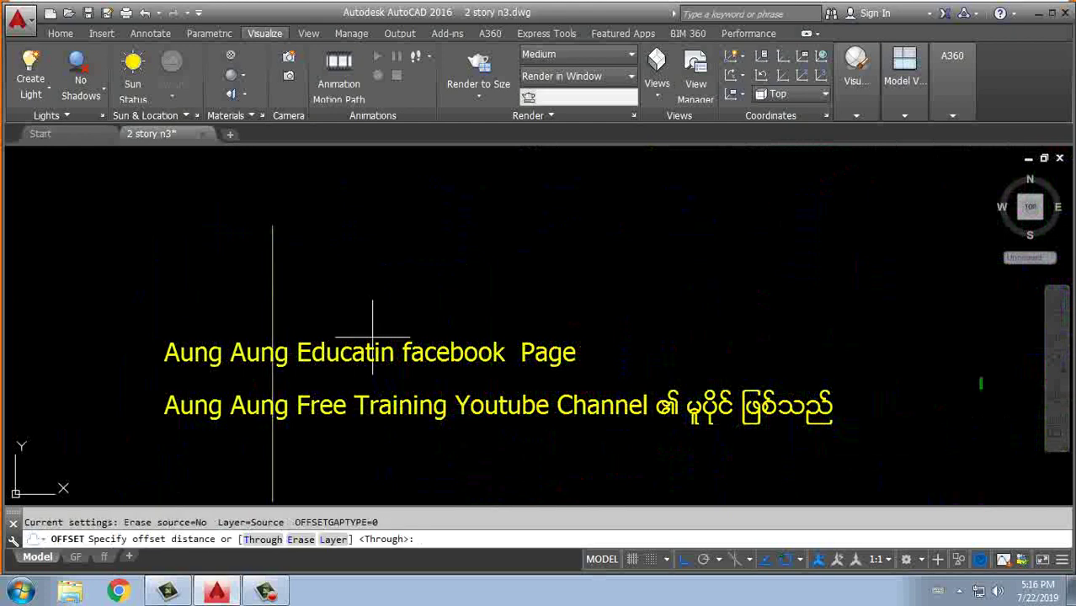
{"action": "key", "text": "Return"}
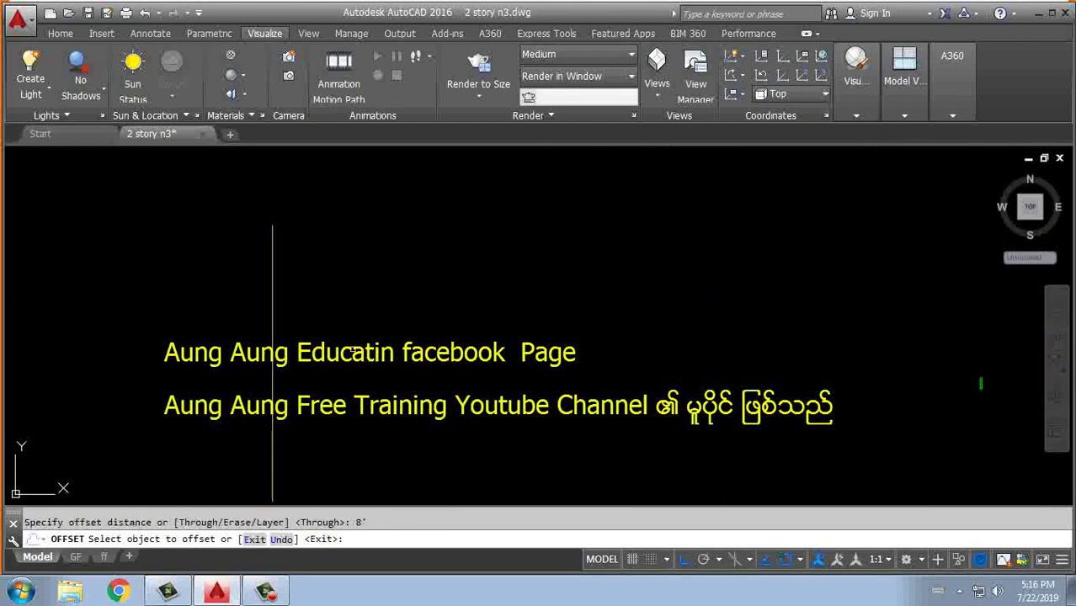
{"action": "left_click", "coordinate": [273, 305]}
{"action": "left_click", "coordinate": [315, 298]}
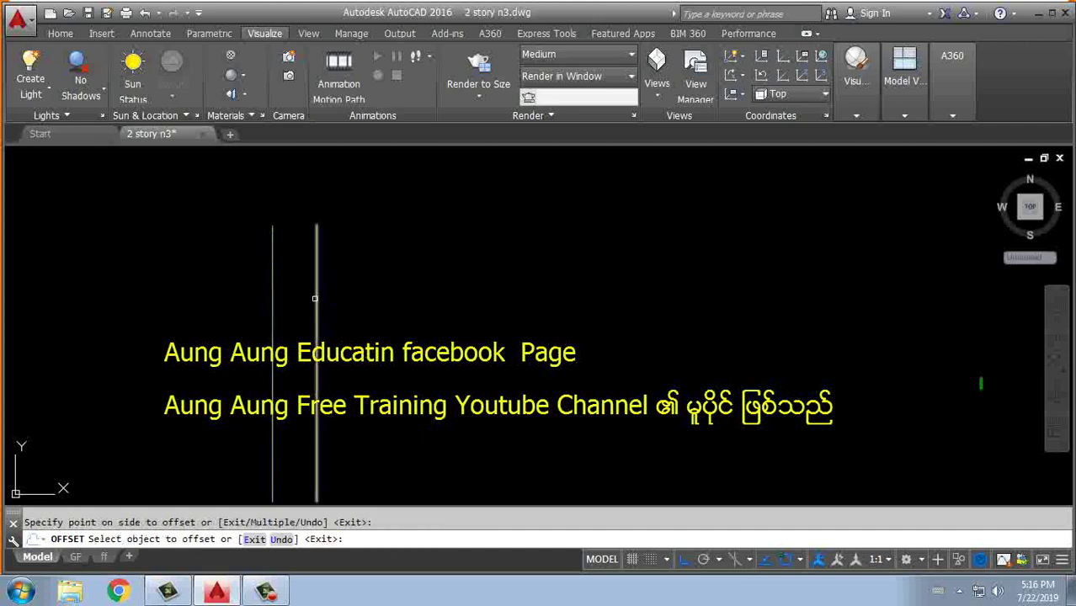
{"action": "left_click", "coordinate": [316, 298]}
{"action": "left_click", "coordinate": [353, 299]}
{"action": "left_click", "coordinate": [362, 301]}
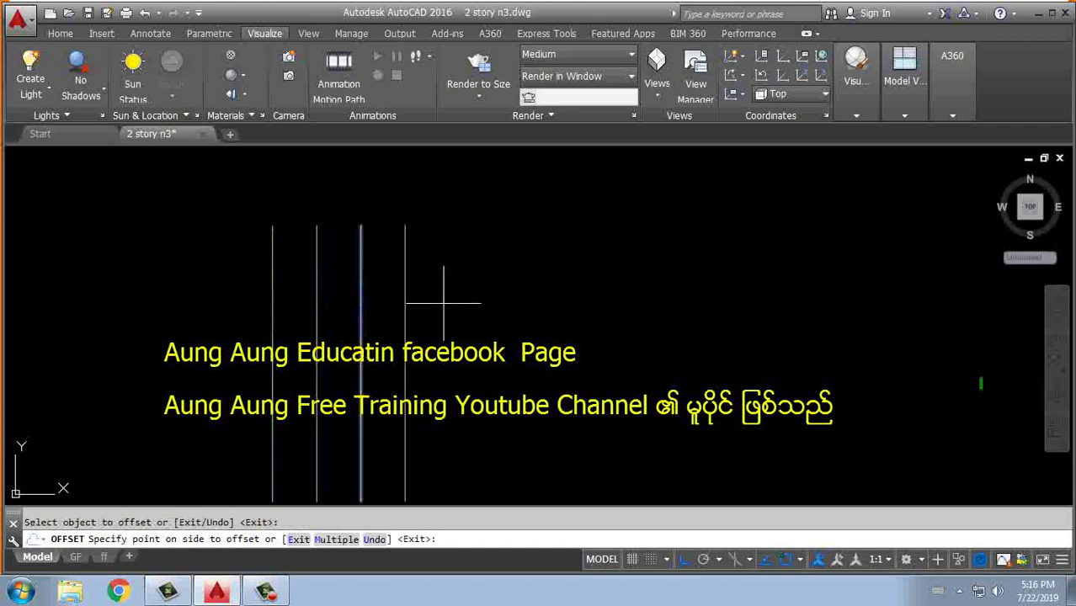
{"action": "left_click", "coordinate": [448, 303]}
{"action": "left_click", "coordinate": [406, 305]}
{"action": "left_click", "coordinate": [500, 301]}
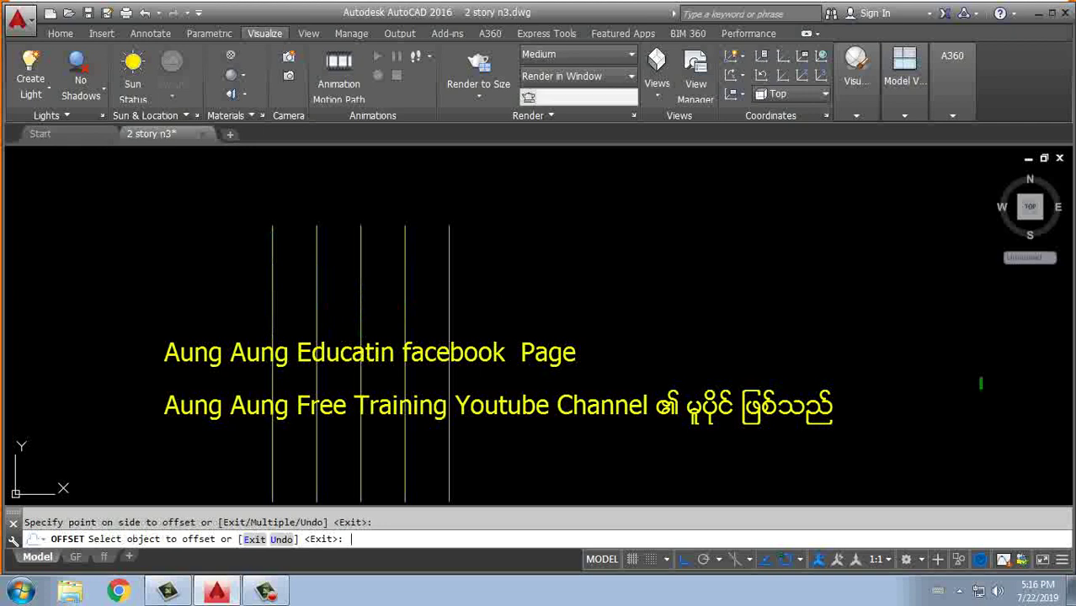
{"action": "key", "text": "Escape"}
Step: Draw a horizontal line across the five vertical lines
{"action": "type", "text": "l"}
{"action": "key", "text": "Return"}
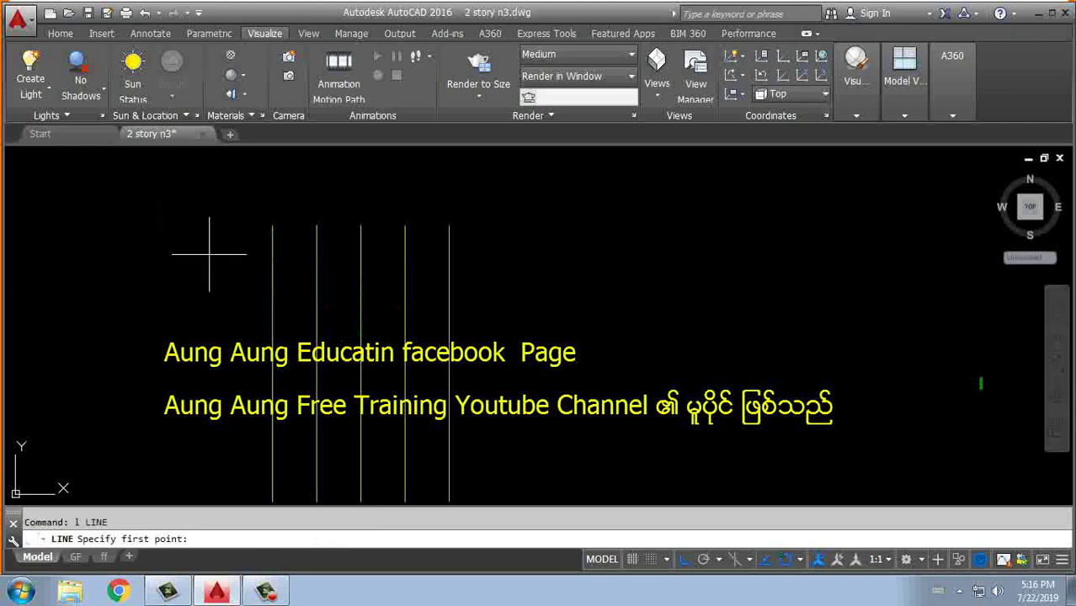
{"action": "left_click", "coordinate": [209, 252]}
{"action": "left_click", "coordinate": [522, 251]}
{"action": "key", "text": "Return"}
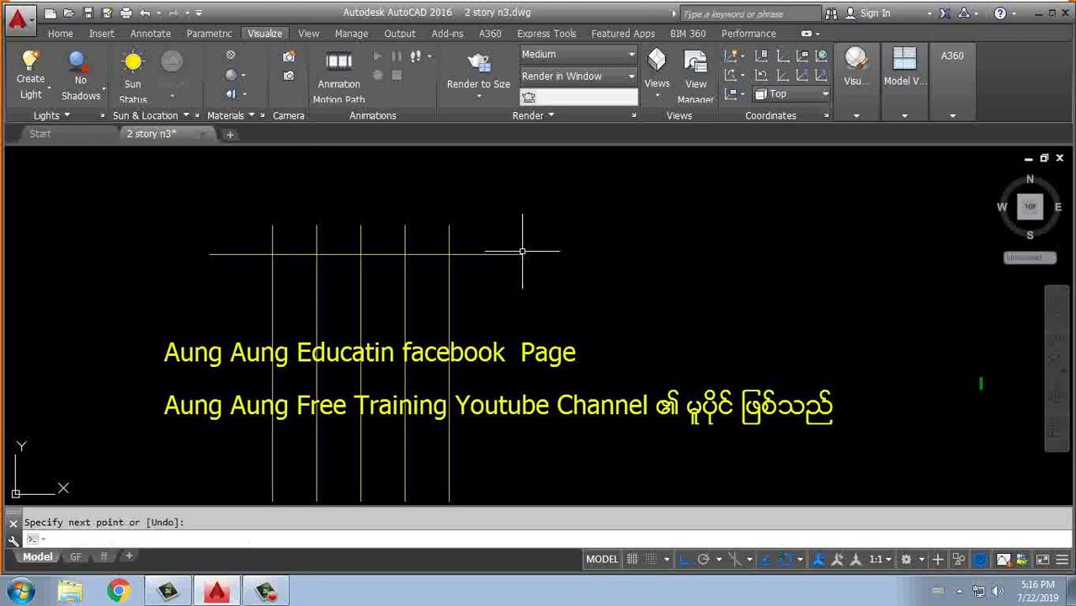
{"action": "type", "text": "o"}
Step: Offset the horizontal line 10' downward four times, making five horizontal grid lines
{"action": "key", "text": "Return"}
{"action": "type", "text": "10"}
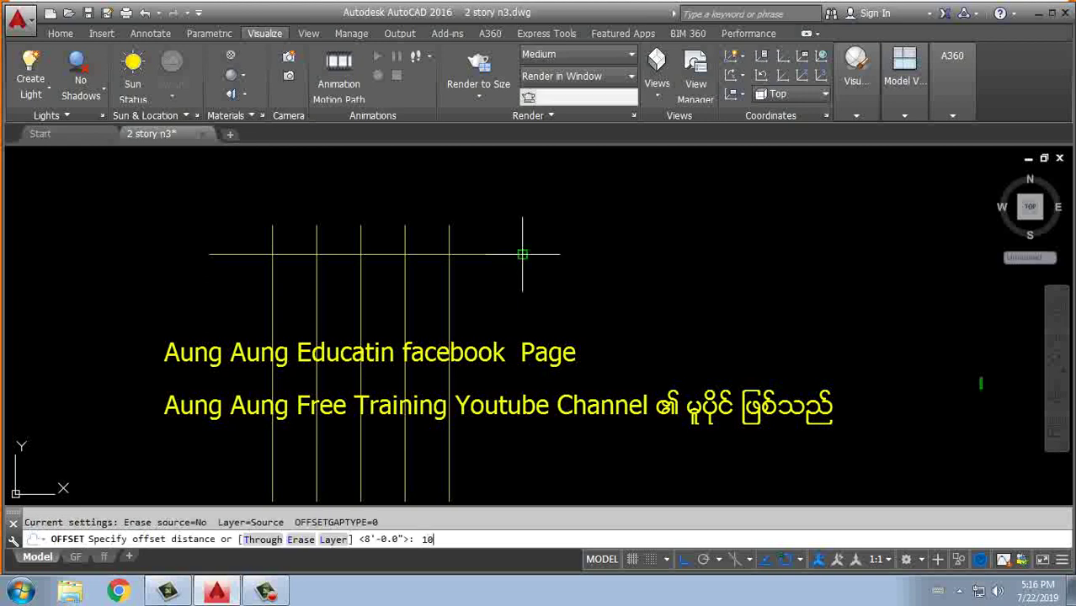
{"action": "key", "text": "Return"}
{"action": "key", "text": "Return"}
{"action": "key", "text": "Return"}
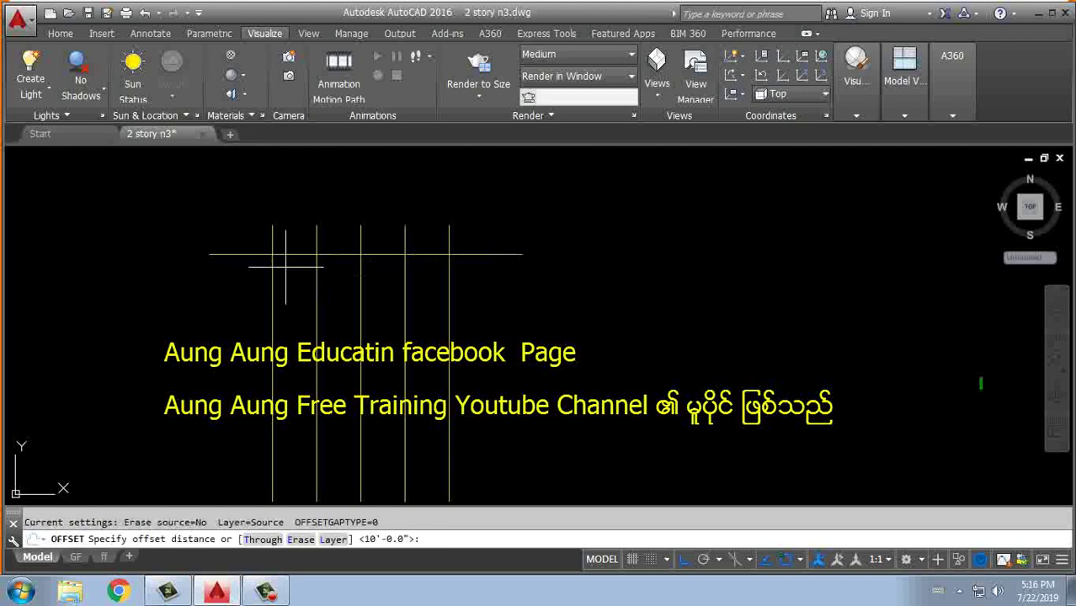
{"action": "key", "text": "Return"}
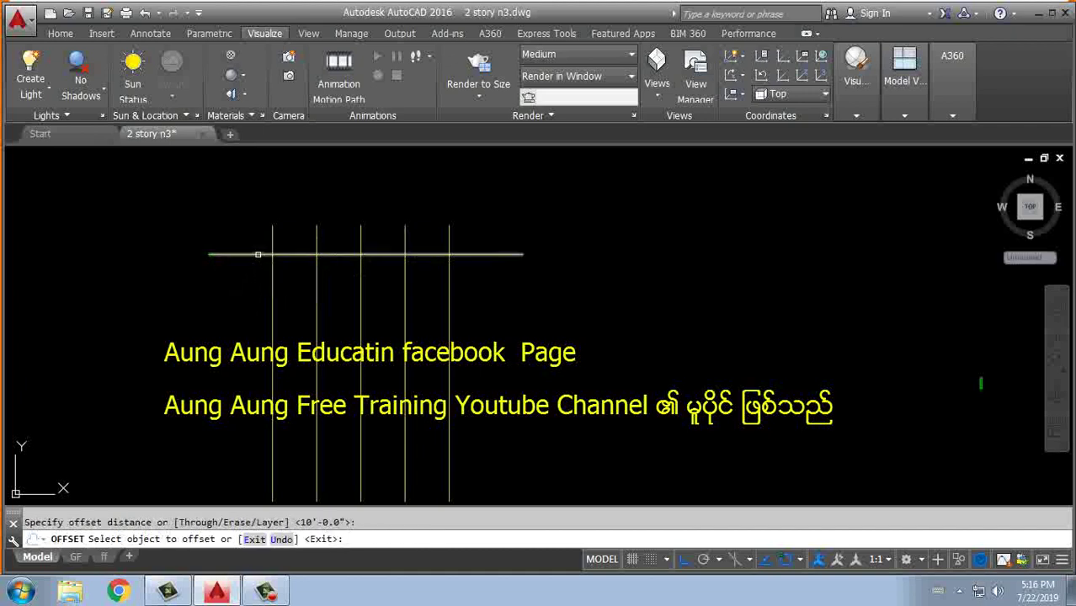
{"action": "left_click", "coordinate": [256, 254]}
{"action": "left_click", "coordinate": [253, 308]}
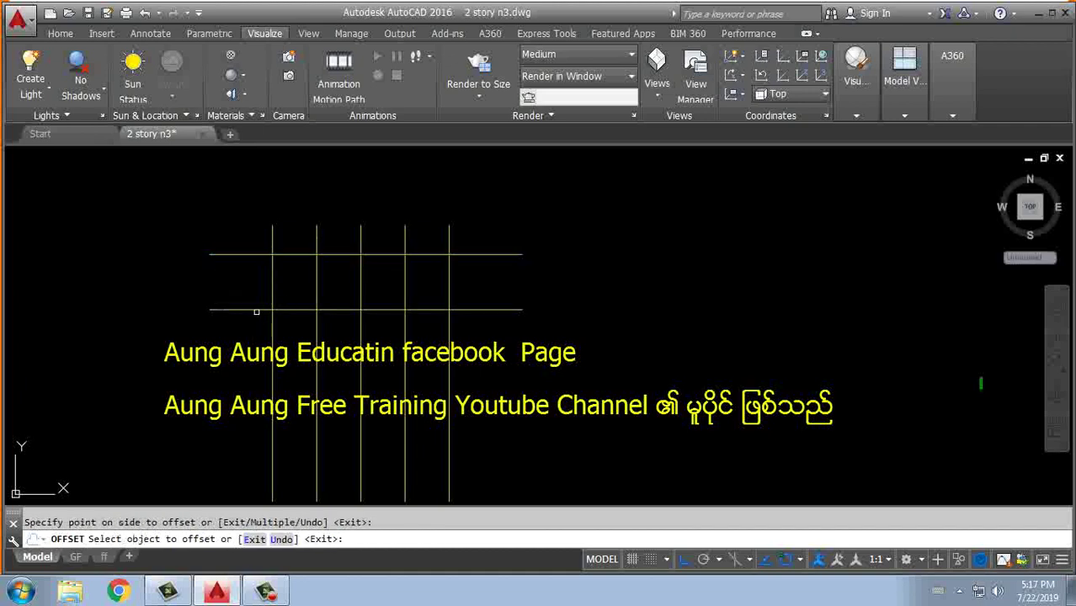
{"action": "left_click", "coordinate": [257, 309]}
{"action": "left_click", "coordinate": [256, 379]}
{"action": "left_click", "coordinate": [255, 363]}
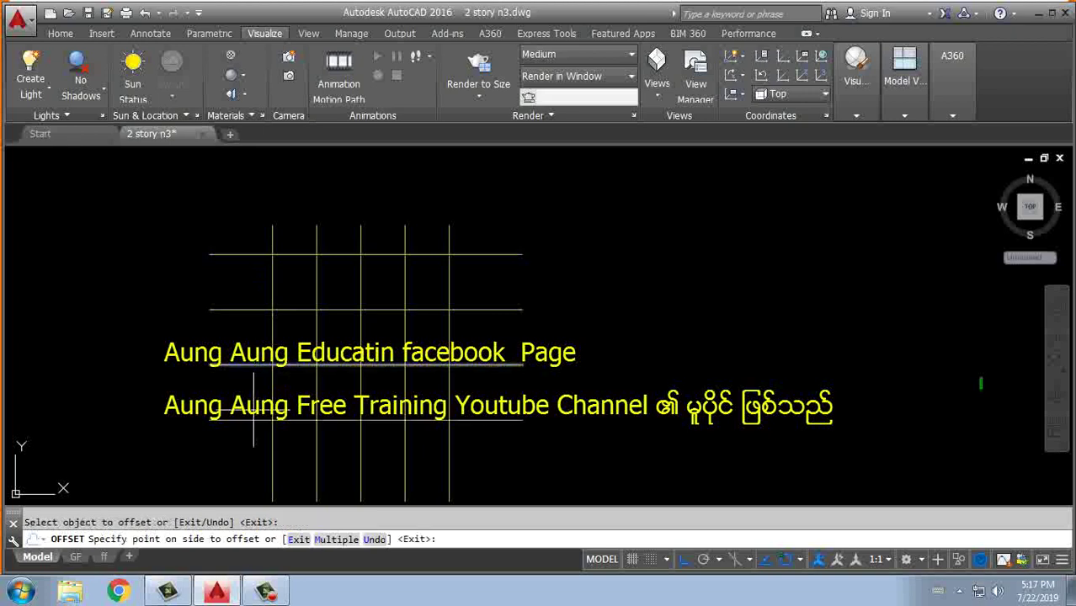
{"action": "left_click", "coordinate": [254, 419]}
{"action": "left_click", "coordinate": [256, 419]}
{"action": "left_click", "coordinate": [256, 476]}
{"action": "key", "text": "Return"}
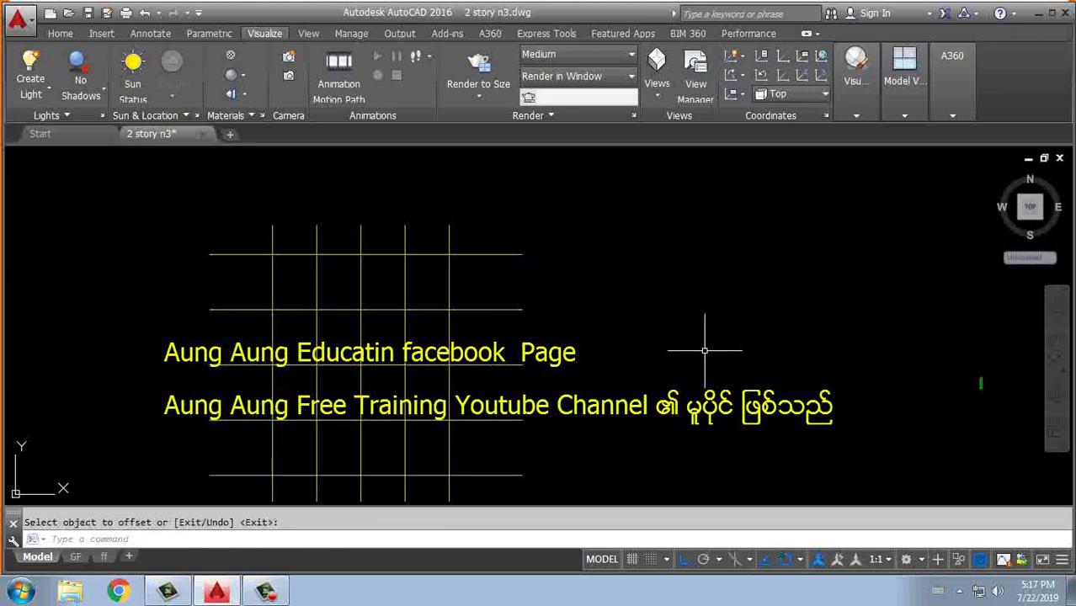
Step: Zoom to the floor plan's A and B grid bubbles to check the 8' bay spacing
{"action": "scroll", "coordinate": [552, 307], "scroll_direction": "down", "scroll_amount": 3}
{"action": "middle_click_drag", "start_coordinate": [552, 307], "coordinate": [280, 323]}
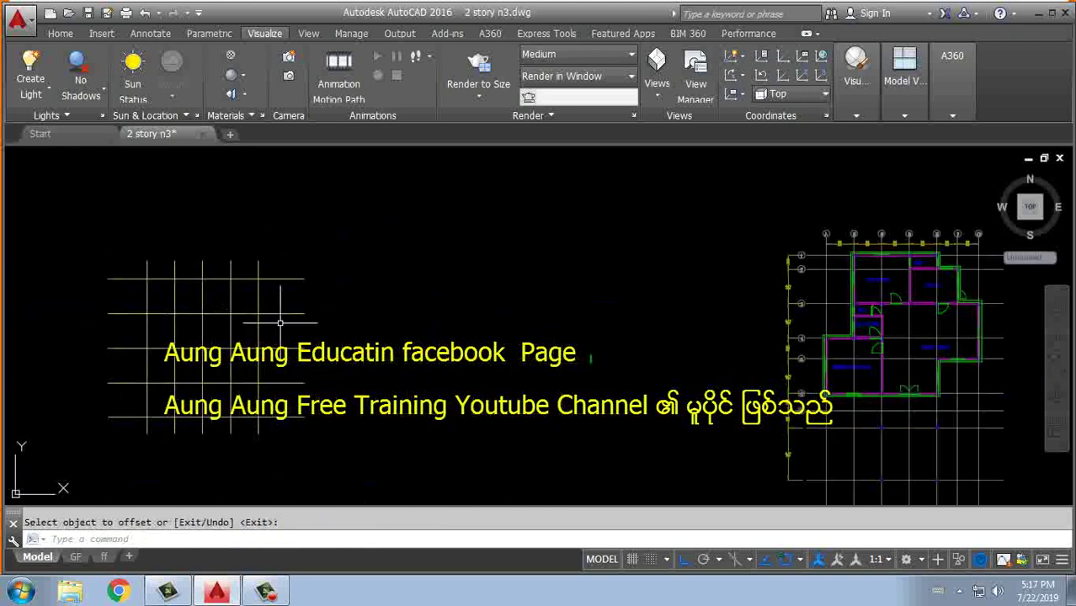
{"action": "scroll", "coordinate": [813, 248], "scroll_direction": "up", "scroll_amount": 5}
{"action": "scroll", "coordinate": [833, 194], "scroll_direction": "up", "scroll_amount": 2}
{"action": "middle_click_drag", "start_coordinate": [549, 313], "coordinate": [229, 355]}
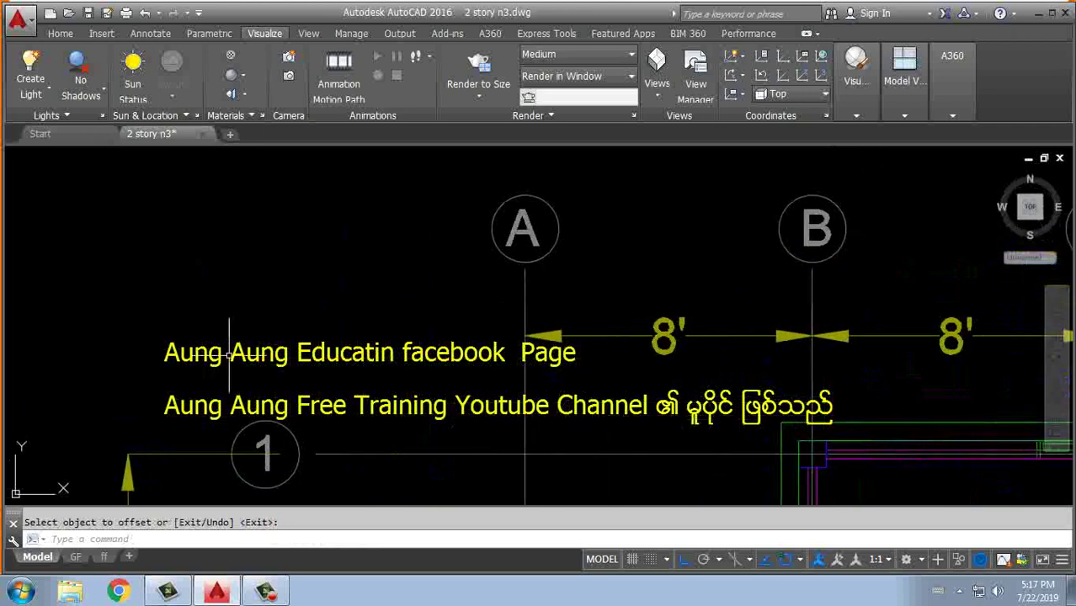
Step: Create an empty MTEXT box, close it, and delete the stray empty text object
{"action": "type", "text": "mt"}
{"action": "key", "text": "Return"}
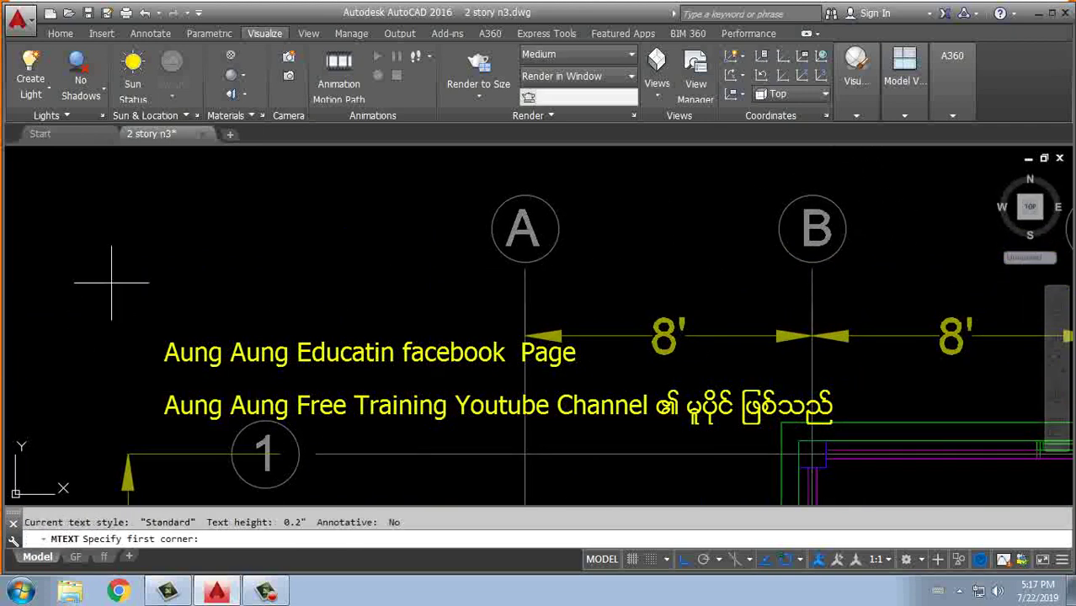
{"action": "left_click", "coordinate": [157, 254]}
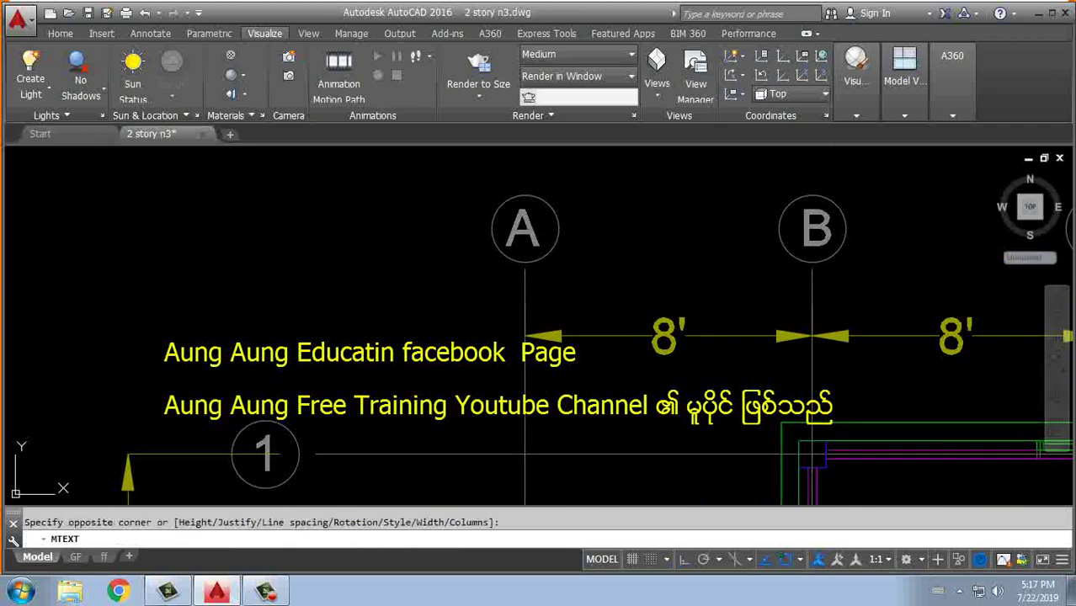
{"action": "left_click", "coordinate": [340, 264]}
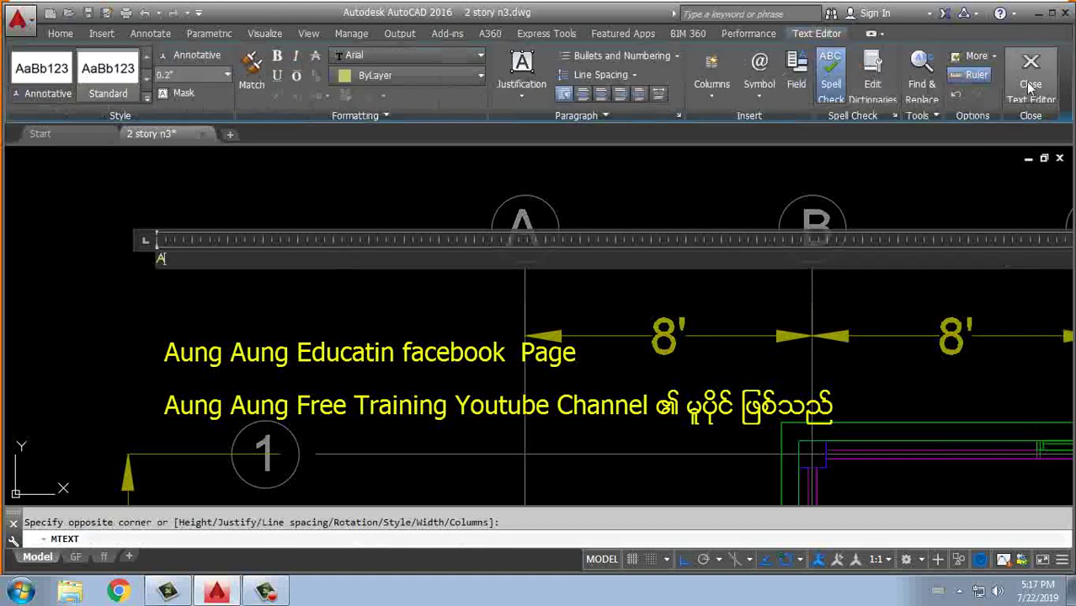
{"action": "left_click", "coordinate": [1030, 76]}
{"action": "left_click", "coordinate": [129, 218]}
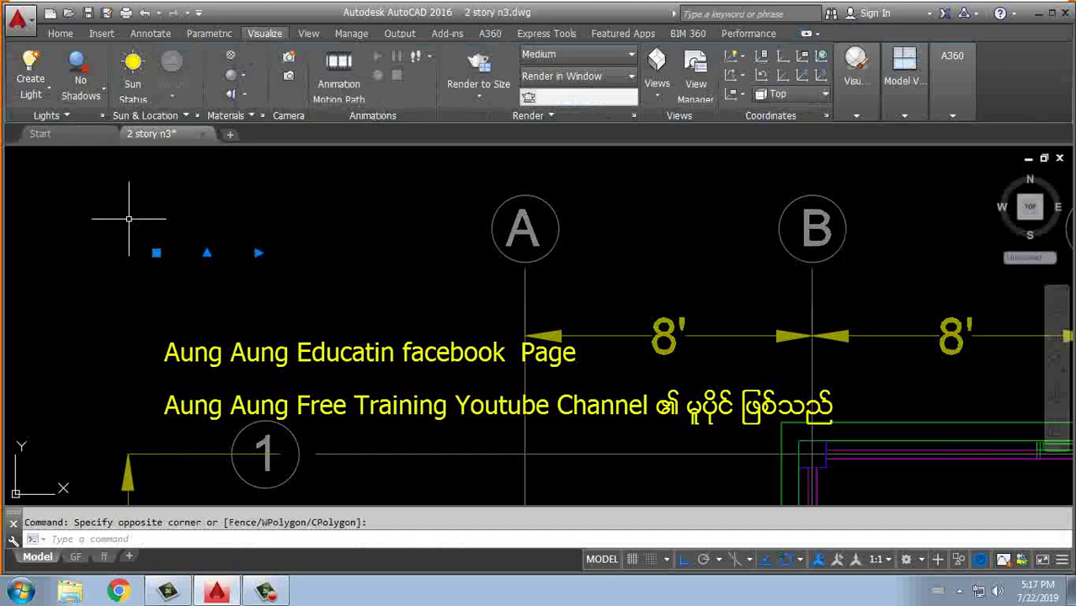
{"action": "key", "text": "Delete"}
Step: Zoom and pan back to the new grid
{"action": "scroll", "coordinate": [460, 347], "scroll_direction": "down", "scroll_amount": 3}
{"action": "scroll", "coordinate": [460, 347], "scroll_direction": "down", "scroll_amount": 3}
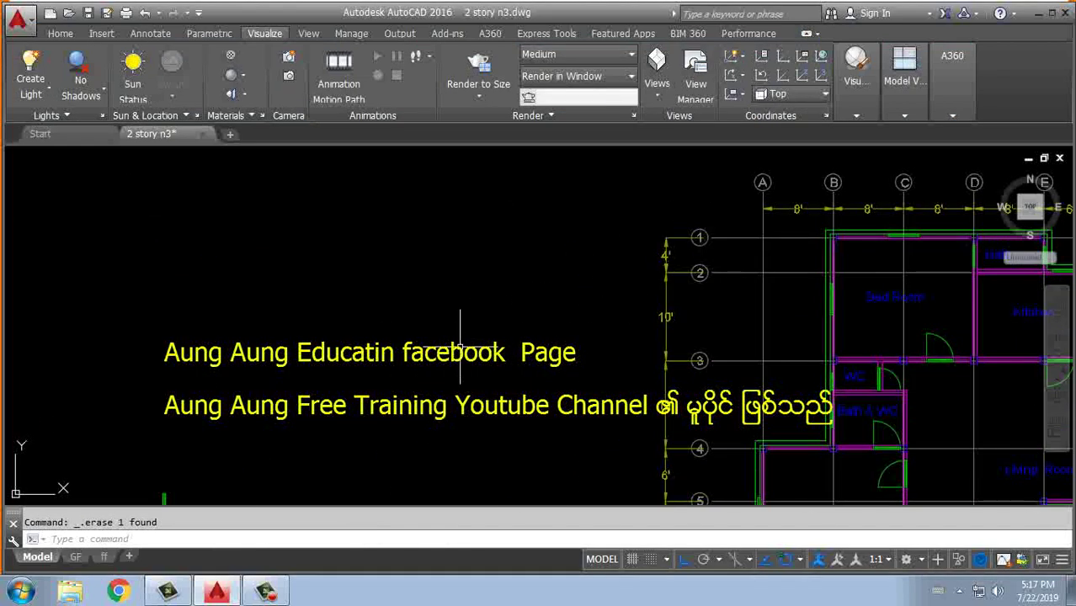
{"action": "scroll", "coordinate": [459, 347], "scroll_direction": "down", "scroll_amount": 3}
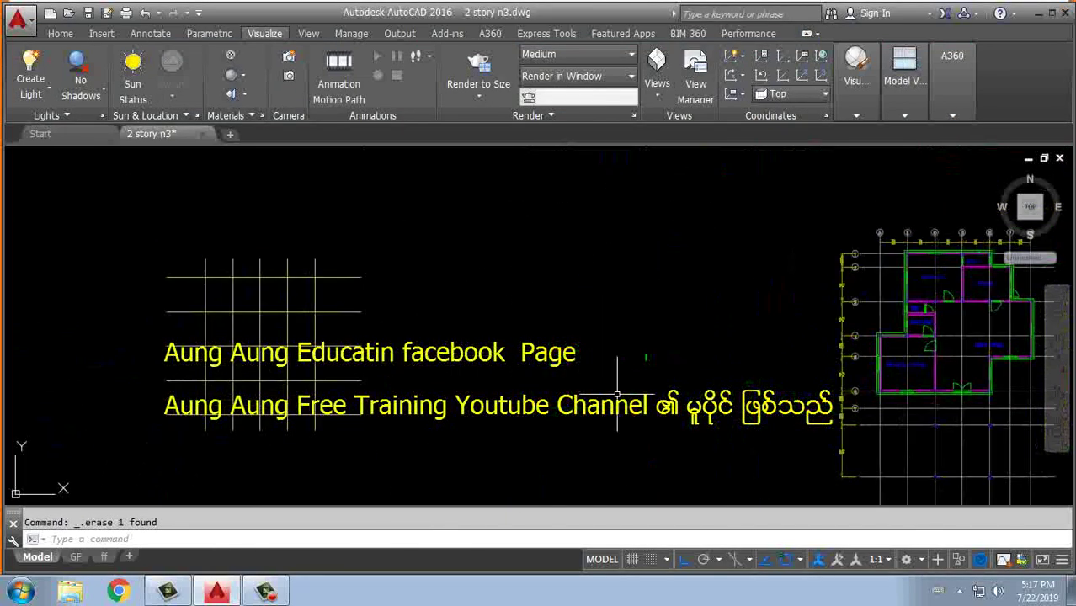
{"action": "scroll", "coordinate": [617, 394], "scroll_direction": "up", "scroll_amount": 2}
{"action": "scroll", "coordinate": [492, 353], "scroll_direction": "up", "scroll_amount": 2}
{"action": "scroll", "coordinate": [124, 302], "scroll_direction": "up", "scroll_amount": 5}
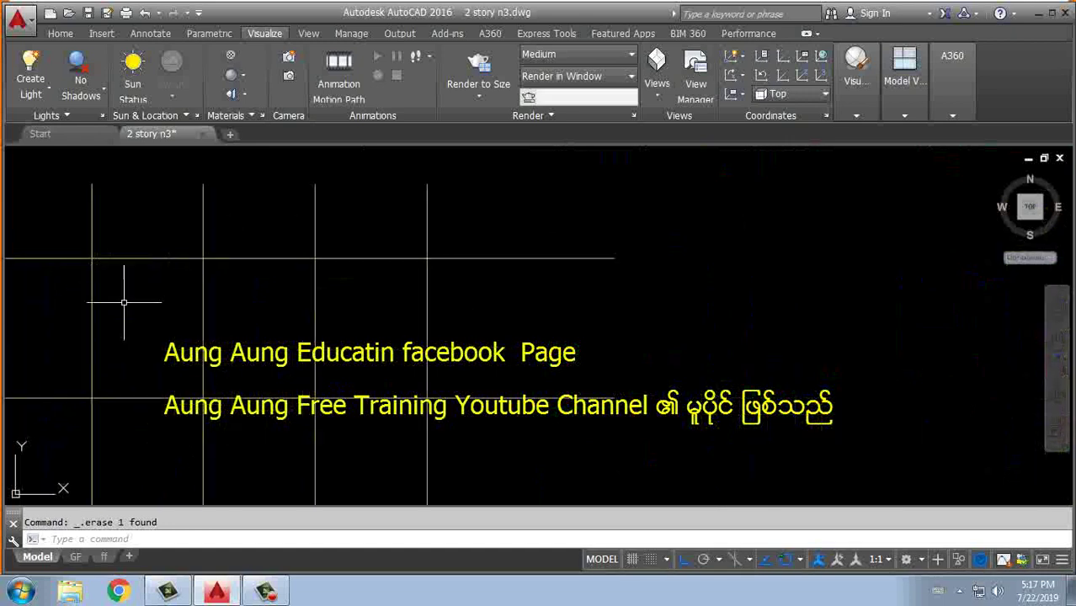
{"action": "scroll", "coordinate": [150, 313], "scroll_direction": "down", "scroll_amount": 1}
{"action": "scroll", "coordinate": [165, 323], "scroll_direction": "down", "scroll_amount": 1}
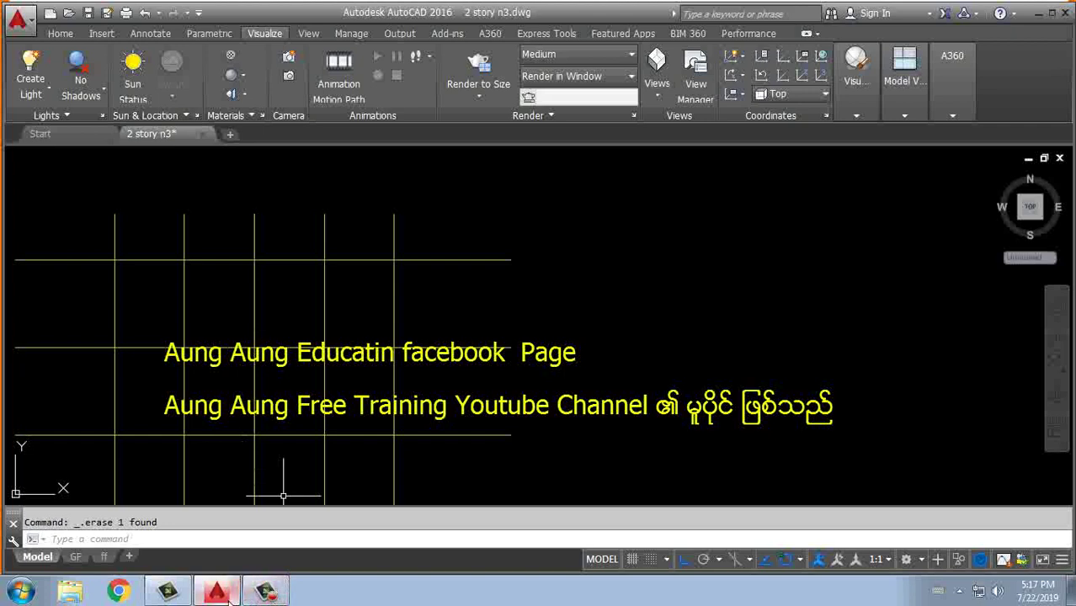
{"action": "mouse_move", "coordinate": [215, 592]}
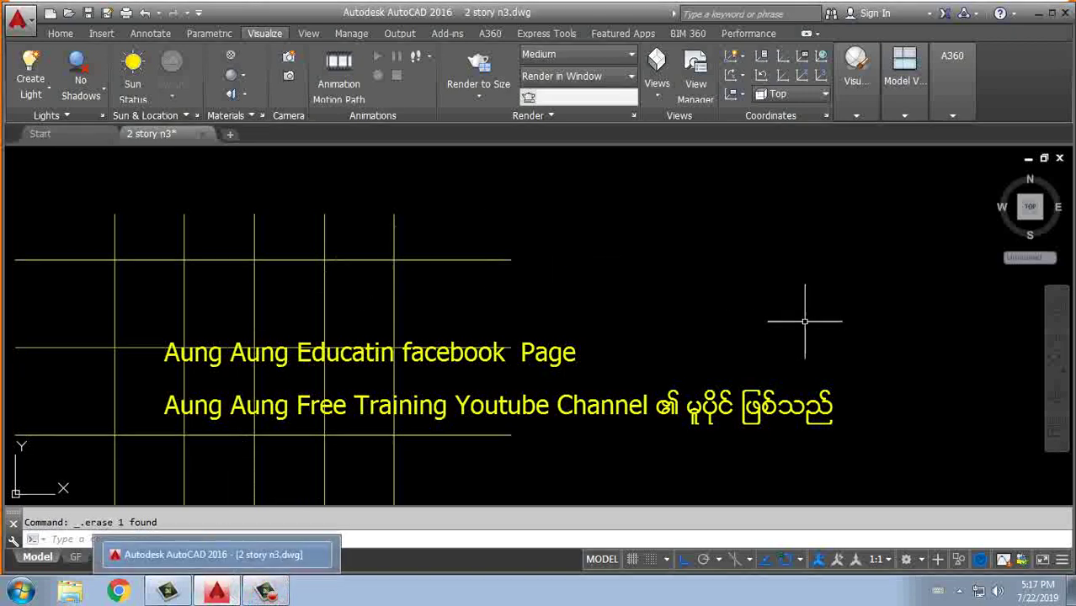
{"action": "middle_click_drag", "start_coordinate": [673, 344], "coordinate": [603, 288]}
{"action": "middle_click_drag", "start_coordinate": [182, 316], "coordinate": [343, 361]}
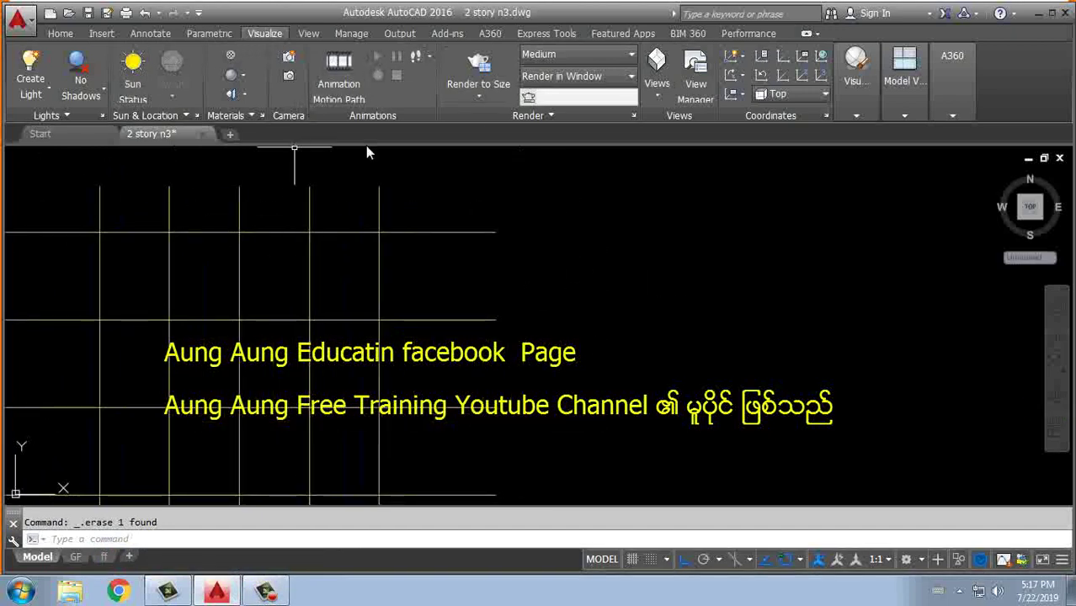
Step: Make column the current layer
{"action": "left_click", "coordinate": [61, 34]}
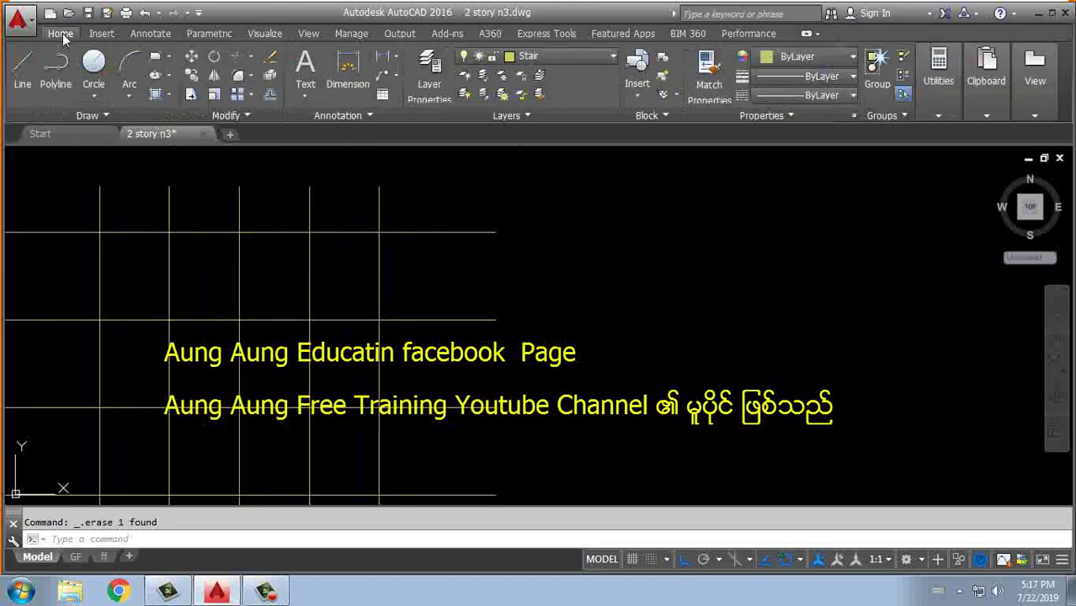
{"action": "left_click", "coordinate": [585, 55]}
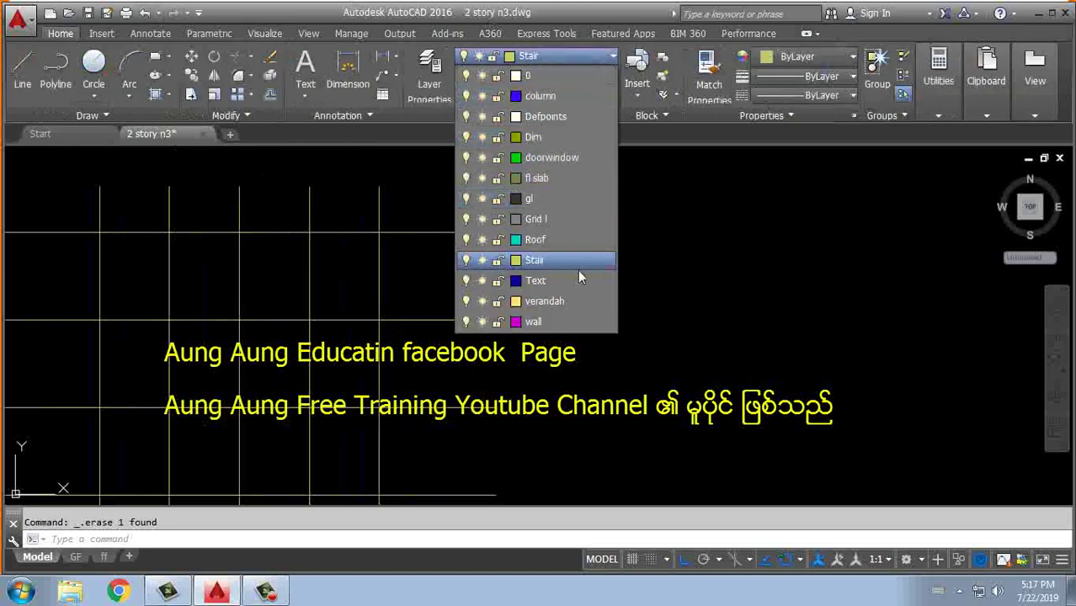
{"action": "left_click", "coordinate": [567, 218]}
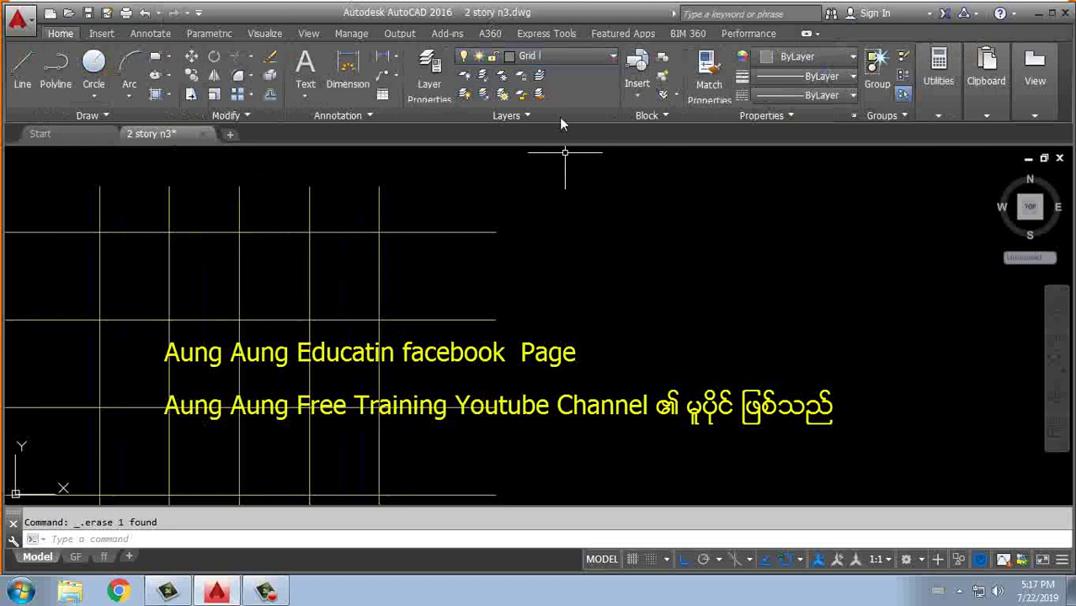
{"action": "left_click", "coordinate": [560, 66]}
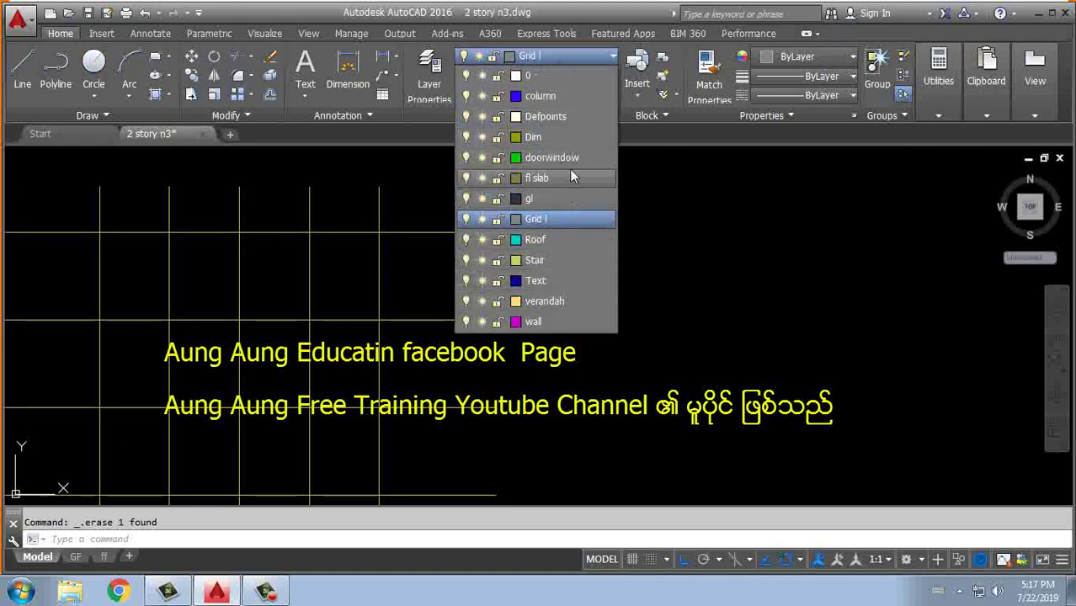
{"action": "left_click", "coordinate": [569, 98]}
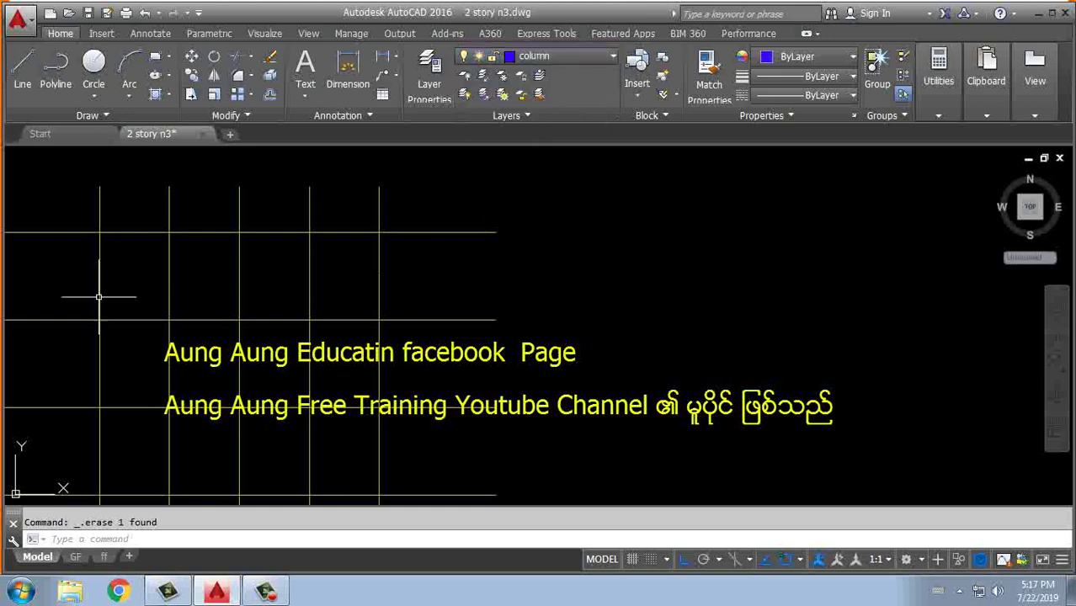
Step: Shift the grid toward the lower right and regenerate the display
{"action": "middle_click_drag", "start_coordinate": [99, 298], "coordinate": [517, 381]}
{"action": "type", "text": "re"}
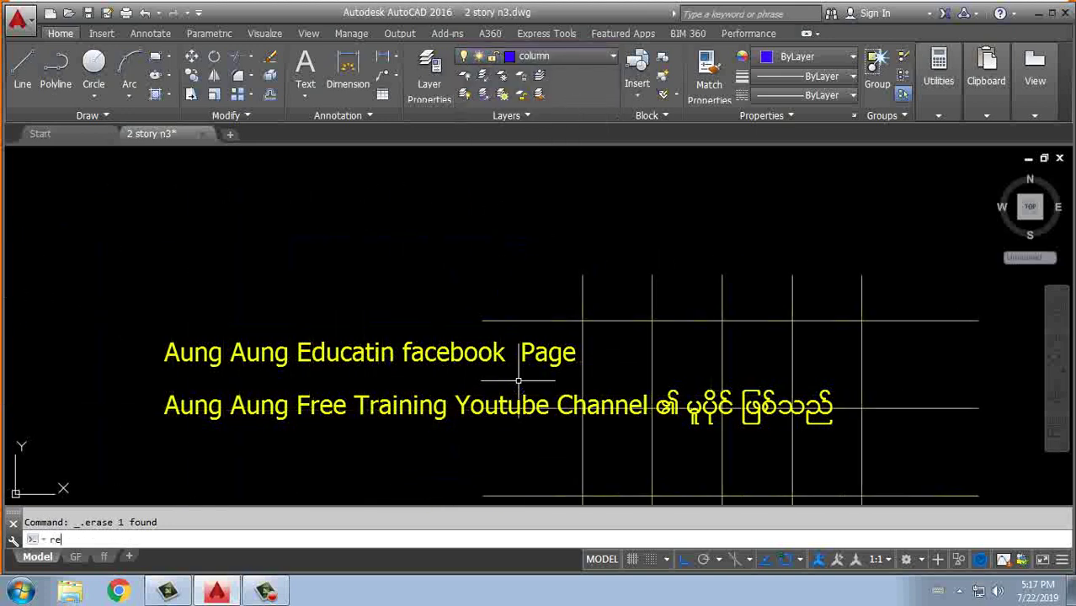
{"action": "key", "text": "Return"}
{"action": "left_click", "coordinate": [317, 218]}
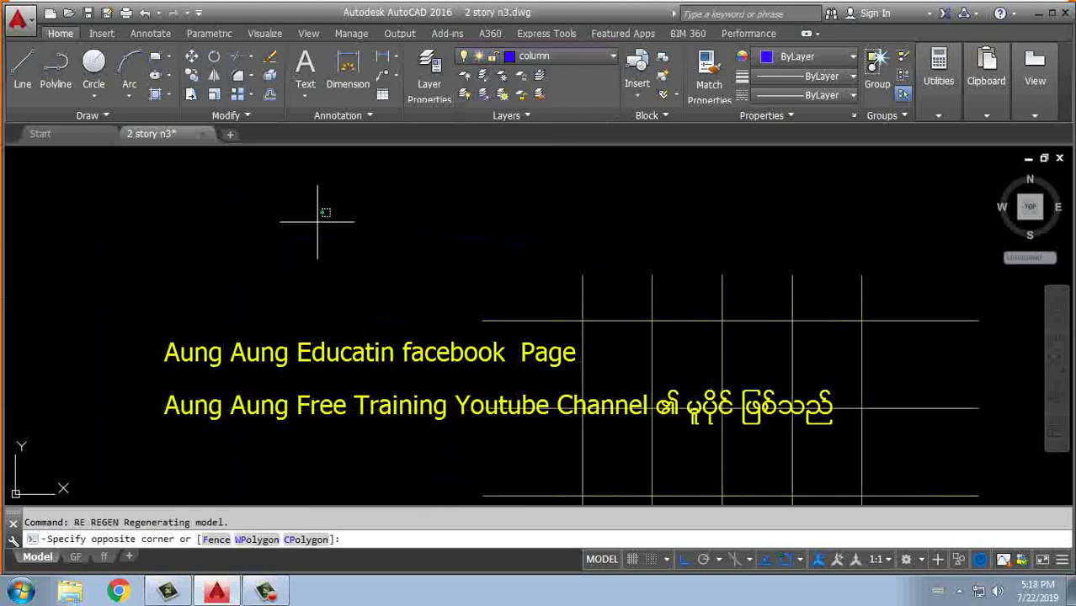
{"action": "left_click", "coordinate": [410, 310]}
Step: Draw a 9 by 9 column square with REC, using @9,9 for the opposite corner
{"action": "type", "text": "rec"}
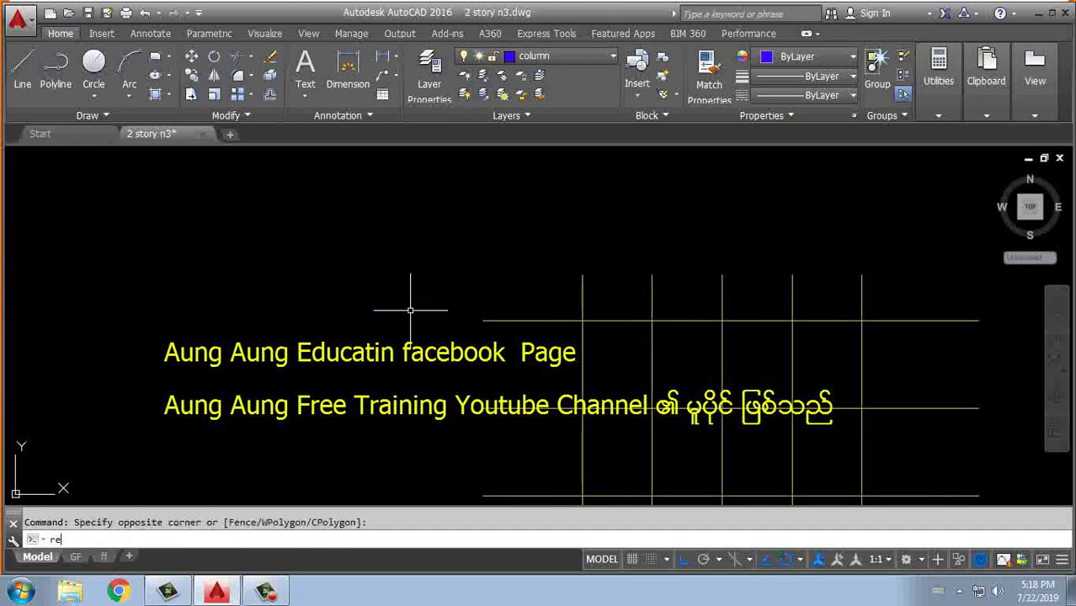
{"action": "key", "text": "Return"}
{"action": "left_click", "coordinate": [253, 202]}
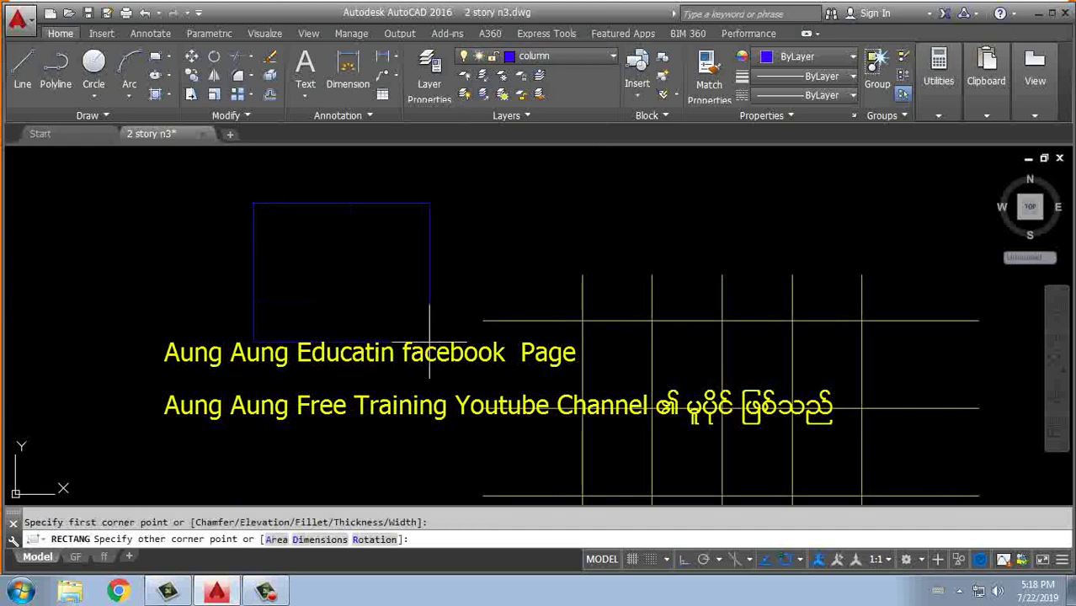
{"action": "type", "text": "@9,9"}
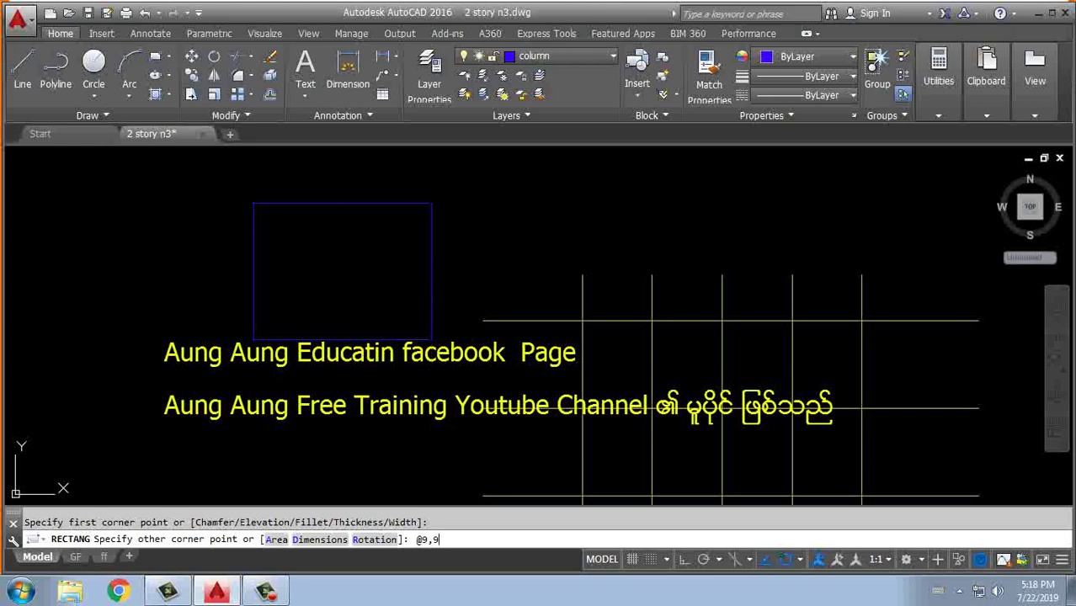
{"action": "key", "text": "Return"}
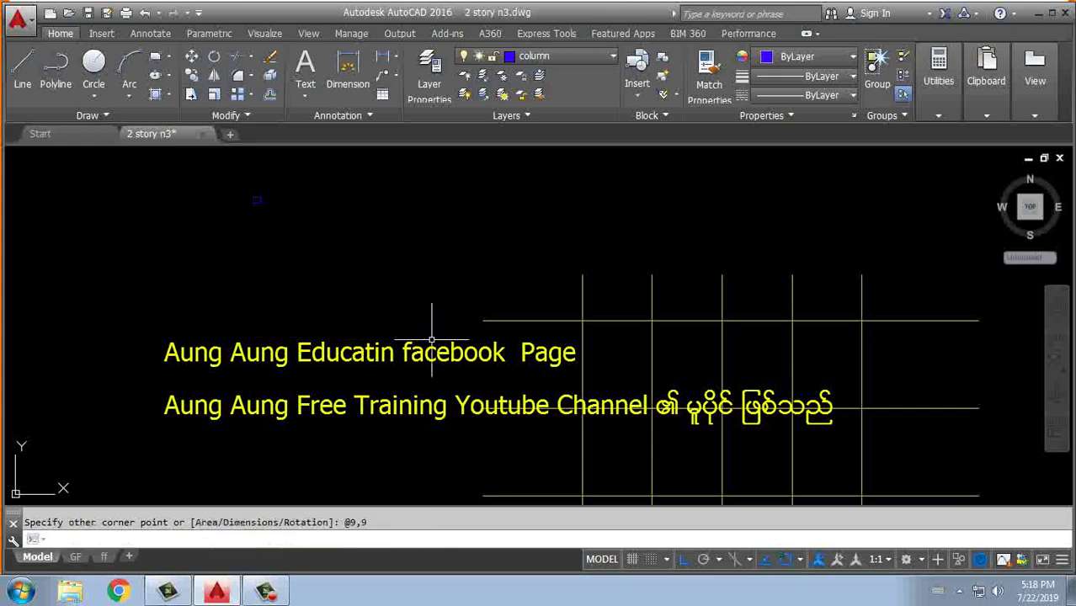
Step: Zoom to extents, then zoom in on the left ground floor plan with grid rows 1–5
{"action": "scroll", "coordinate": [484, 337], "scroll_direction": "down", "scroll_amount": 2}
{"action": "scroll", "coordinate": [484, 337], "scroll_direction": "down", "scroll_amount": 2}
{"action": "middle_click", "coordinate": [484, 337]}
{"action": "middle_click", "coordinate": [484, 337]}
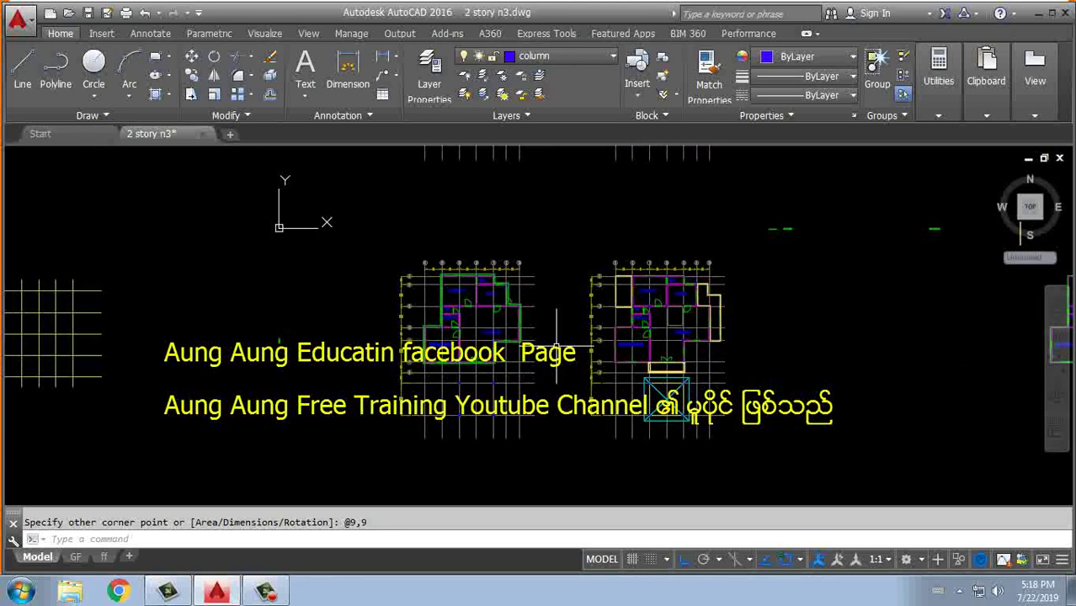
{"action": "scroll", "coordinate": [556, 351], "scroll_direction": "up", "scroll_amount": 1}
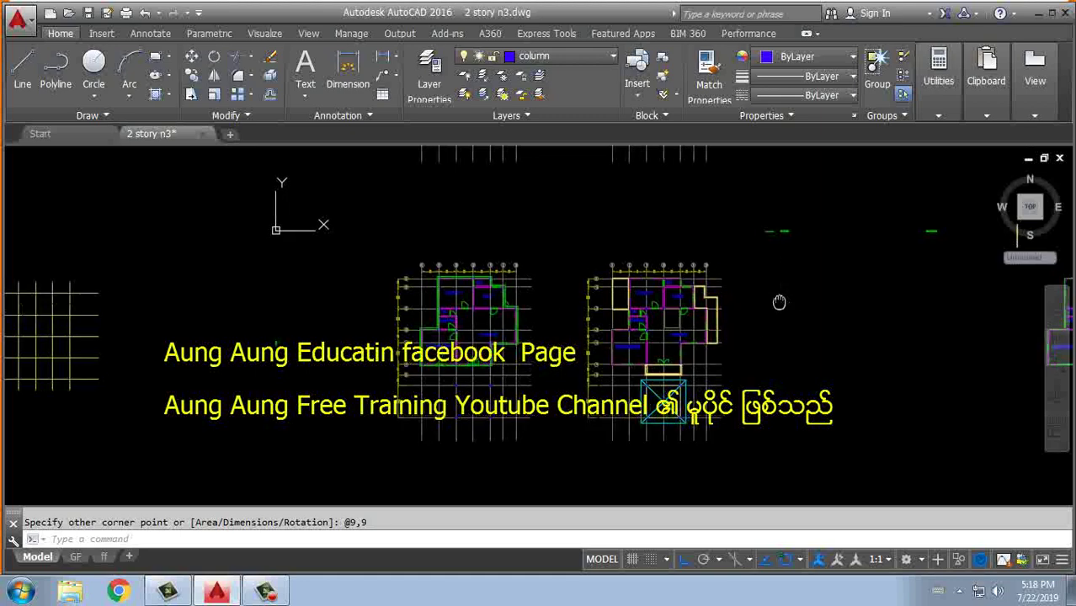
{"action": "scroll", "coordinate": [517, 344], "scroll_direction": "up", "scroll_amount": 2}
{"action": "scroll", "coordinate": [517, 344], "scroll_direction": "up", "scroll_amount": 1}
{"action": "scroll", "coordinate": [180, 303], "scroll_direction": "up", "scroll_amount": 1}
{"action": "scroll", "coordinate": [361, 306], "scroll_direction": "up", "scroll_amount": 1}
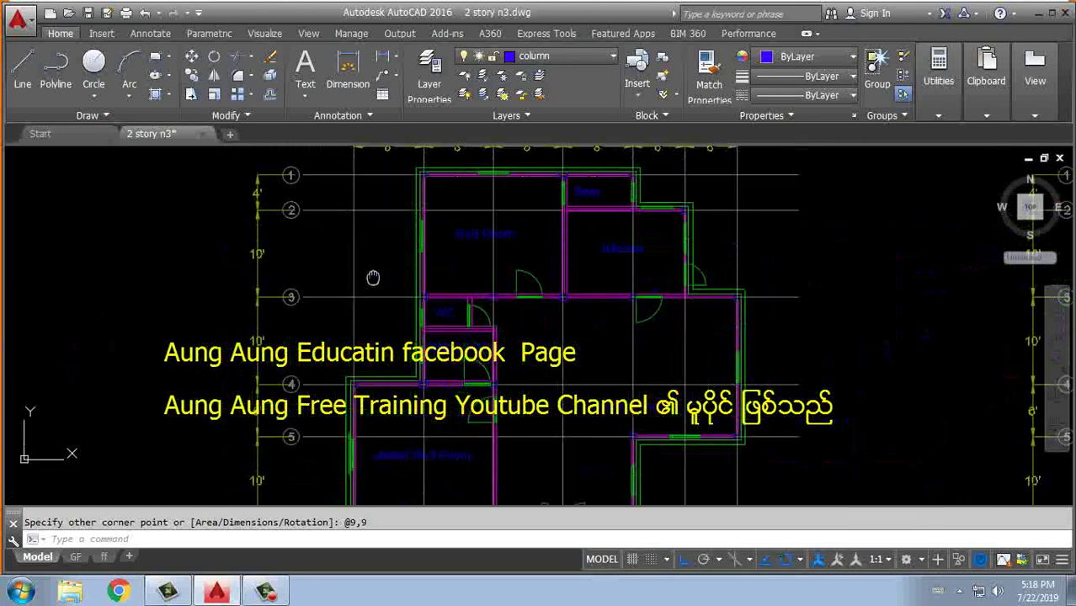
{"action": "scroll", "coordinate": [373, 272], "scroll_direction": "up", "scroll_amount": 1}
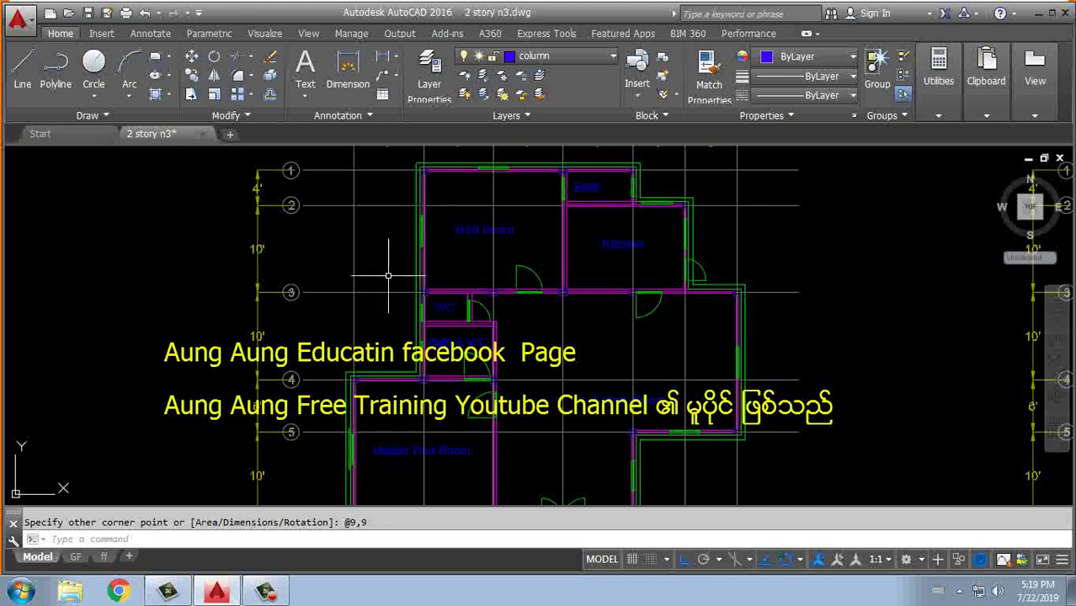
Step: Pan out to both plans, then zoom in on the blue 9x9 column square beside them
{"action": "middle_click_drag", "start_coordinate": [512, 353], "coordinate": [368, 345]}
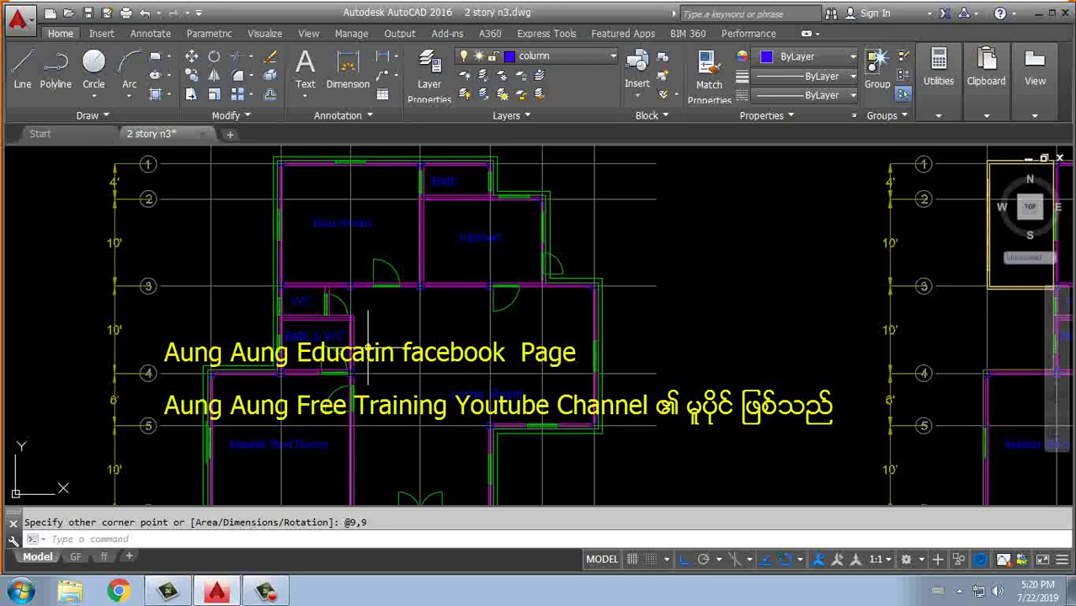
{"action": "scroll", "coordinate": [368, 345], "scroll_direction": "down", "scroll_amount": 2}
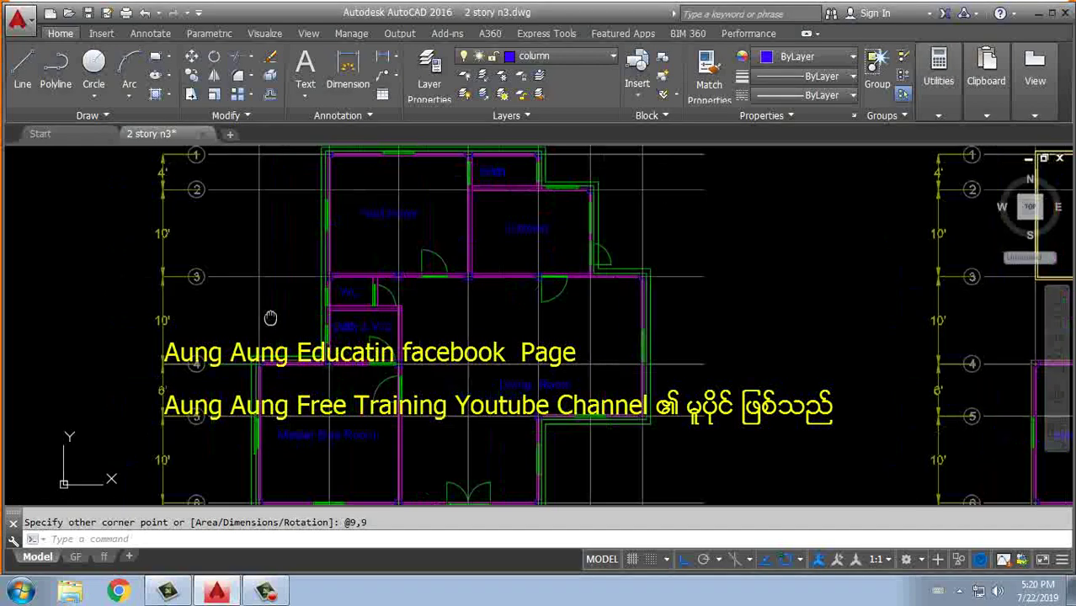
{"action": "scroll", "coordinate": [252, 343], "scroll_direction": "down", "scroll_amount": 3}
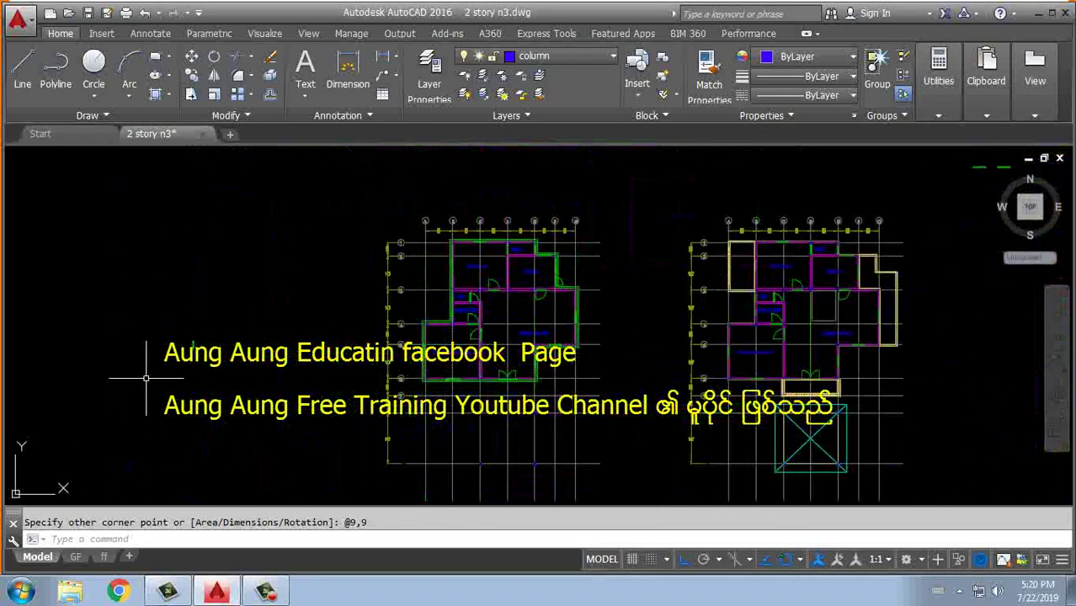
{"action": "middle_click_drag", "start_coordinate": [152, 354], "coordinate": [585, 354]}
{"action": "scroll", "coordinate": [106, 250], "scroll_direction": "up", "scroll_amount": 5}
{"action": "scroll", "coordinate": [219, 278], "scroll_direction": "up", "scroll_amount": 3}
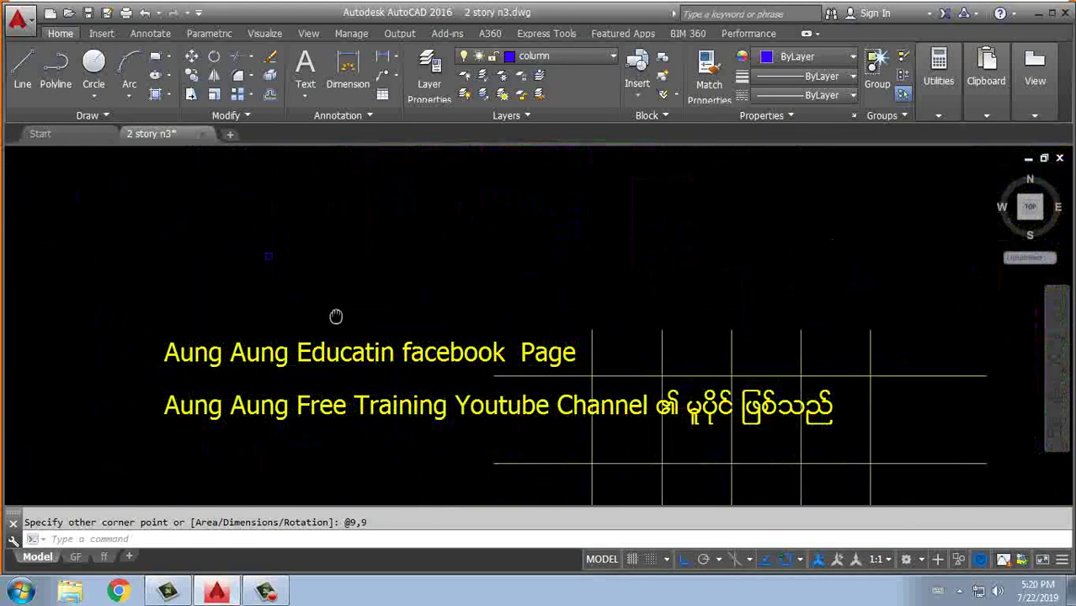
{"action": "scroll", "coordinate": [257, 260], "scroll_direction": "up", "scroll_amount": 3}
{"action": "scroll", "coordinate": [308, 260], "scroll_direction": "up", "scroll_amount": 2}
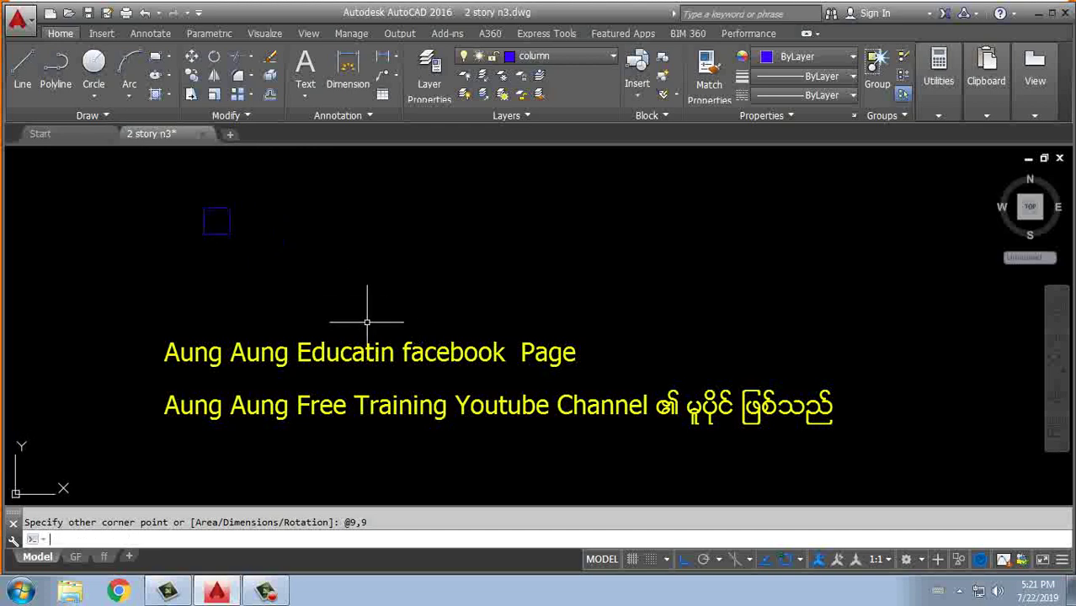
Step: Copy the column square from its centre point, then undo the misplaced copy and cancel
{"action": "type", "text": "co"}
{"action": "key", "text": "Return"}
{"action": "left_click", "coordinate": [310, 250]}
{"action": "left_click", "coordinate": [171, 176]}
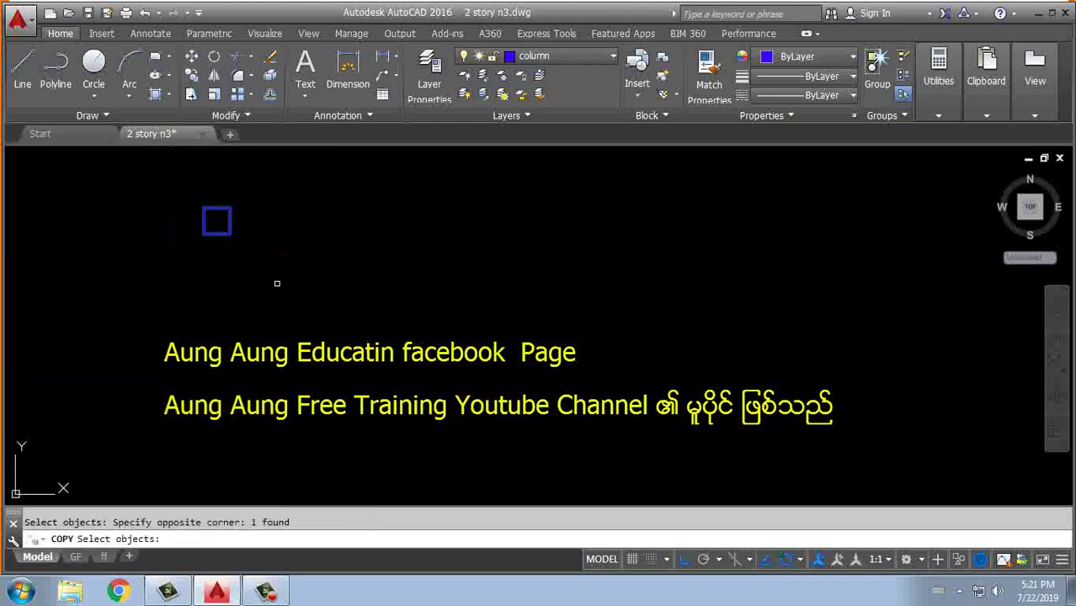
{"action": "key", "text": "Return"}
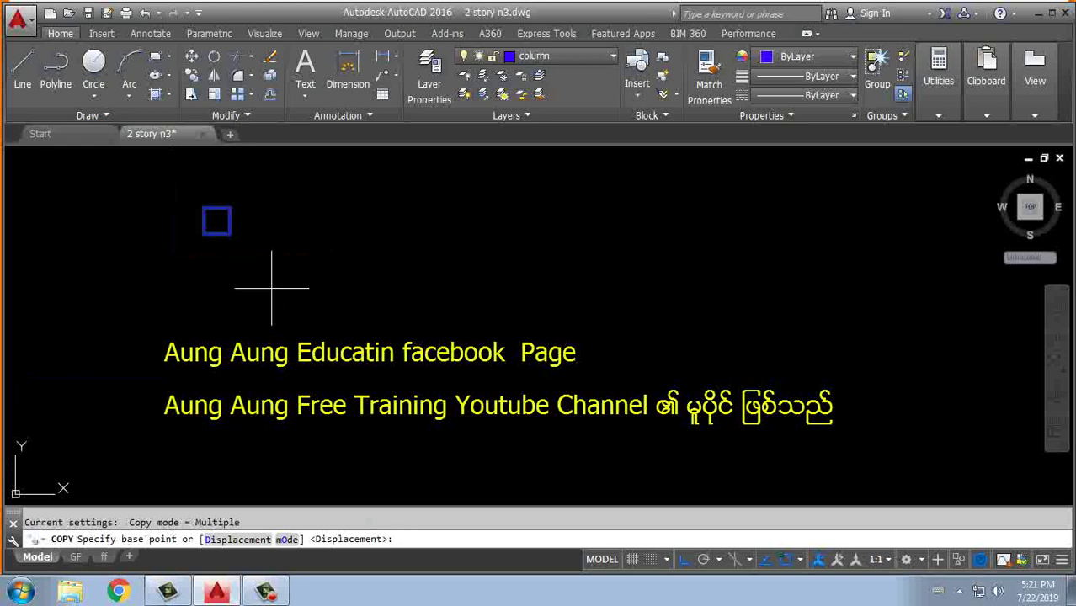
{"action": "right_click", "coordinate": [268, 216], "text": "shift"}
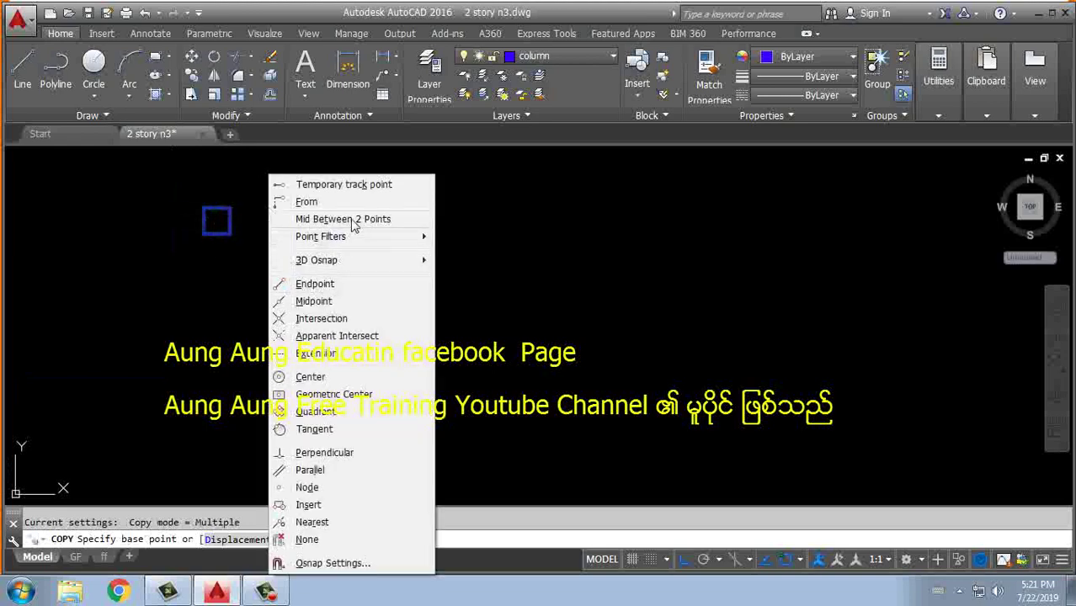
{"action": "left_click", "coordinate": [336, 219]}
{"action": "left_click", "coordinate": [213, 216]}
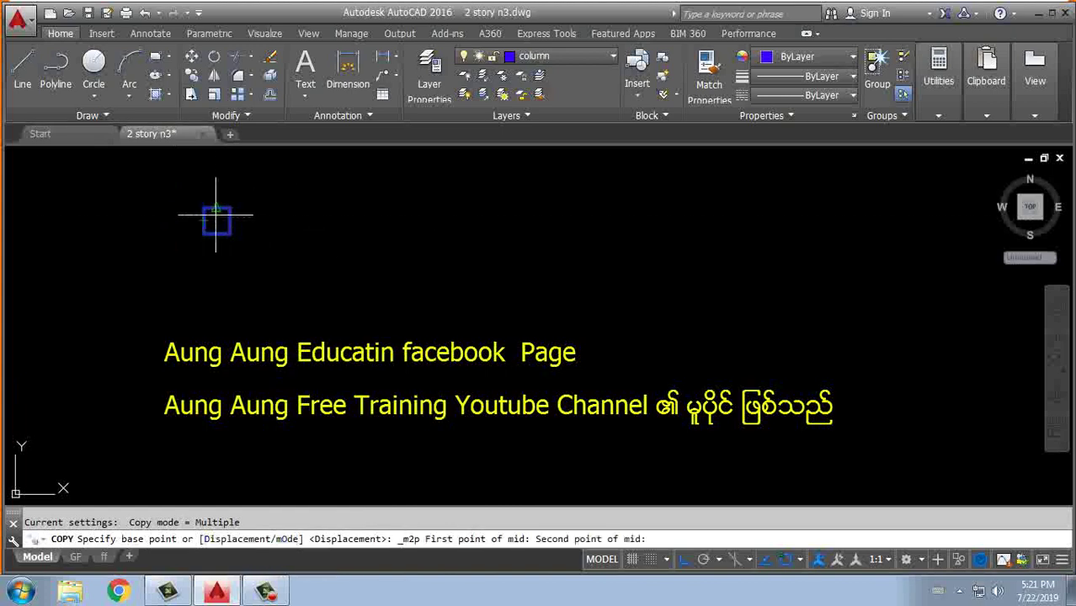
{"action": "left_click", "coordinate": [217, 211]}
{"action": "scroll", "coordinate": [444, 364], "scroll_direction": "down", "scroll_amount": 5}
{"action": "scroll", "coordinate": [505, 320], "scroll_direction": "up", "scroll_amount": 3}
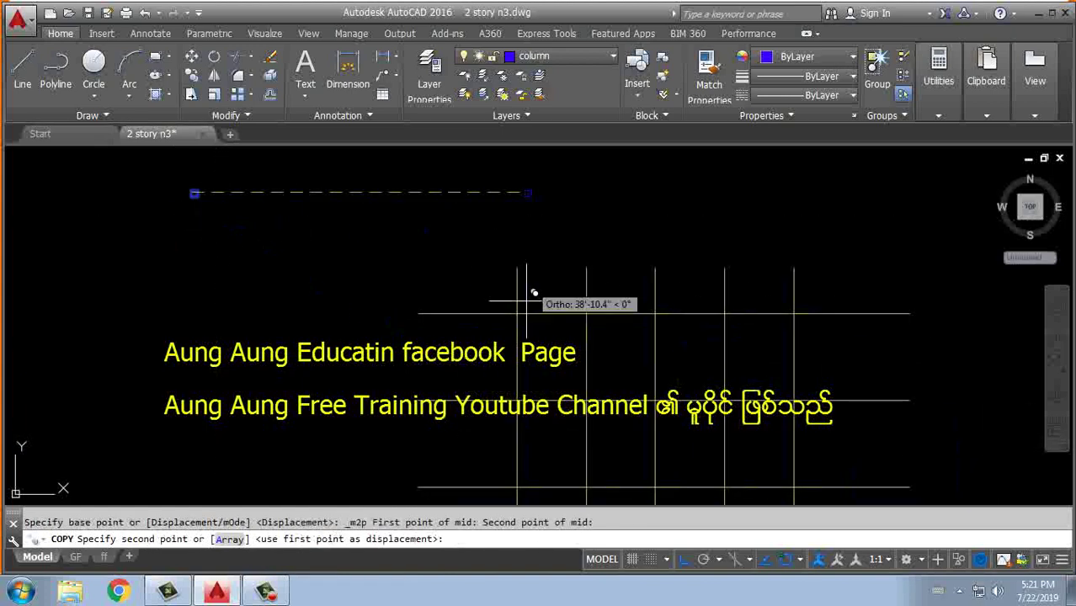
{"action": "scroll", "coordinate": [529, 300], "scroll_direction": "up", "scroll_amount": 2}
{"action": "left_click", "coordinate": [532, 249]}
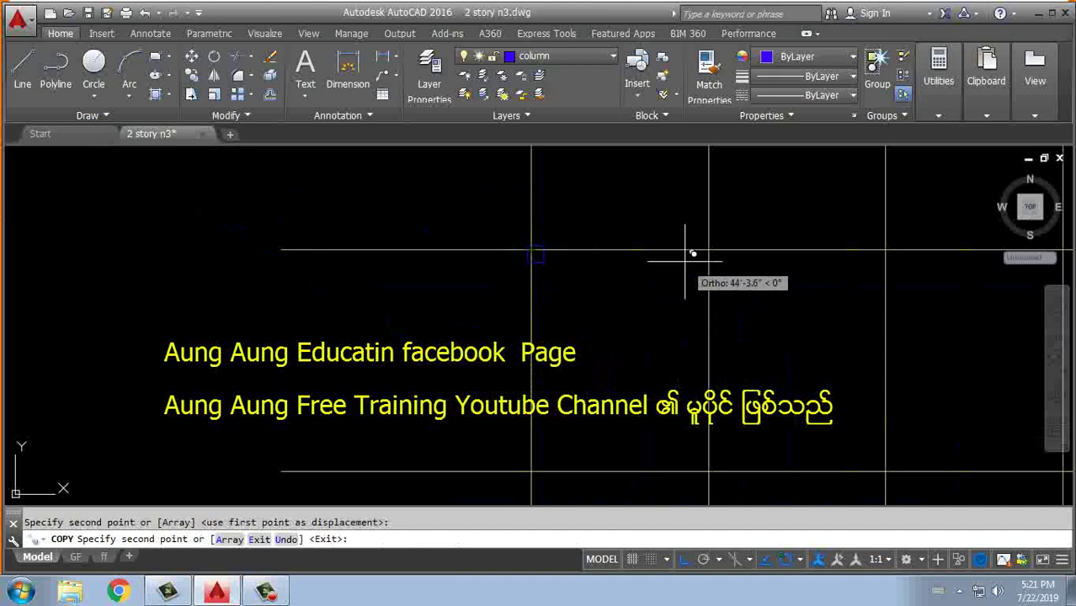
{"action": "key", "text": "ctrl+z"}
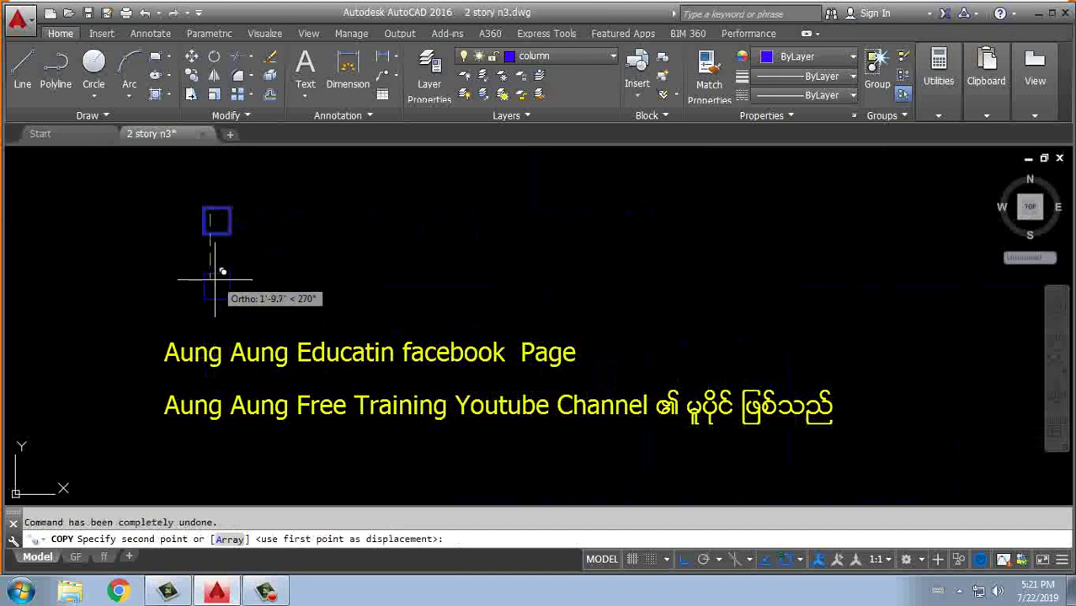
{"action": "key", "text": "Escape"}
Step: Copy the column square, based at its centre, onto three grid intersections
{"action": "type", "text": "o"}
{"action": "key", "text": "Return"}
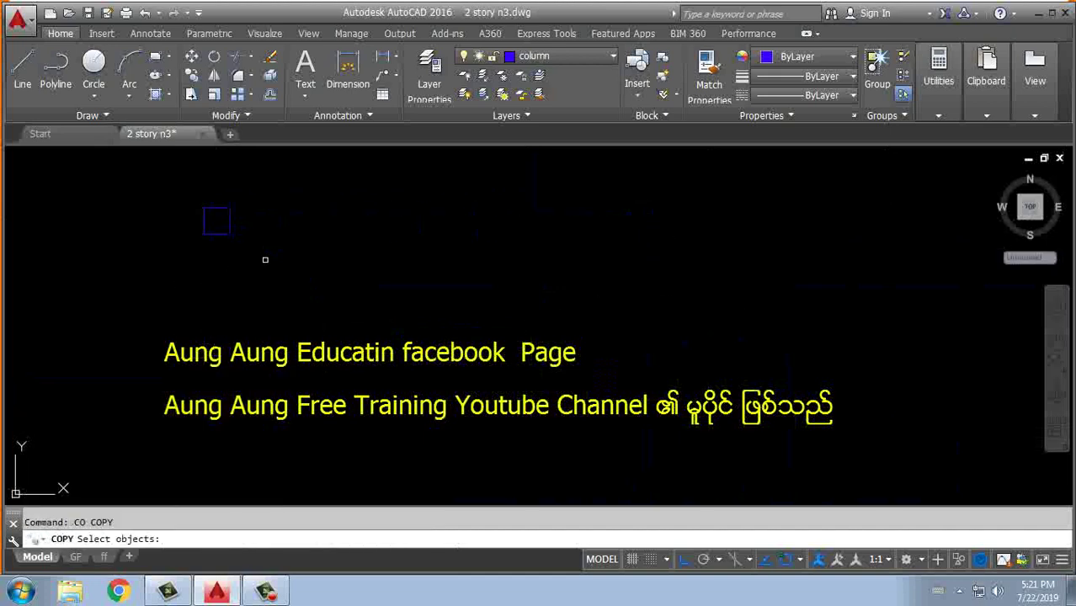
{"action": "left_click", "coordinate": [264, 256]}
{"action": "left_click", "coordinate": [180, 183]}
{"action": "key", "text": "Return"}
{"action": "right_click", "coordinate": [279, 212], "text": "shift"}
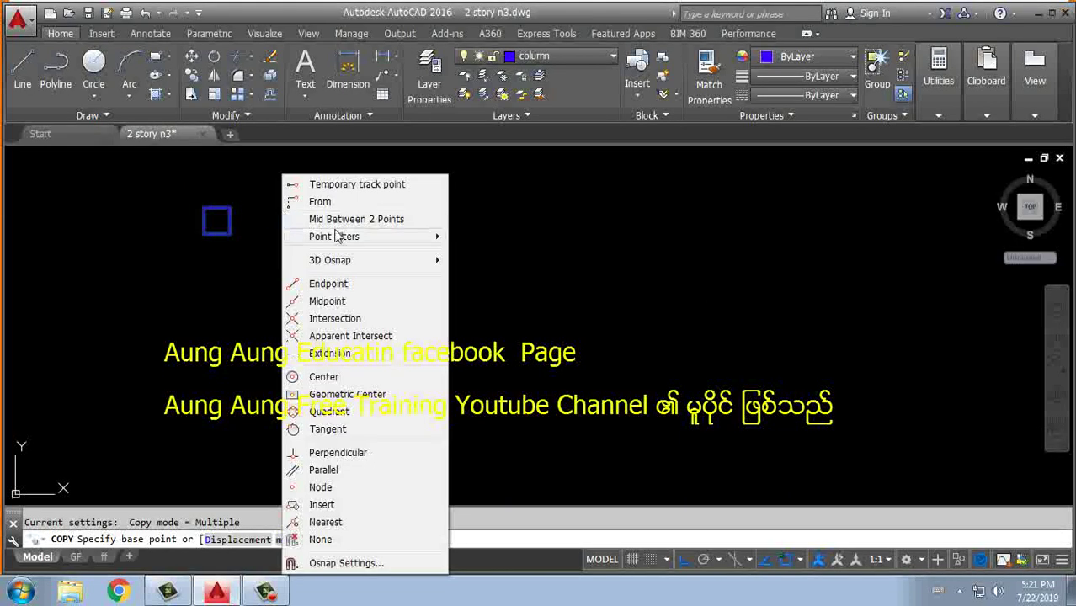
{"action": "left_click", "coordinate": [345, 210]}
{"action": "left_click", "coordinate": [203, 235]}
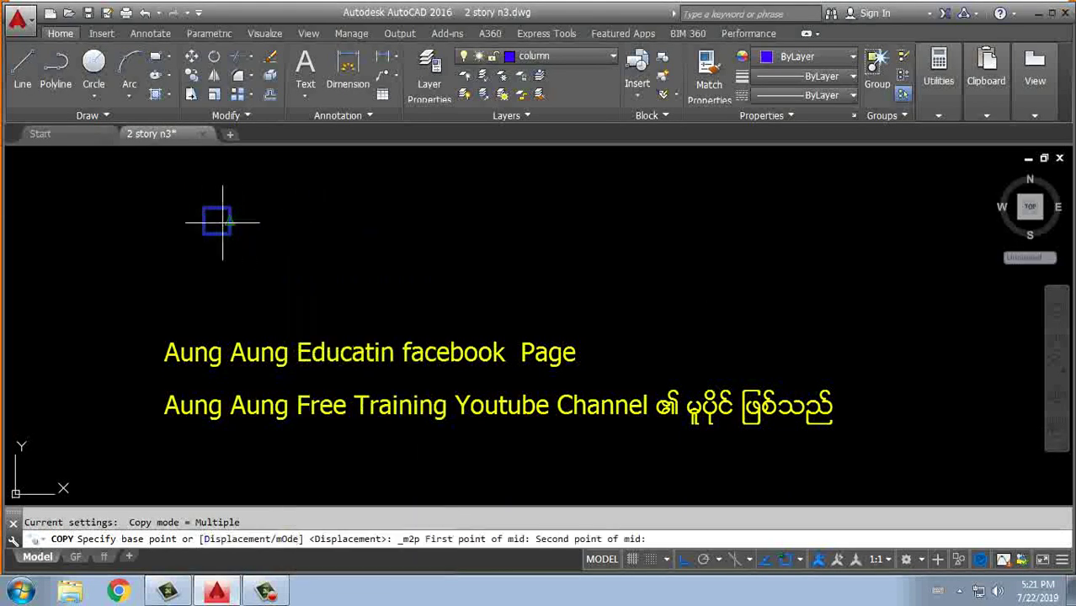
{"action": "left_click", "coordinate": [231, 207]}
{"action": "scroll", "coordinate": [278, 395], "scroll_direction": "down", "scroll_amount": 2}
{"action": "middle_click_drag", "start_coordinate": [730, 320], "coordinate": [505, 336]}
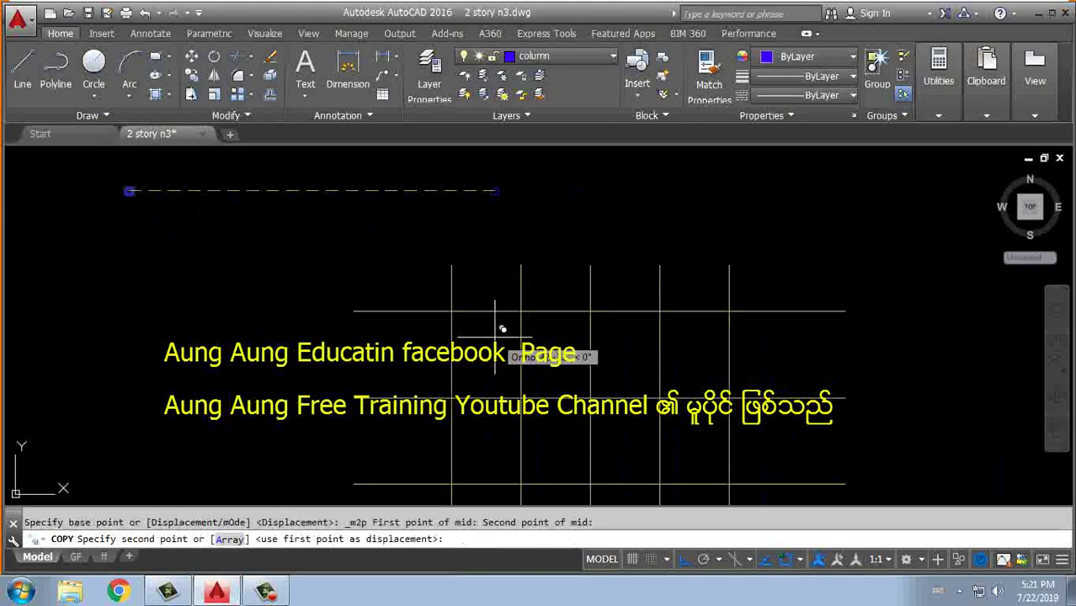
{"action": "scroll", "coordinate": [421, 432], "scroll_direction": "up", "scroll_amount": 2}
{"action": "left_click", "coordinate": [425, 434]}
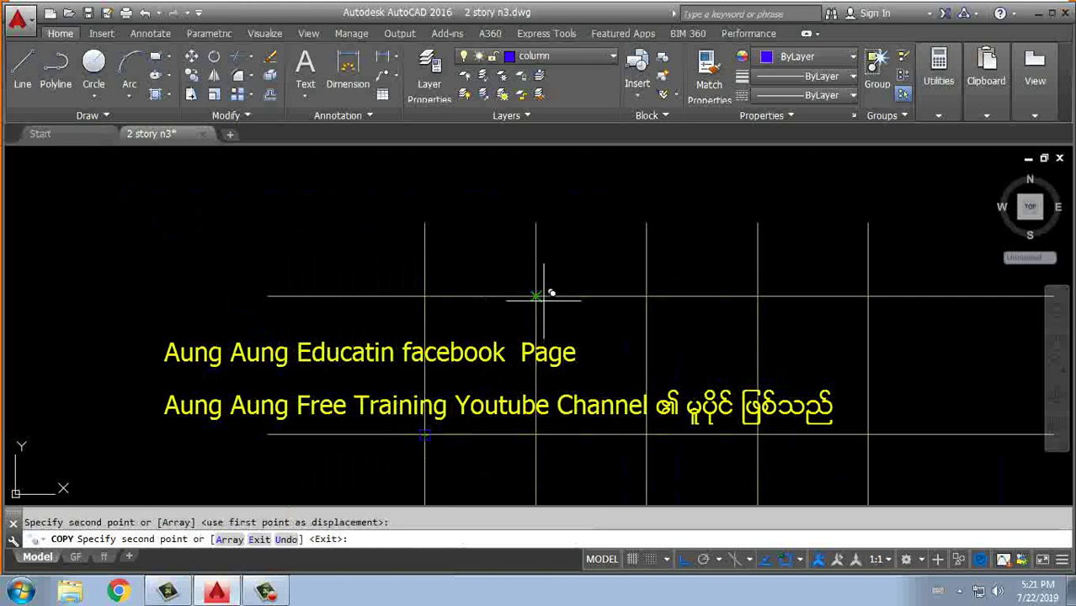
{"action": "left_click", "coordinate": [646, 295]}
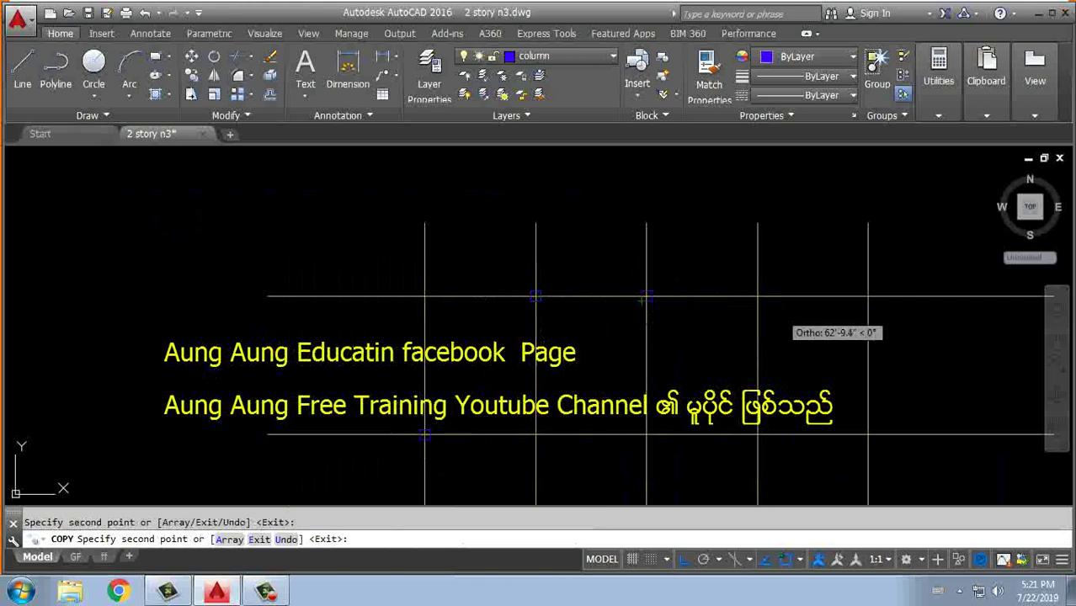
{"action": "left_click", "coordinate": [758, 434]}
Step: Finish copying the columns and zoom out to view both floor plans
{"action": "key", "text": "Return"}
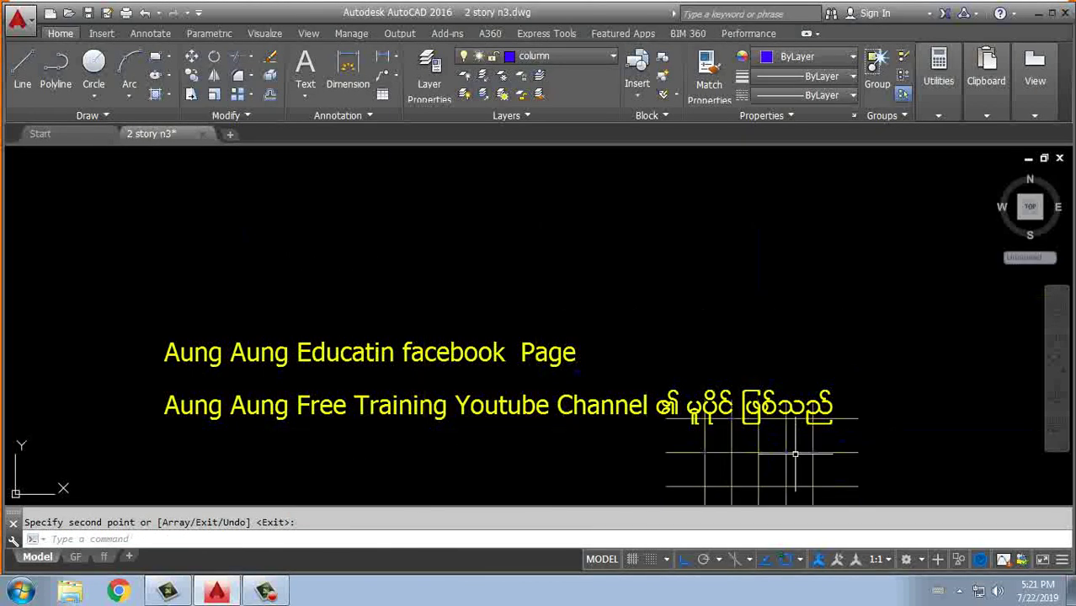
{"action": "scroll", "coordinate": [869, 429], "scroll_direction": "down", "scroll_amount": 5}
{"action": "middle_click_drag", "start_coordinate": [534, 300], "coordinate": [381, 301]}
{"action": "scroll", "coordinate": [380, 301], "scroll_direction": "up", "scroll_amount": 5}
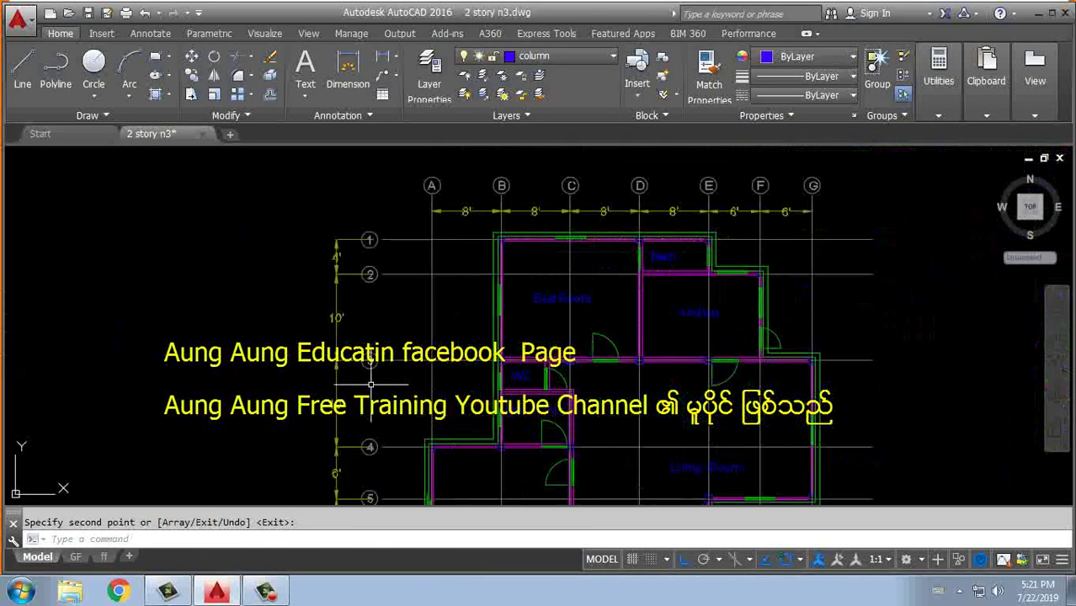
{"action": "scroll", "coordinate": [697, 324], "scroll_direction": "down", "scroll_amount": 5}
{"action": "scroll", "coordinate": [653, 279], "scroll_direction": "up", "scroll_amount": 2}
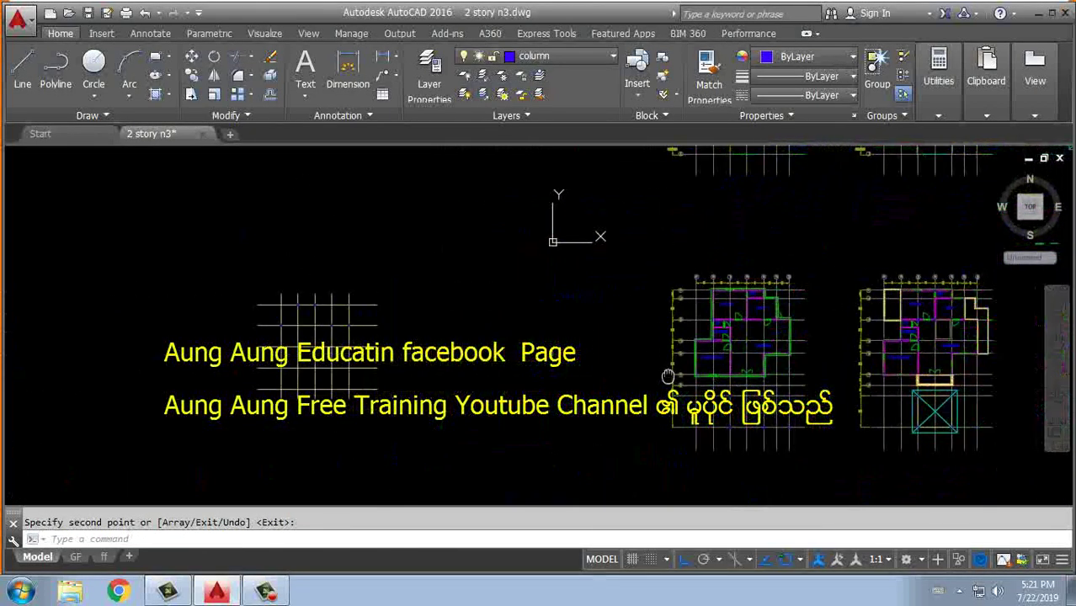
{"action": "scroll", "coordinate": [653, 279], "scroll_direction": "up", "scroll_amount": 2}
{"action": "scroll", "coordinate": [653, 279], "scroll_direction": "up", "scroll_amount": 2}
{"action": "scroll", "coordinate": [655, 380], "scroll_direction": "down", "scroll_amount": 1}
{"action": "scroll", "coordinate": [655, 380], "scroll_direction": "down", "scroll_amount": 1}
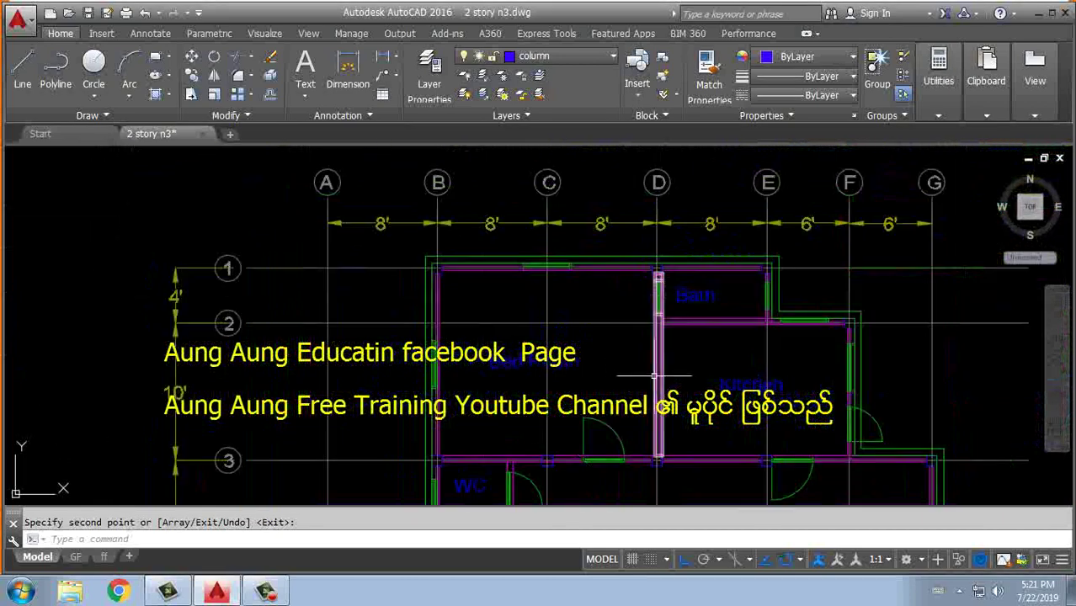
{"action": "mouse_move", "coordinate": [657, 380]}
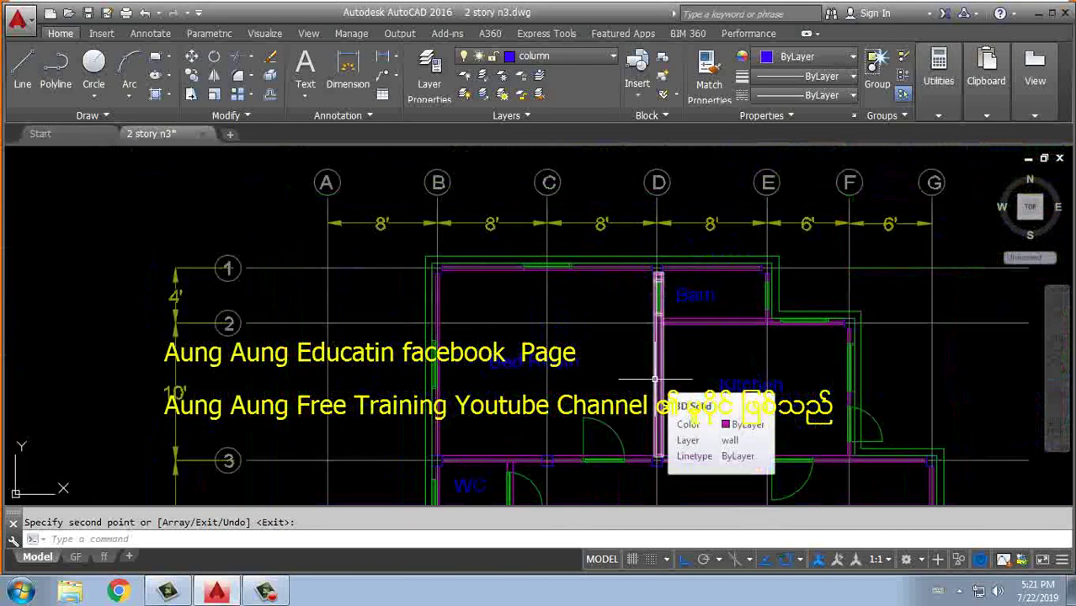
Step: Run LAYISO, picking a column and a grid line to keep only their layers
{"action": "type", "text": "layiso"}
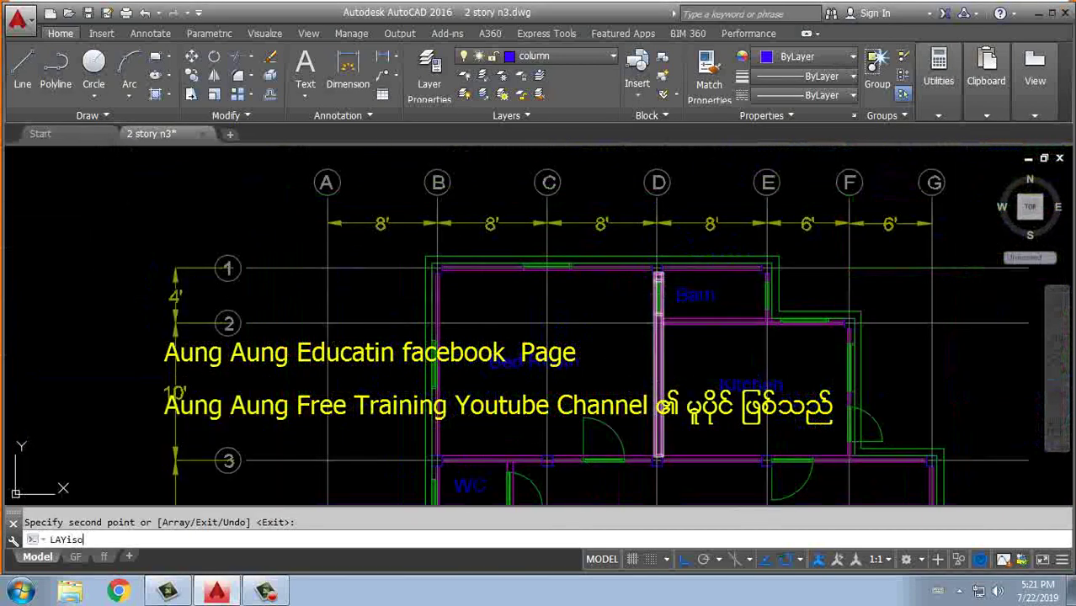
{"action": "key", "text": "Return"}
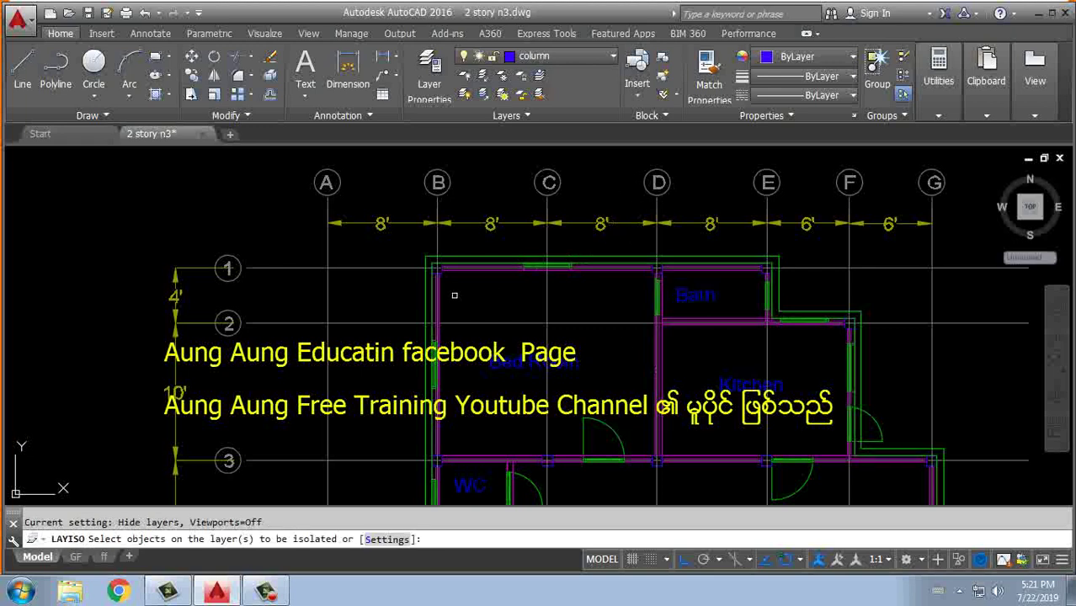
{"action": "scroll", "coordinate": [441, 275], "scroll_direction": "up", "scroll_amount": 3}
{"action": "left_click", "coordinate": [440, 261]}
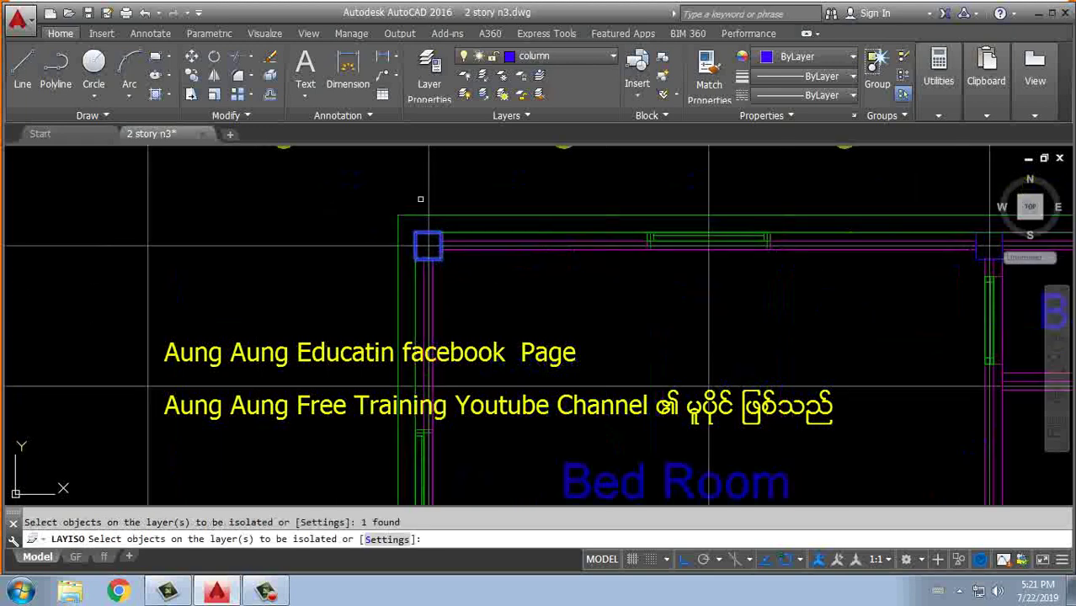
{"action": "left_click", "coordinate": [427, 194]}
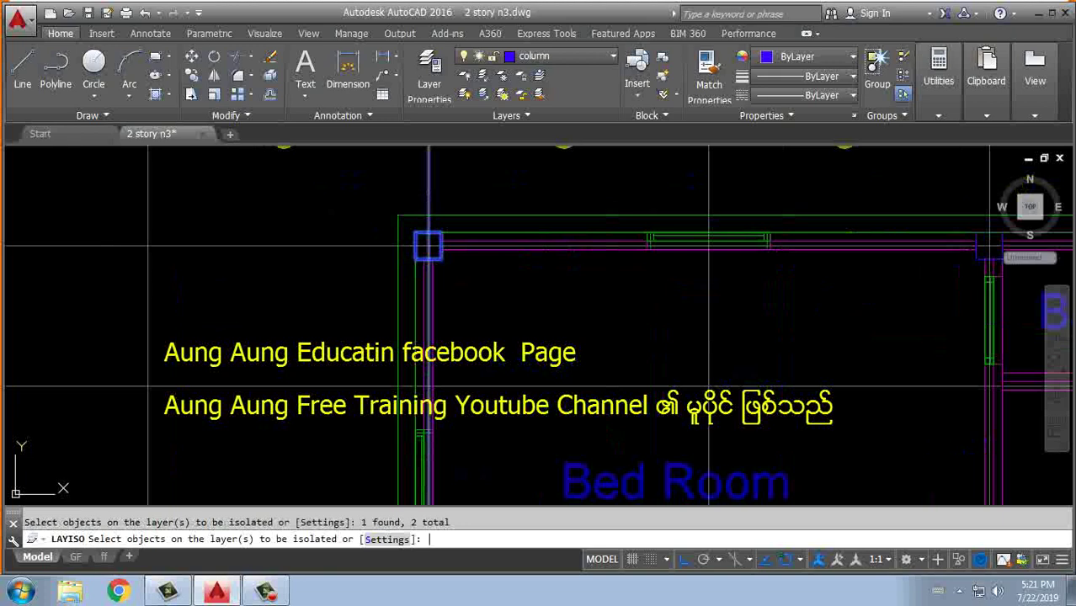
{"action": "key", "text": "Return"}
{"action": "scroll", "coordinate": [429, 193], "scroll_direction": "down", "scroll_amount": 3}
{"action": "scroll", "coordinate": [452, 238], "scroll_direction": "down", "scroll_amount": 2}
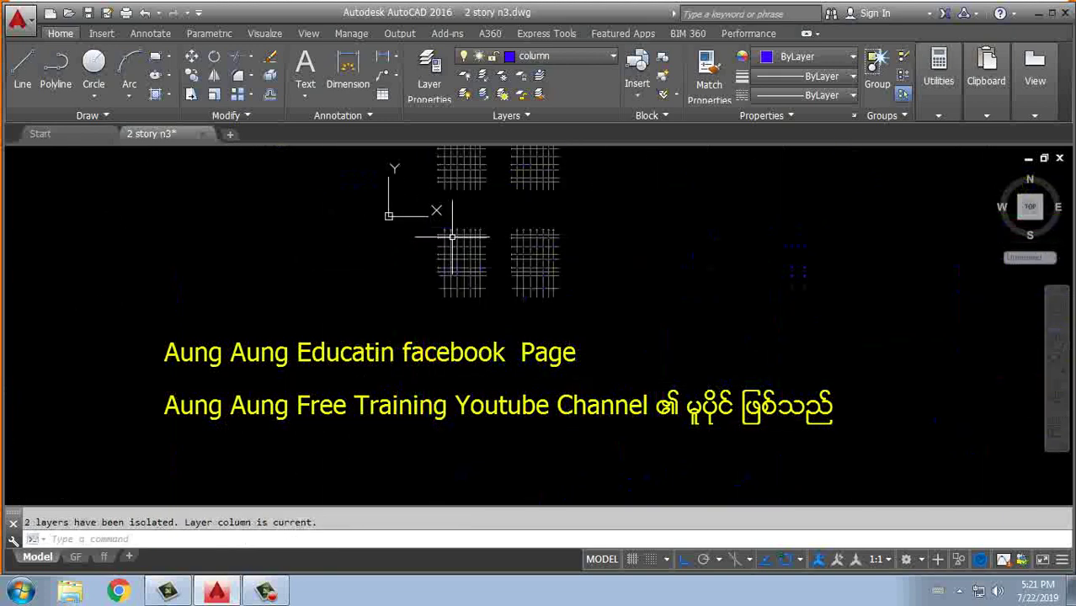
{"action": "scroll", "coordinate": [446, 234], "scroll_direction": "up", "scroll_amount": 3}
{"action": "scroll", "coordinate": [446, 234], "scroll_direction": "up", "scroll_amount": 2}
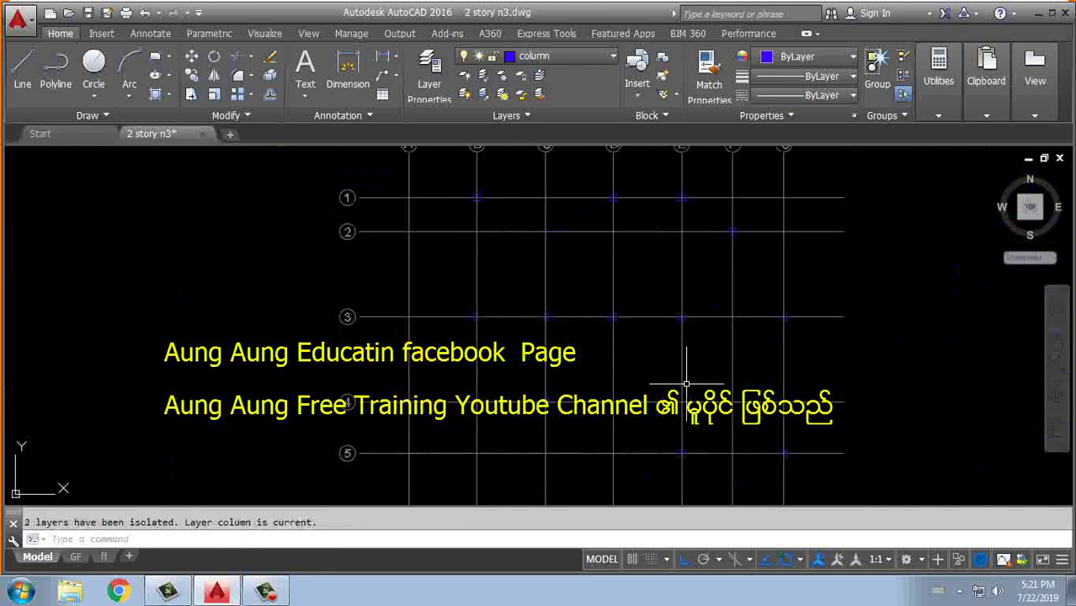
{"action": "scroll", "coordinate": [716, 362], "scroll_direction": "down", "scroll_amount": 3}
{"action": "scroll", "coordinate": [752, 343], "scroll_direction": "down", "scroll_amount": 3}
{"action": "scroll", "coordinate": [791, 329], "scroll_direction": "up", "scroll_amount": 4}
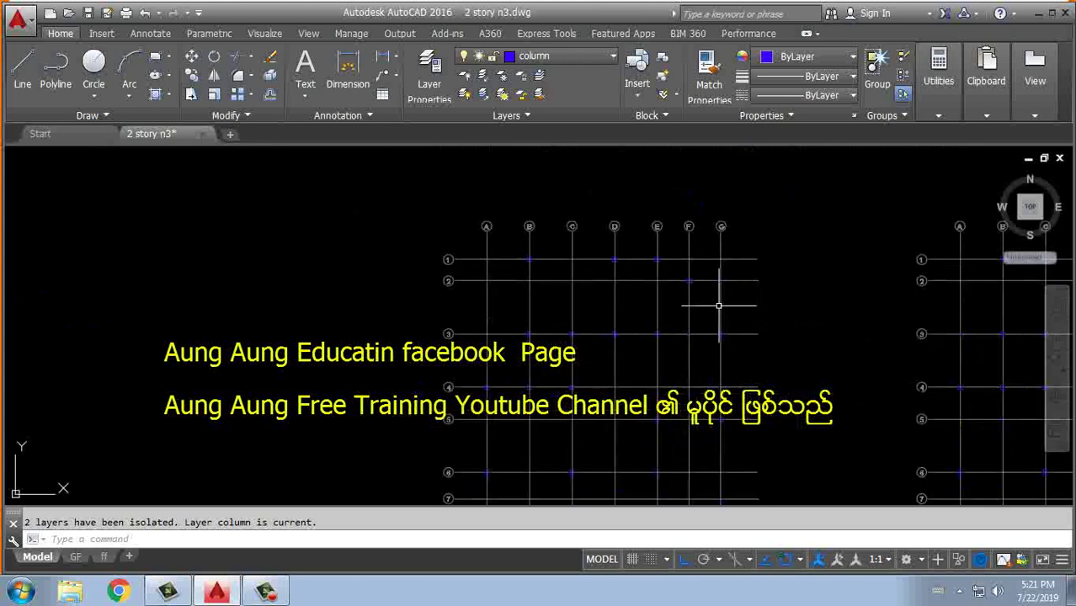
{"action": "left_click", "coordinate": [585, 59]}
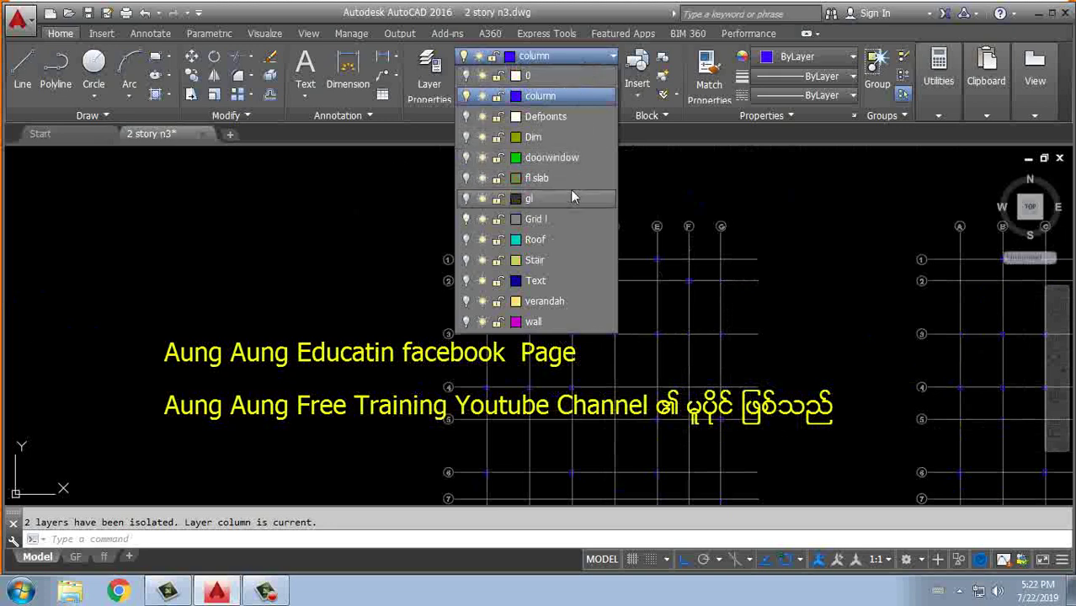
{"action": "left_click", "coordinate": [661, 160]}
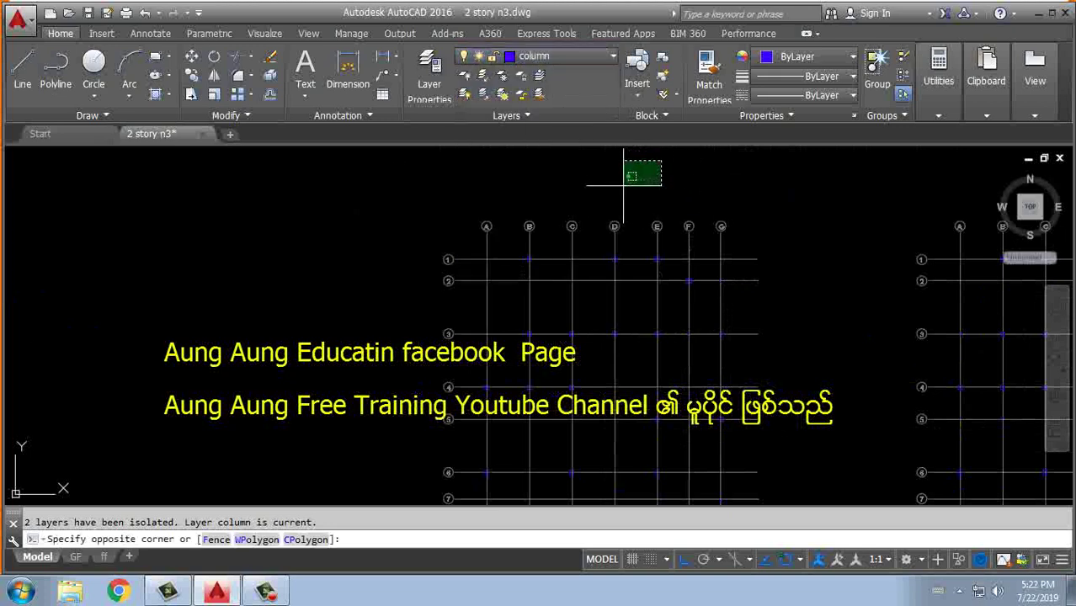
{"action": "left_click", "coordinate": [589, 182]}
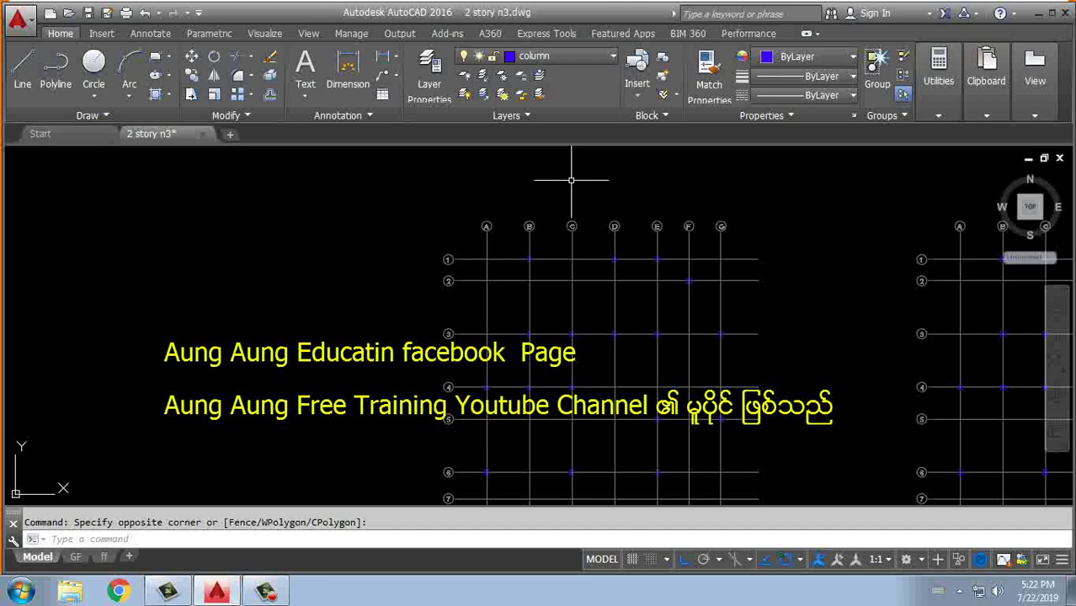
{"action": "mouse_move", "coordinate": [730, 297]}
{"action": "middle_mouse_down"}
{"action": "mouse_move", "coordinate": [687, 271]}
{"action": "mouse_move", "coordinate": [629, 353]}
{"action": "middle_mouse_up"}
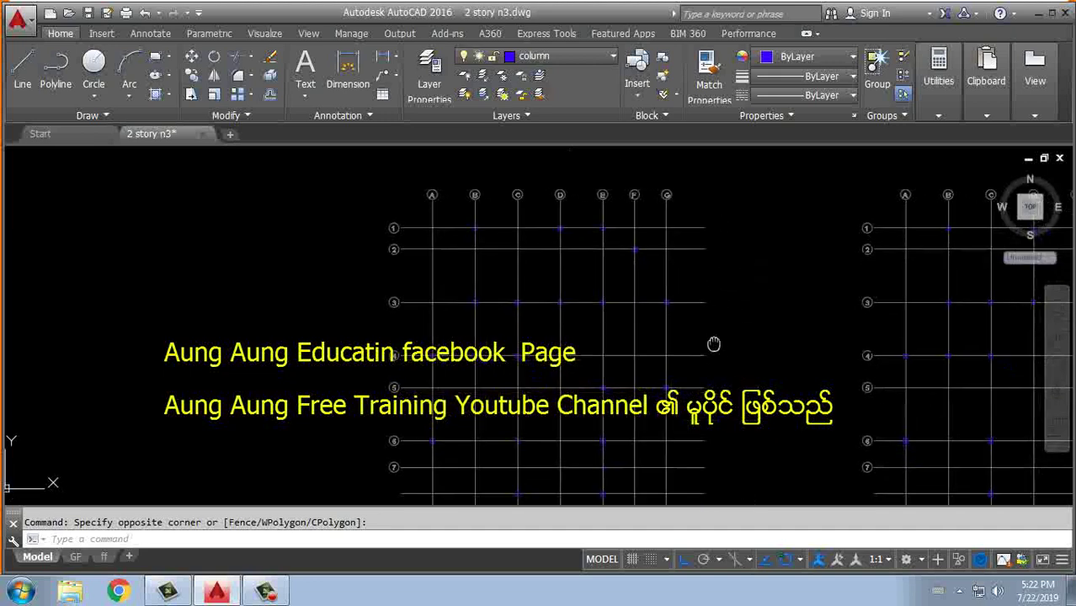
{"action": "scroll", "coordinate": [629, 353], "scroll_direction": "down", "scroll_amount": 8}
{"action": "middle_click_drag", "start_coordinate": [848, 338], "coordinate": [743, 300]}
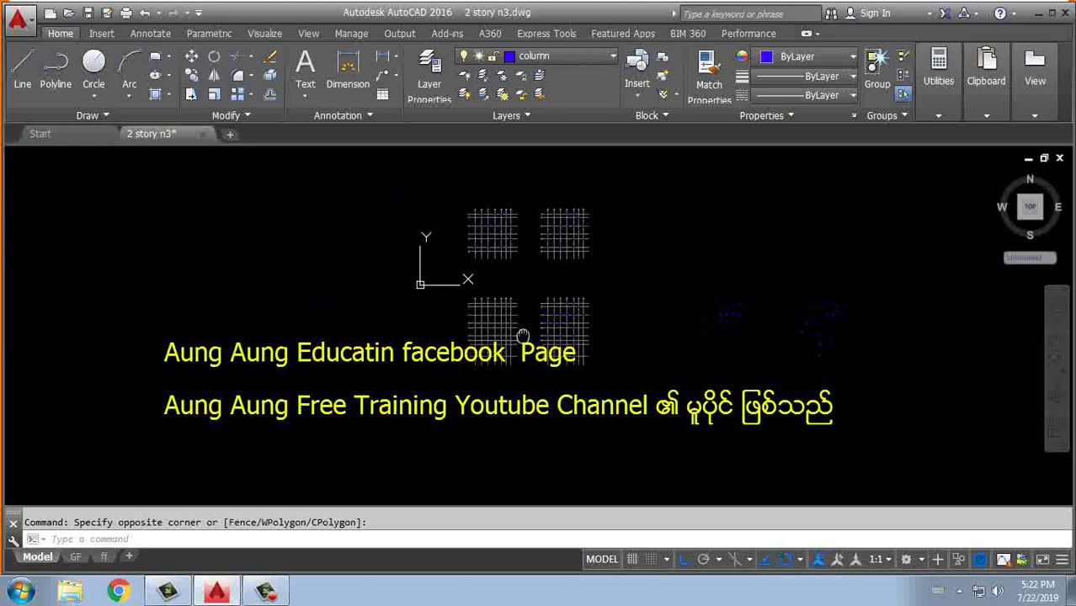
{"action": "scroll", "coordinate": [494, 303], "scroll_direction": "up", "scroll_amount": 5}
{"action": "scroll", "coordinate": [505, 253], "scroll_direction": "up", "scroll_amount": 5}
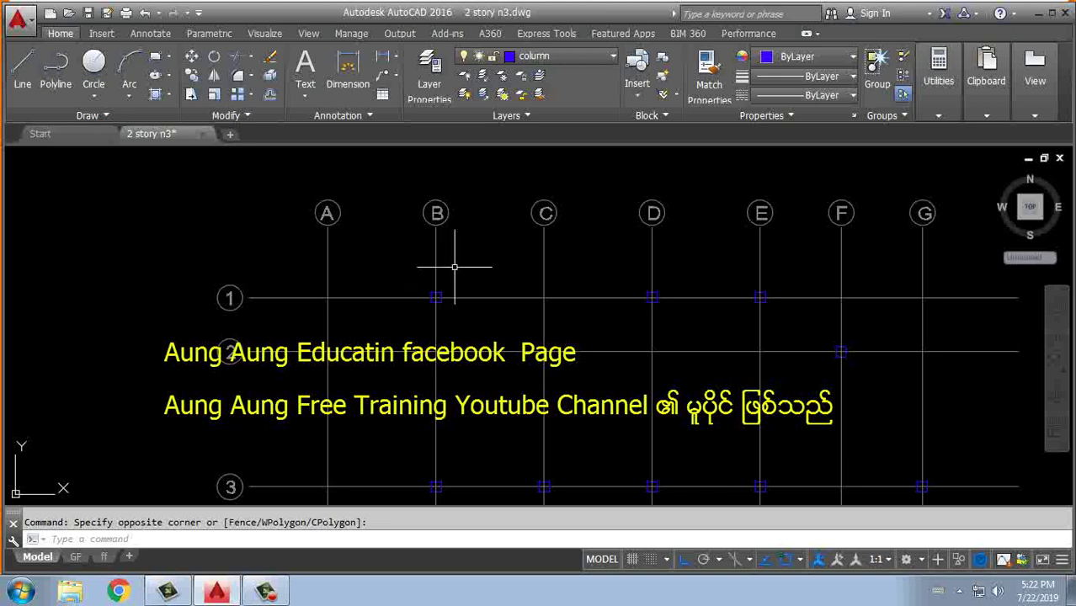
{"action": "middle_click_drag", "start_coordinate": [456, 276], "coordinate": [577, 264]}
{"action": "middle_click_drag", "start_coordinate": [493, 312], "coordinate": [543, 345]}
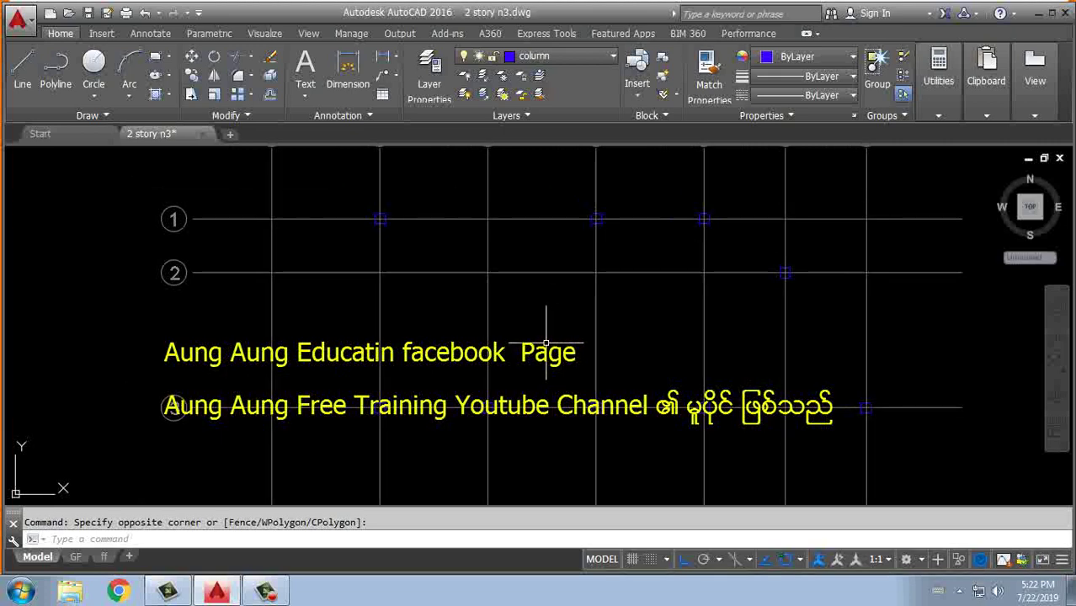
{"action": "scroll", "coordinate": [547, 345], "scroll_direction": "down", "scroll_amount": 3}
{"action": "scroll", "coordinate": [674, 375], "scroll_direction": "down", "scroll_amount": 1}
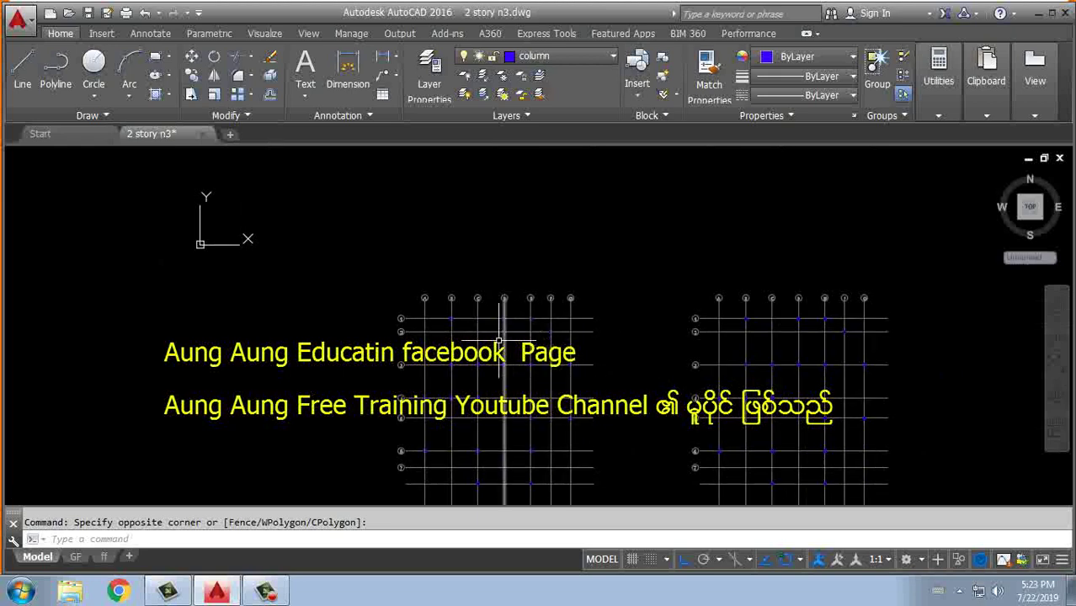
{"action": "middle_click_drag", "start_coordinate": [448, 359], "coordinate": [507, 304]}
{"action": "scroll", "coordinate": [507, 304], "scroll_direction": "up", "scroll_amount": 5}
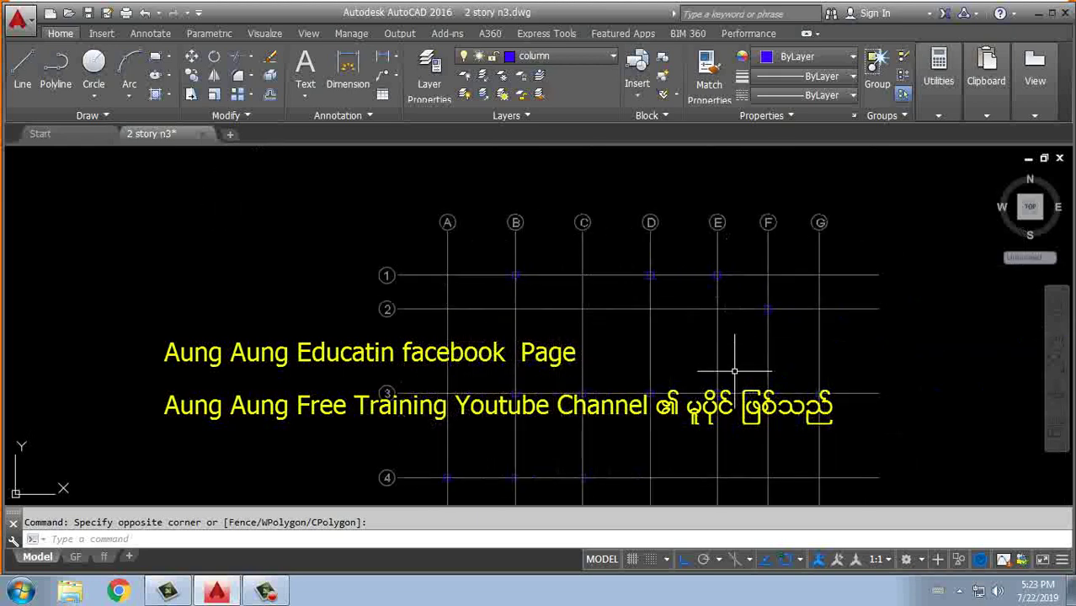
{"action": "middle_click_drag", "start_coordinate": [721, 337], "coordinate": [619, 313]}
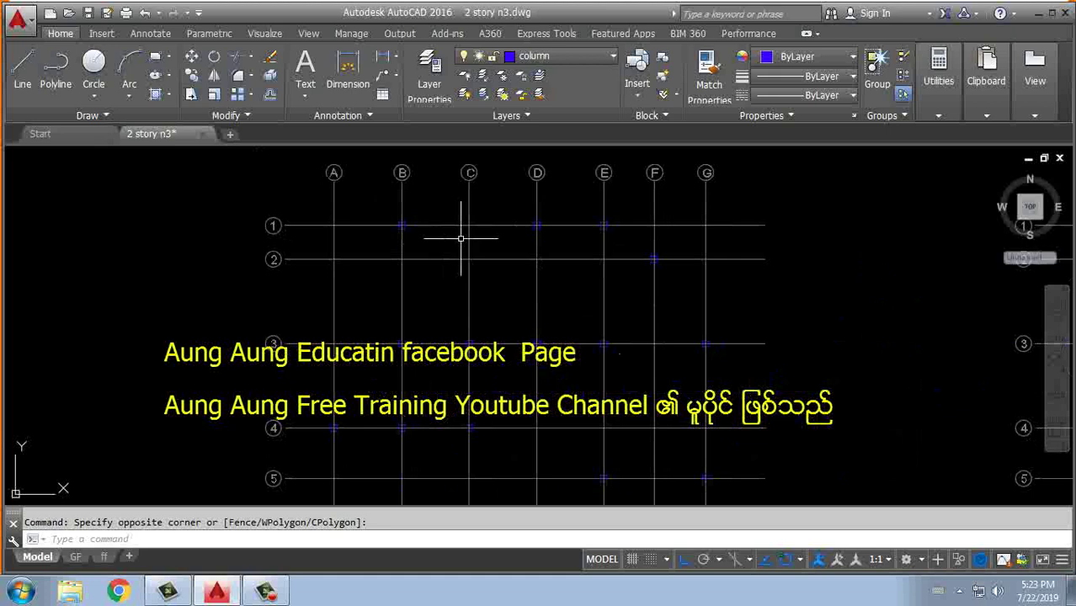
{"action": "middle_click_drag", "start_coordinate": [269, 308], "coordinate": [620, 271]}
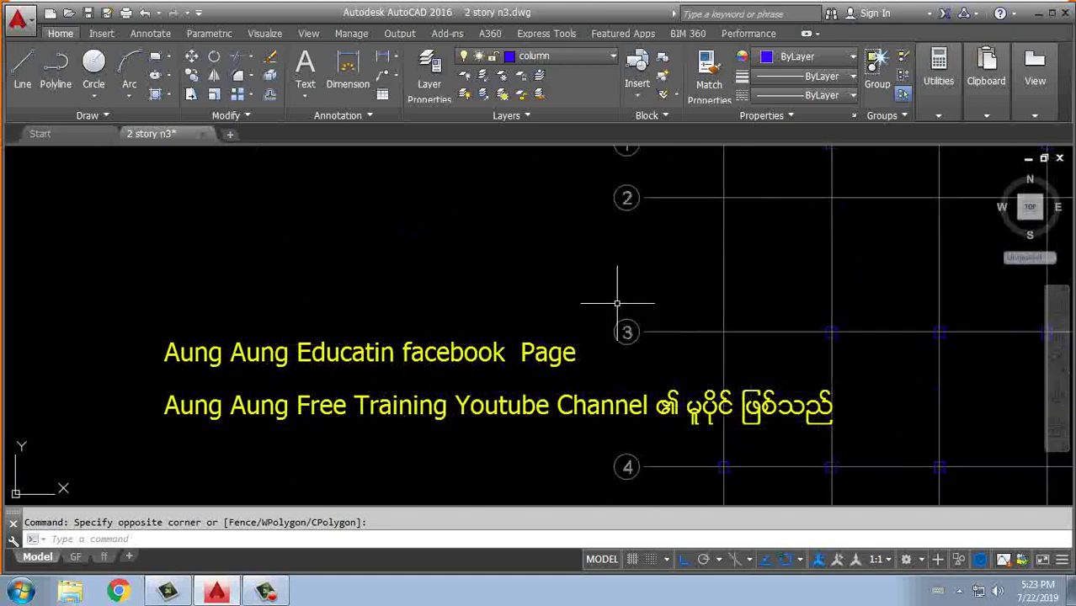
{"action": "scroll", "coordinate": [620, 271], "scroll_direction": "down", "scroll_amount": 3}
{"action": "middle_click_drag", "start_coordinate": [164, 331], "coordinate": [616, 286]}
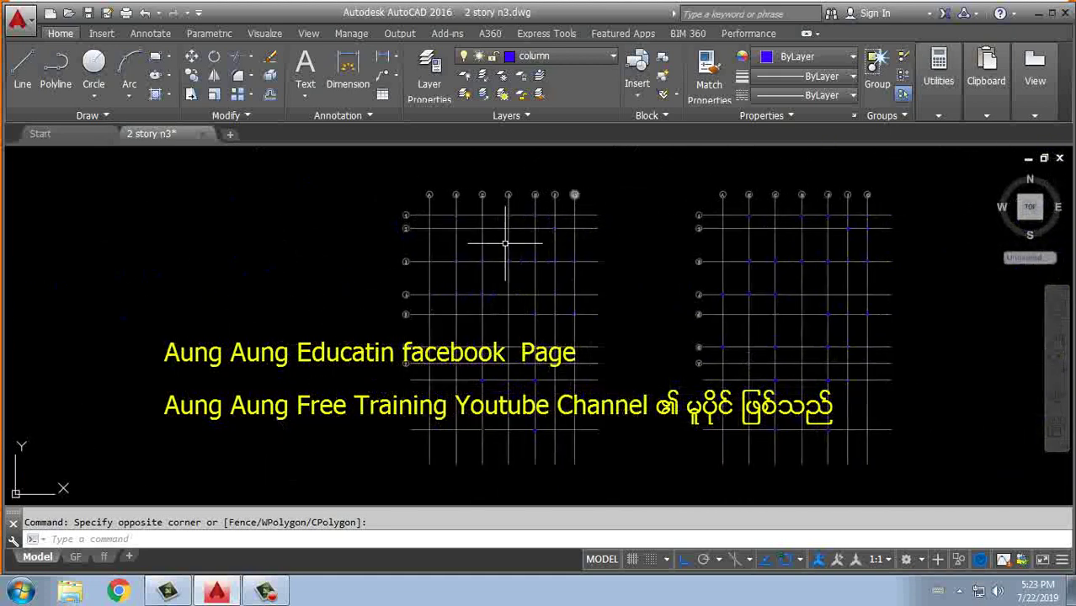
{"action": "scroll", "coordinate": [505, 241], "scroll_direction": "up", "scroll_amount": 3}
{"action": "middle_click_drag", "start_coordinate": [432, 197], "coordinate": [429, 252]}
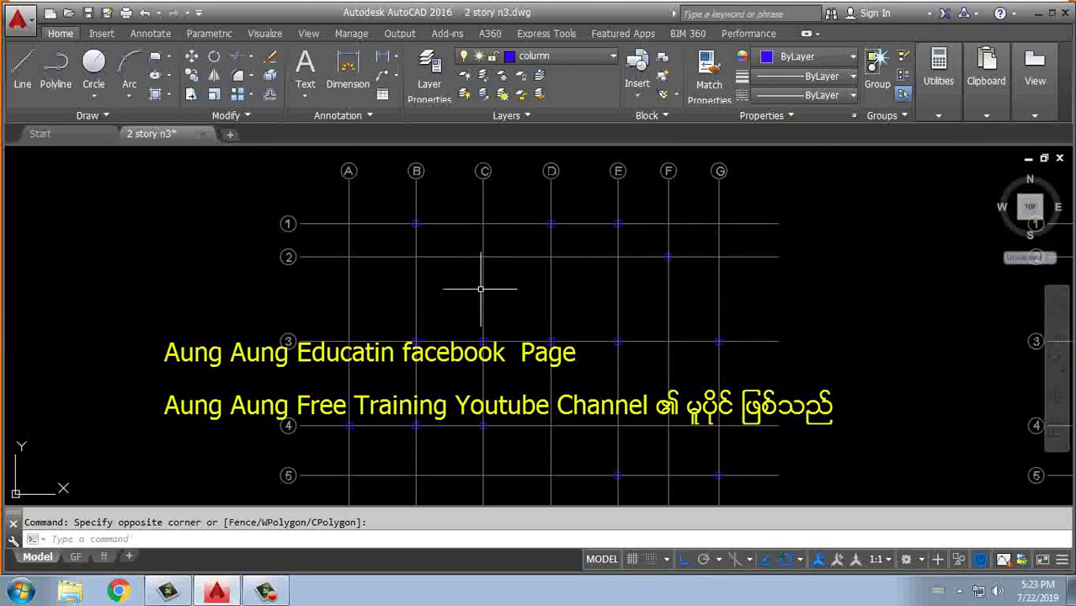
Step: Dismiss the prompt for turning off the current column layer, then run LAYON for all layers
{"action": "left_click", "coordinate": [576, 58]}
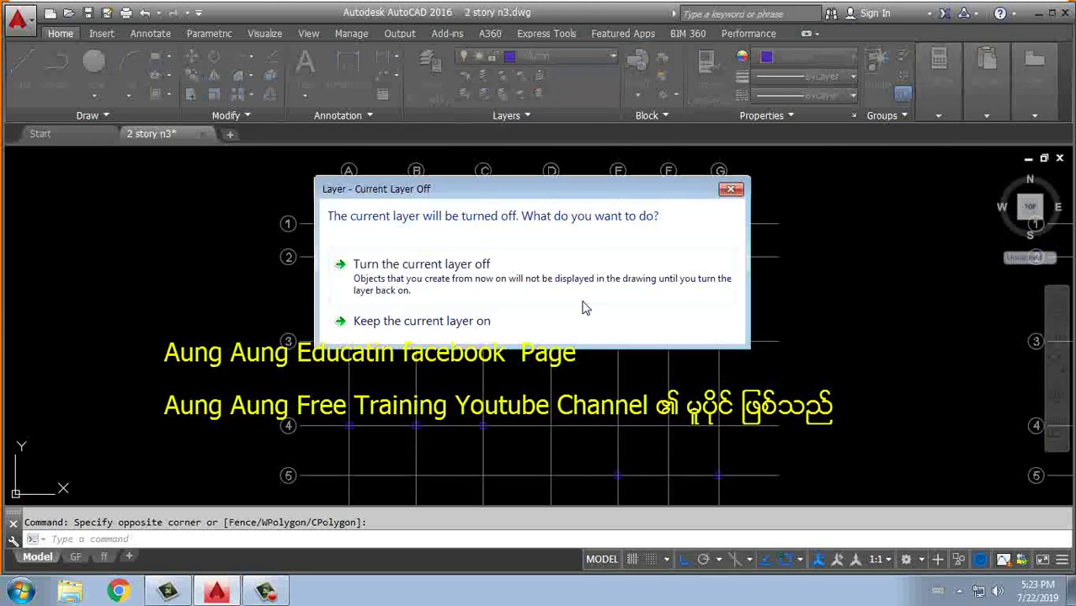
{"action": "left_click", "coordinate": [464, 95]}
{"action": "left_click", "coordinate": [731, 189]}
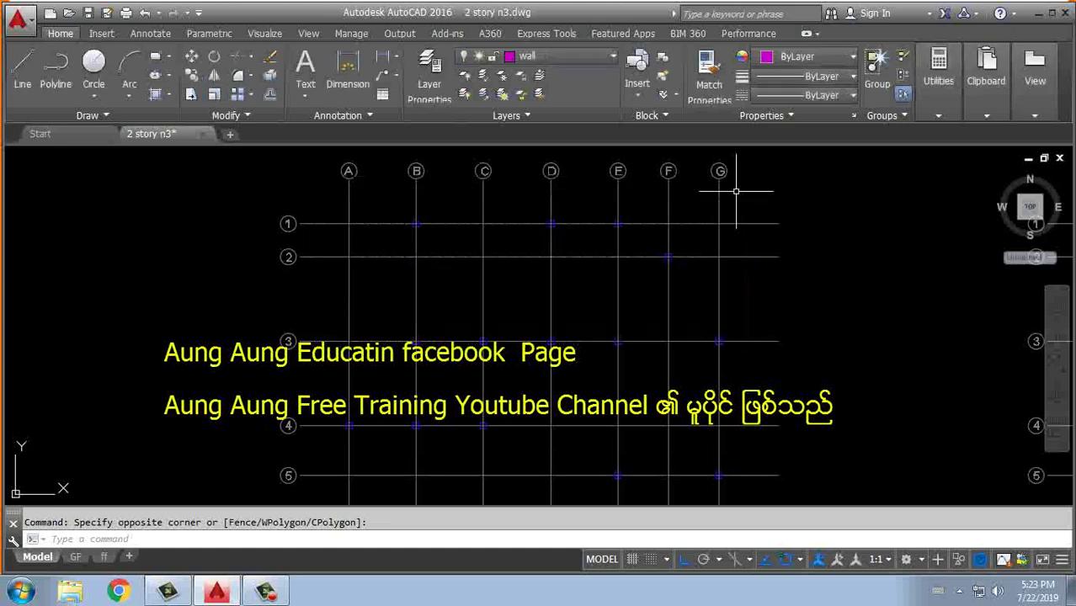
{"action": "left_click", "coordinate": [547, 539]}
{"action": "type", "text": "laon"}
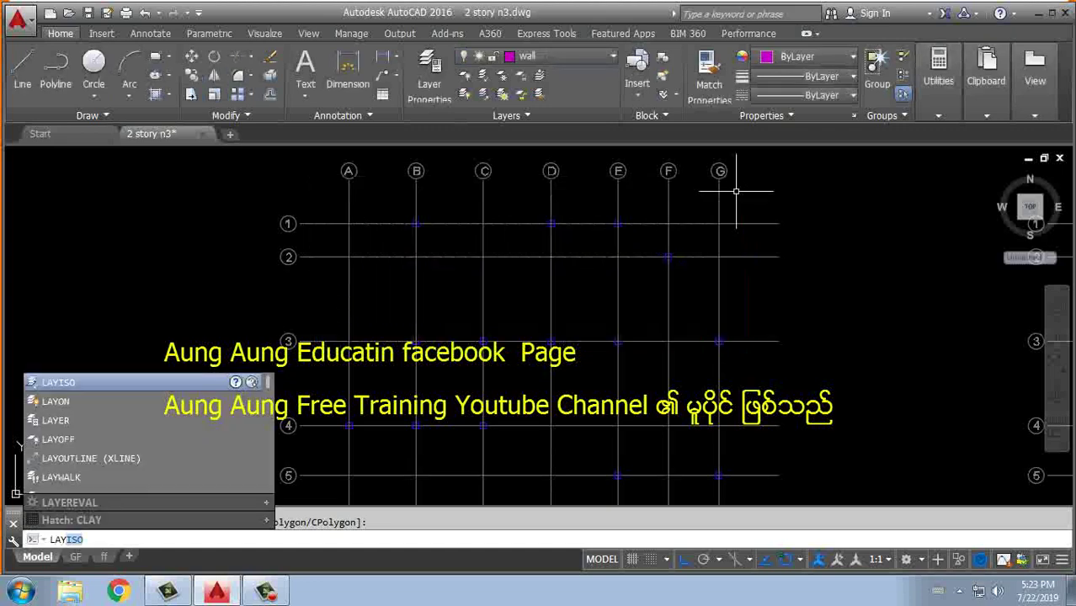
{"action": "key", "text": "Return"}
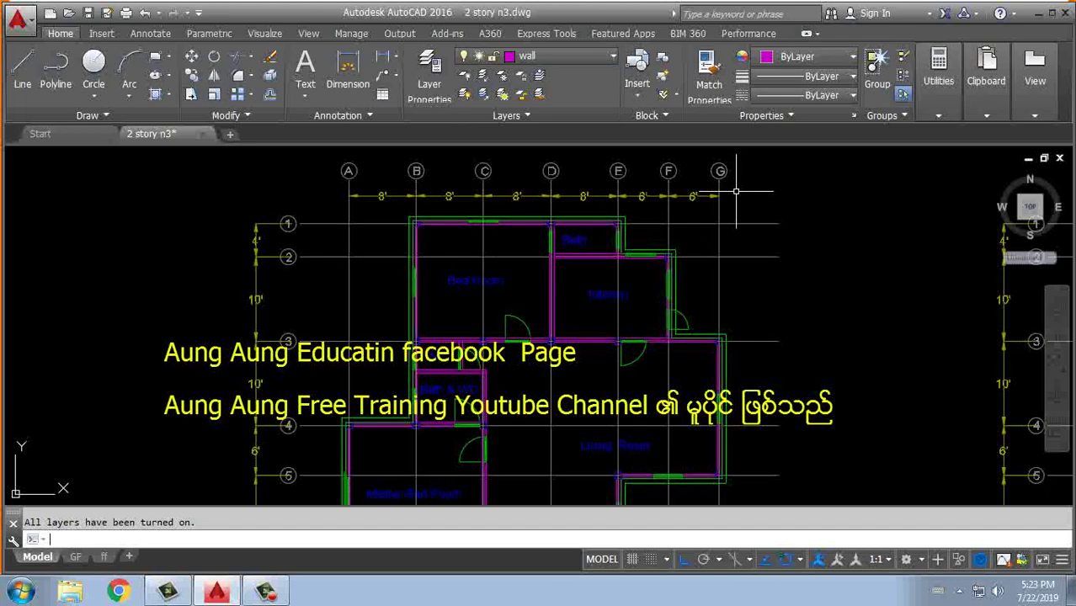
{"action": "scroll", "coordinate": [811, 455], "scroll_direction": "down", "scroll_amount": 5}
Step: Pan and zoom away from the floor plan to the empty grid with two column squares on its left
{"action": "scroll", "coordinate": [644, 361], "scroll_direction": "down", "scroll_amount": 4}
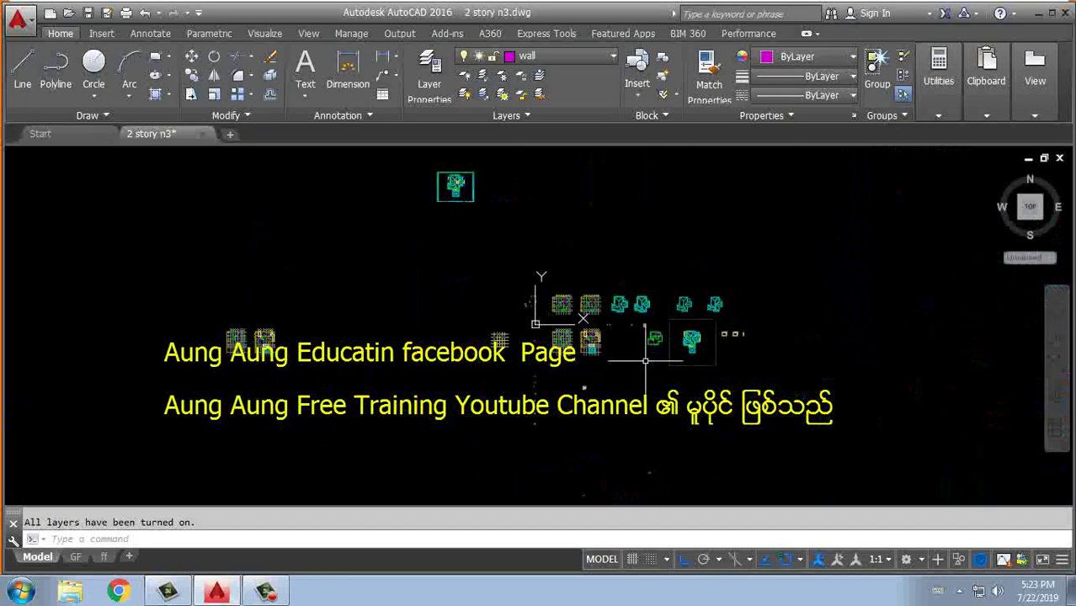
{"action": "scroll", "coordinate": [645, 360], "scroll_direction": "up", "scroll_amount": 3}
{"action": "scroll", "coordinate": [367, 231], "scroll_direction": "up", "scroll_amount": 3}
{"action": "scroll", "coordinate": [367, 232], "scroll_direction": "up", "scroll_amount": 2}
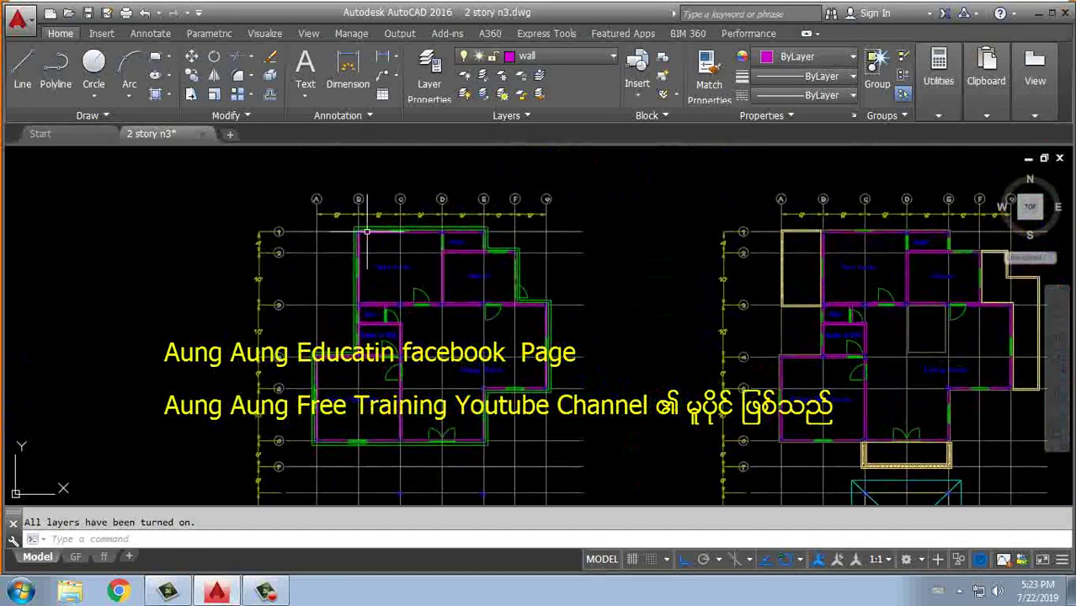
{"action": "scroll", "coordinate": [367, 232], "scroll_direction": "up", "scroll_amount": 5}
{"action": "middle_click_drag", "start_coordinate": [368, 234], "coordinate": [443, 244]}
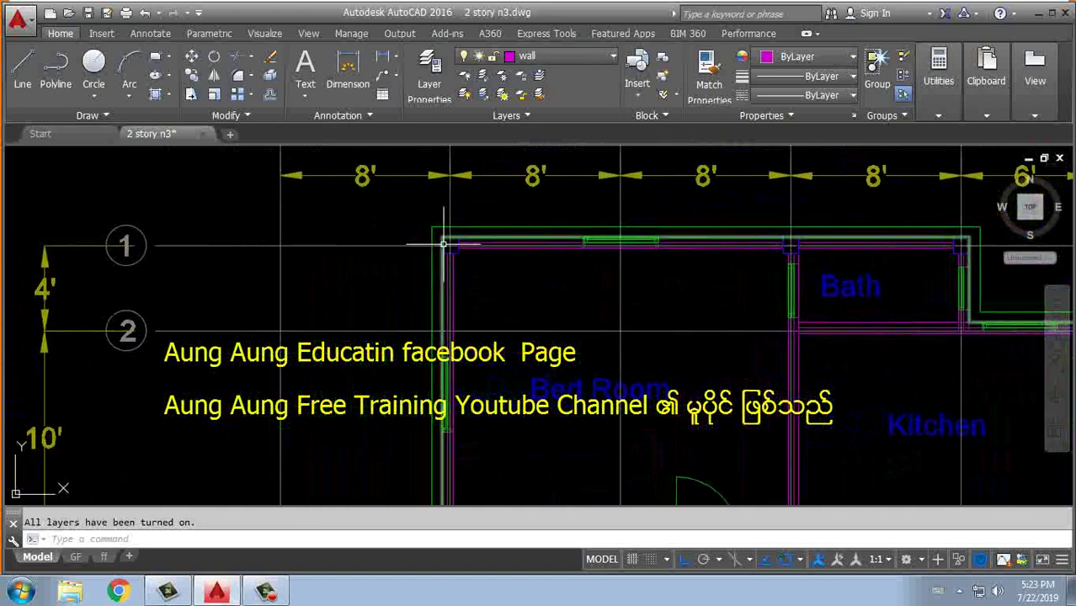
{"action": "scroll", "coordinate": [443, 244], "scroll_direction": "up", "scroll_amount": 3}
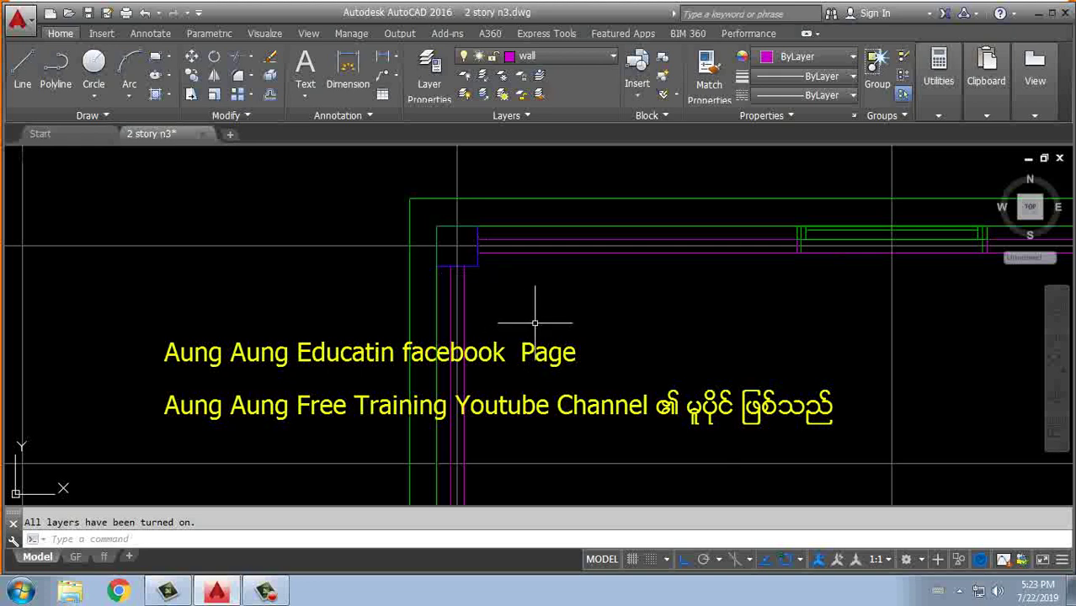
{"action": "middle_click_drag", "start_coordinate": [515, 288], "coordinate": [509, 288]}
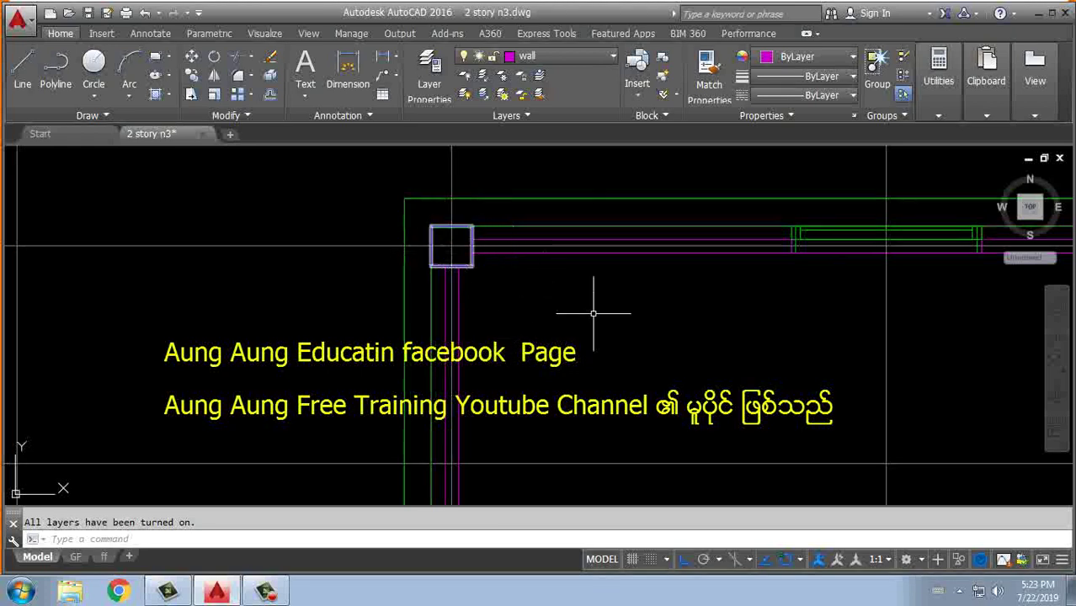
{"action": "mouse_move", "coordinate": [544, 280]}
{"action": "middle_mouse_down"}
{"action": "mouse_move", "coordinate": [501, 295]}
{"action": "mouse_move", "coordinate": [368, 302]}
{"action": "middle_mouse_up"}
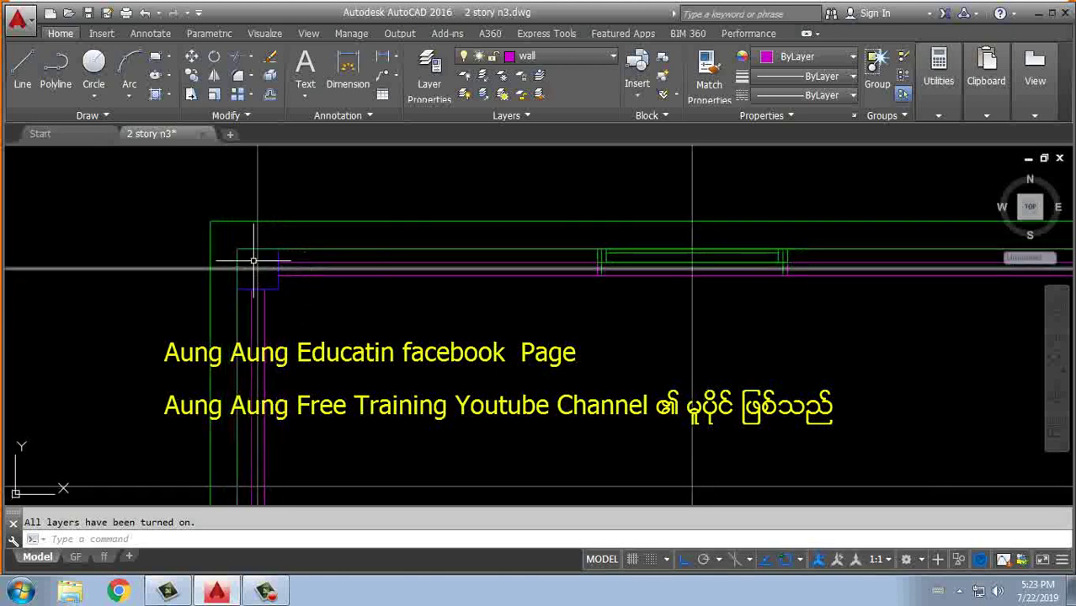
{"action": "scroll", "coordinate": [352, 289], "scroll_direction": "down", "scroll_amount": 4}
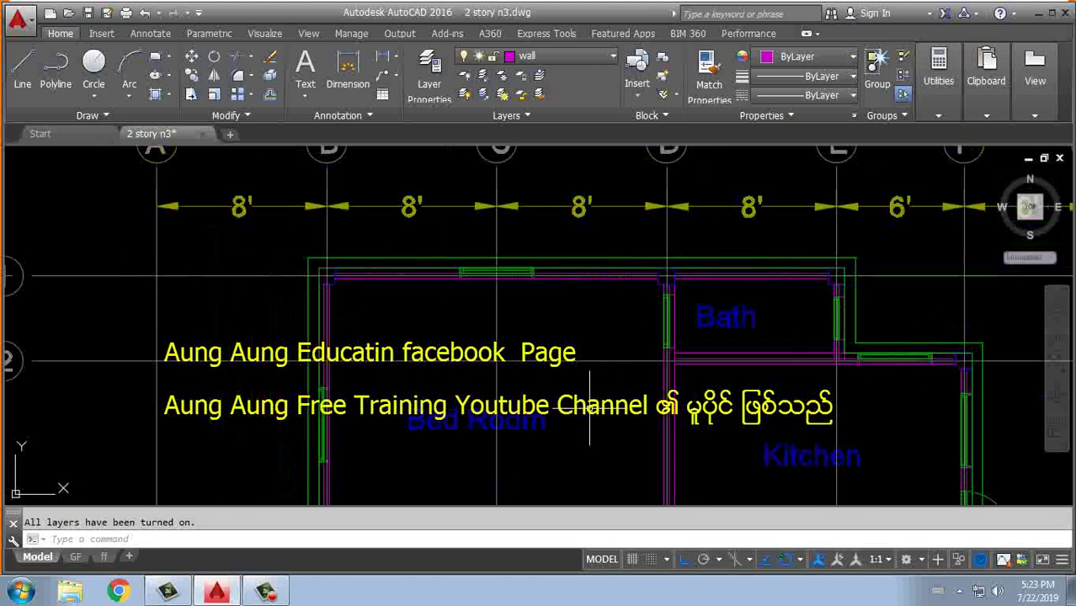
{"action": "scroll", "coordinate": [322, 271], "scroll_direction": "up", "scroll_amount": 4}
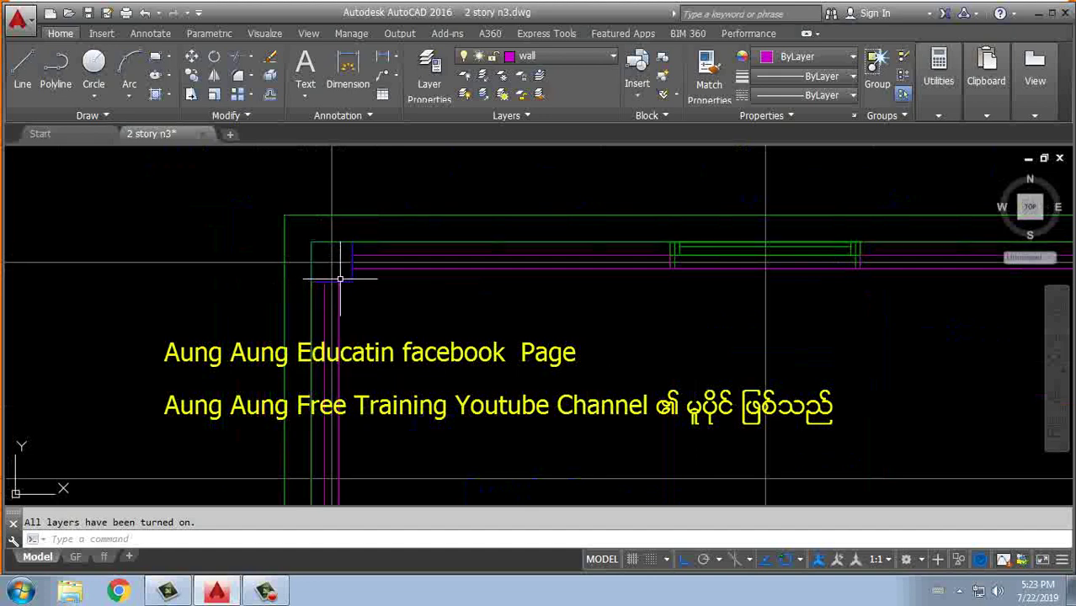
{"action": "middle_click_drag", "start_coordinate": [481, 329], "coordinate": [415, 325]}
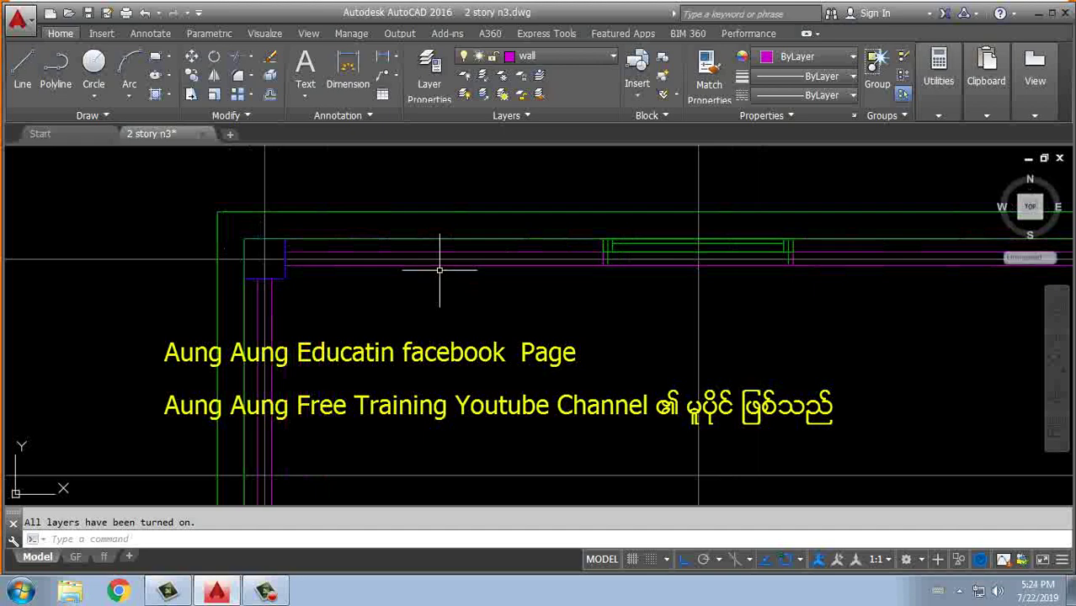
{"action": "scroll", "coordinate": [445, 270], "scroll_direction": "down", "scroll_amount": 5}
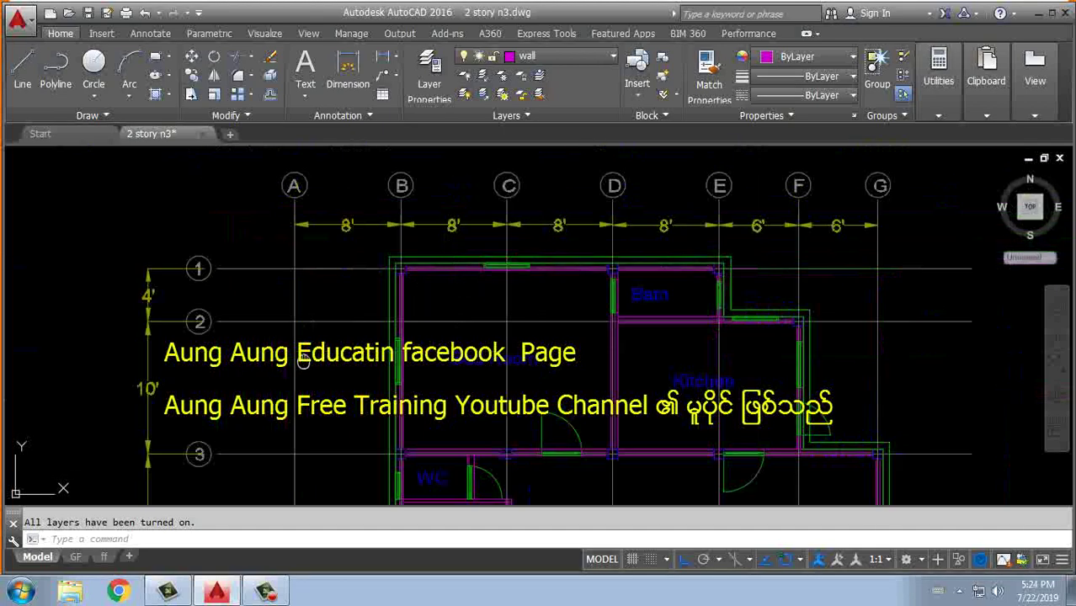
{"action": "middle_click_drag", "start_coordinate": [288, 312], "coordinate": [511, 272]}
{"action": "scroll", "coordinate": [313, 332], "scroll_direction": "down", "scroll_amount": 3}
{"action": "middle_click_drag", "start_coordinate": [313, 332], "coordinate": [654, 192]}
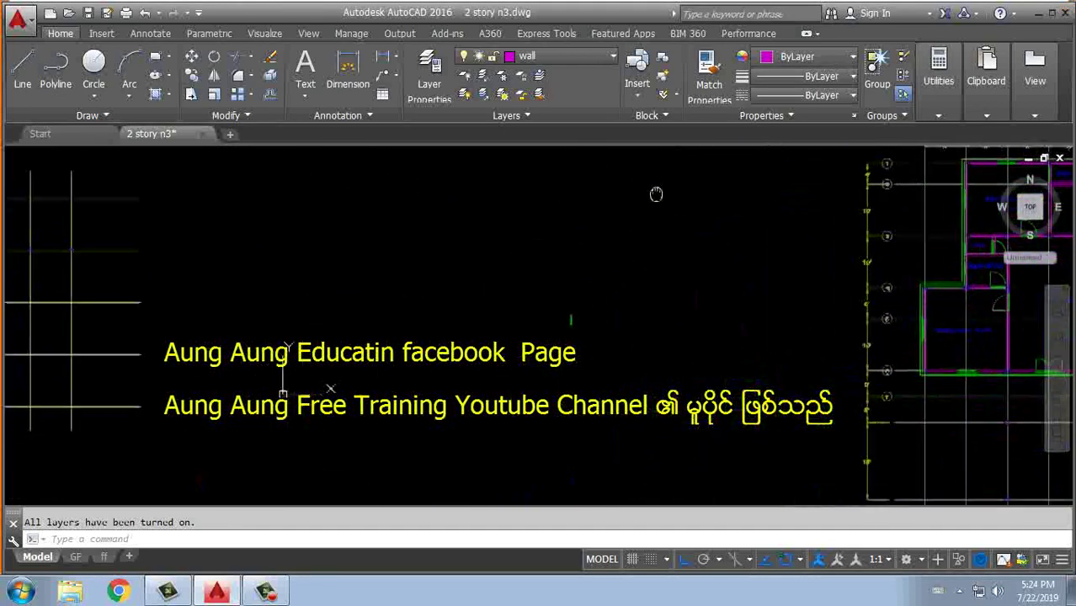
{"action": "middle_click_drag", "start_coordinate": [163, 272], "coordinate": [284, 281]}
{"action": "scroll", "coordinate": [377, 238], "scroll_direction": "up", "scroll_amount": 3}
{"action": "scroll", "coordinate": [377, 238], "scroll_direction": "up", "scroll_amount": 4}
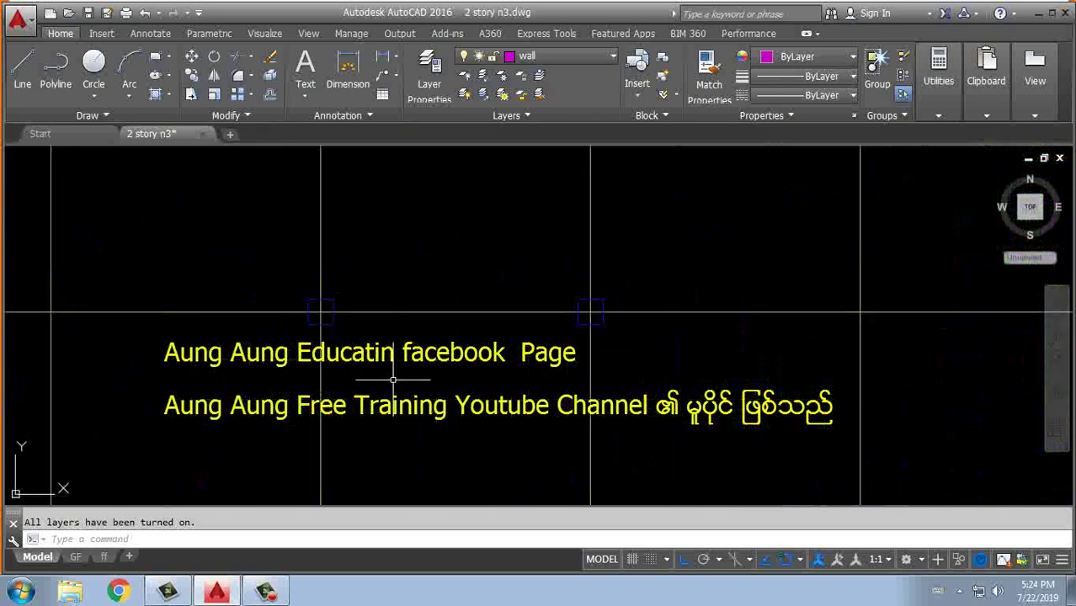
Step: Draw a wall line from the left column corner to the right column corner
{"action": "type", "text": "l"}
{"action": "key", "text": "Return"}
{"action": "scroll", "coordinate": [362, 352], "scroll_direction": "up", "scroll_amount": 2}
{"action": "scroll", "coordinate": [362, 352], "scroll_direction": "up", "scroll_amount": 2}
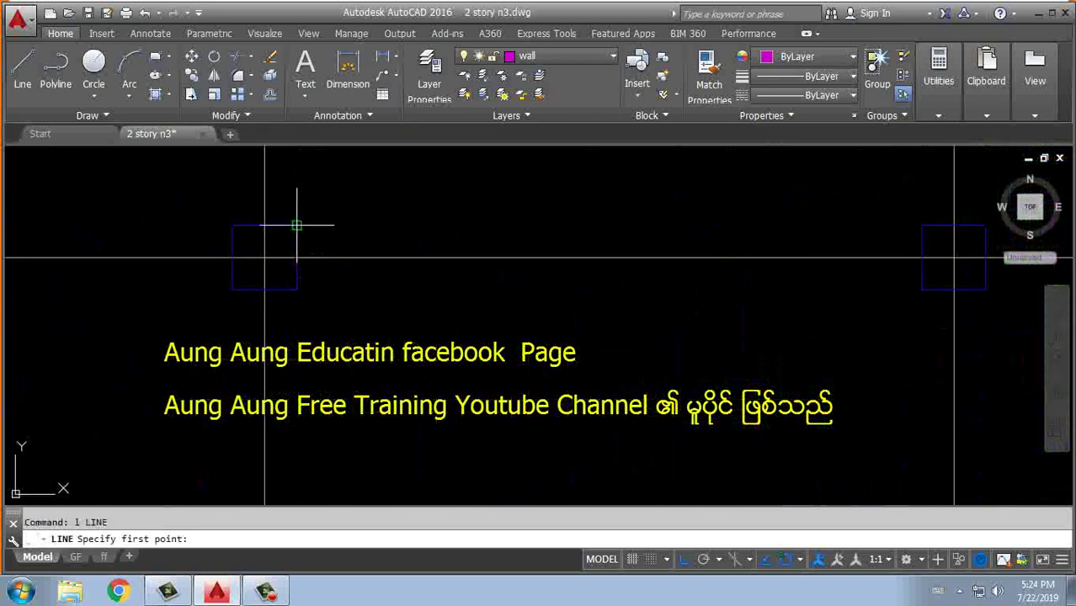
{"action": "left_click", "coordinate": [296, 224]}
{"action": "left_click", "coordinate": [954, 225]}
{"action": "key", "text": "Return"}
{"action": "key", "text": "Return"}
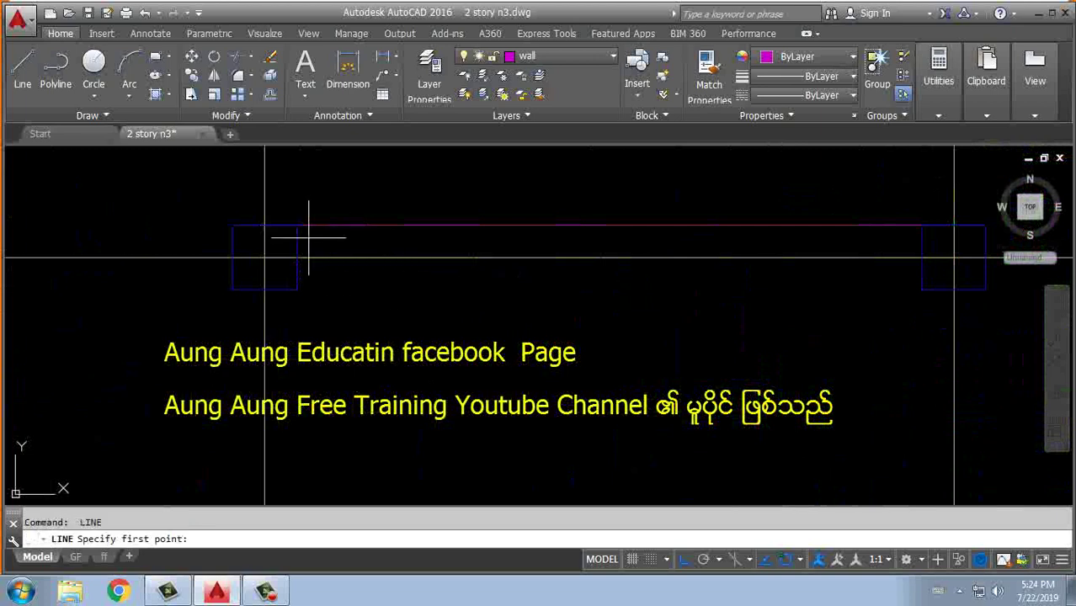
{"action": "key", "text": "Escape"}
{"action": "key", "text": "Return"}
{"action": "type", "text": "3"}
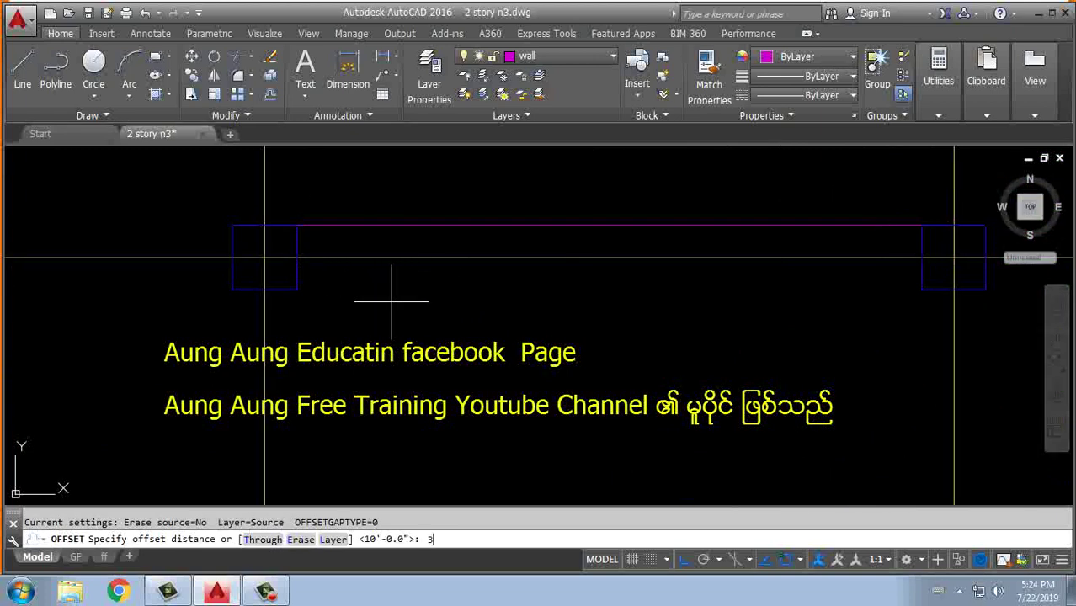
Step: Offset the new wall line twice at a distance of 3
{"action": "key", "text": "Return"}
{"action": "left_click", "coordinate": [420, 225]}
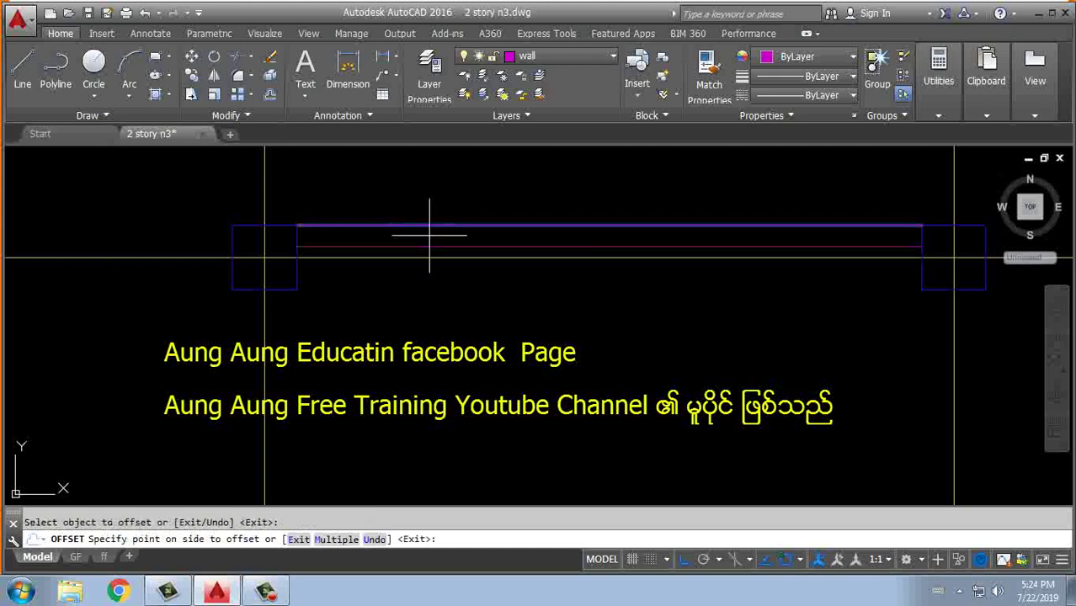
{"action": "left_click", "coordinate": [429, 236]}
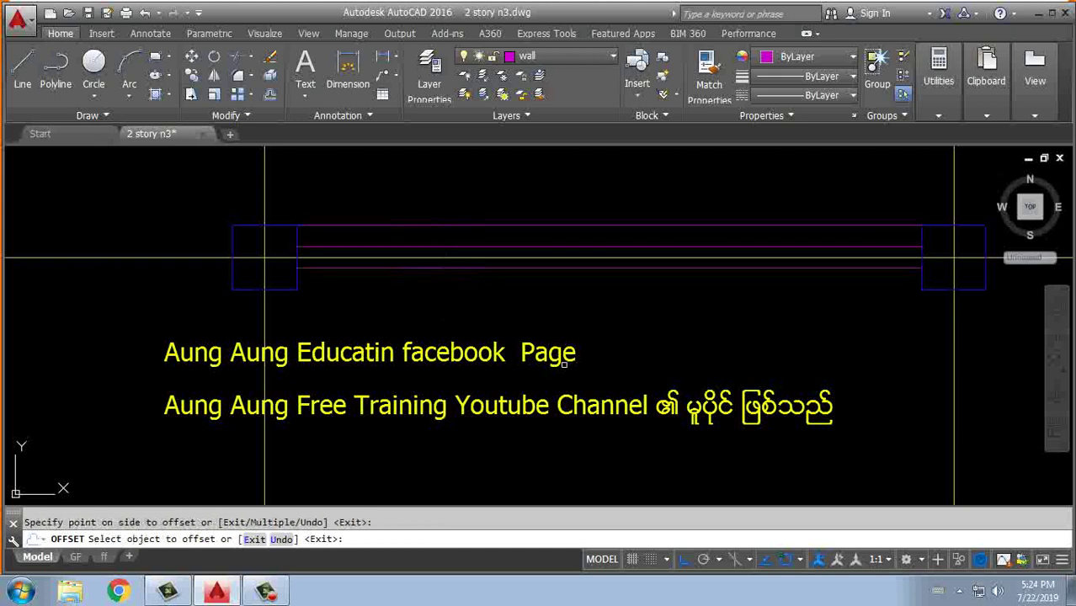
{"action": "left_click", "coordinate": [443, 283]}
Step: Shift the view left and enter MLSTYLE to edit multiline styles
{"action": "middle_click_drag", "start_coordinate": [470, 290], "coordinate": [96, 290]}
{"action": "scroll", "coordinate": [212, 358], "scroll_direction": "down", "scroll_amount": 4}
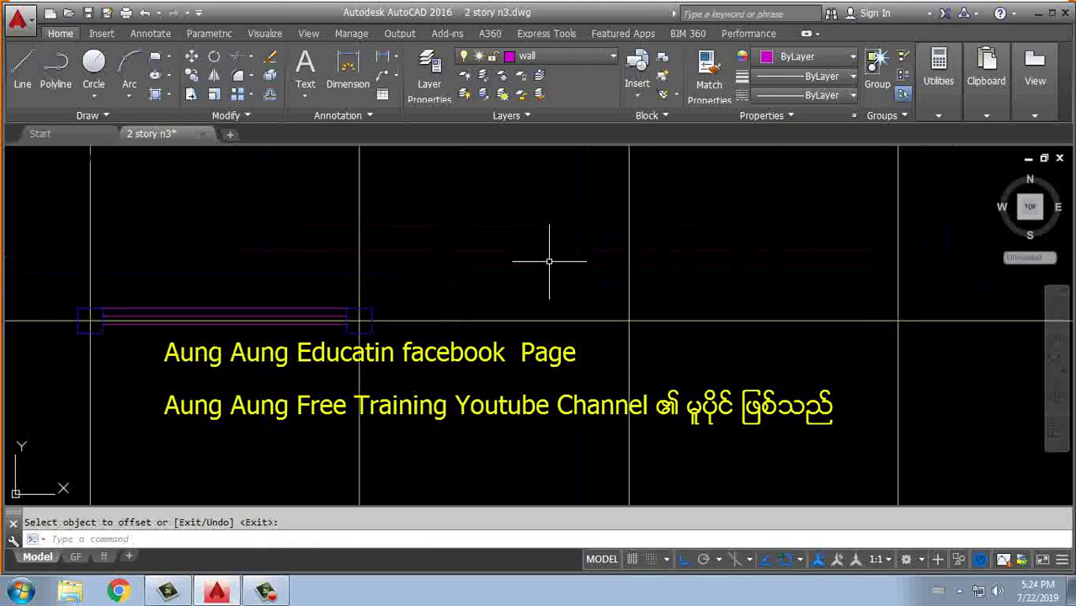
{"action": "type", "text": "mlstyle"}
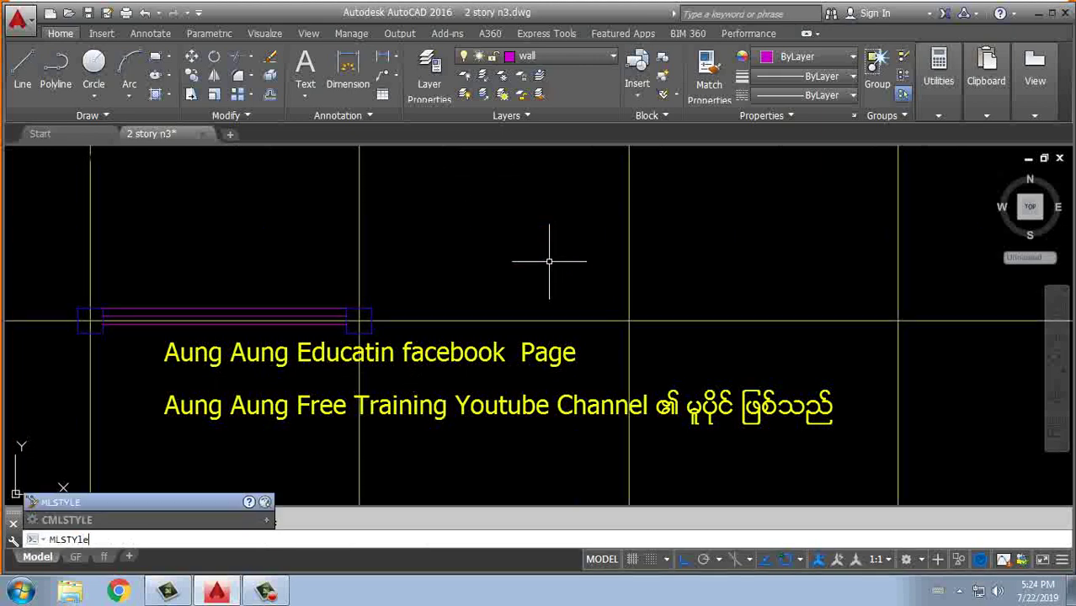
{"action": "key", "text": "Return"}
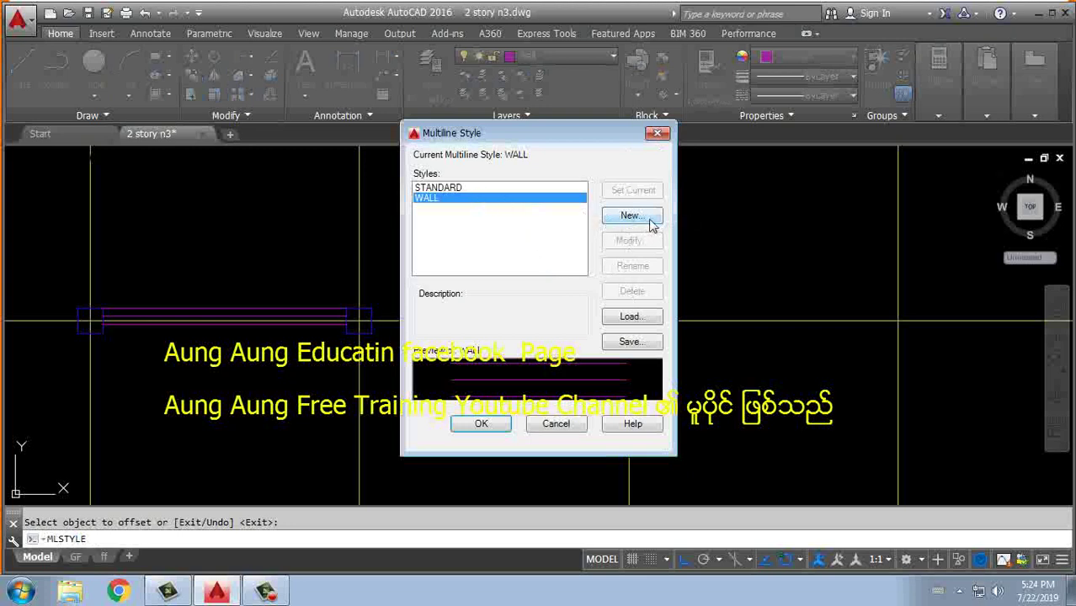
{"action": "left_click", "coordinate": [647, 220]}
{"action": "type", "text": "w"}
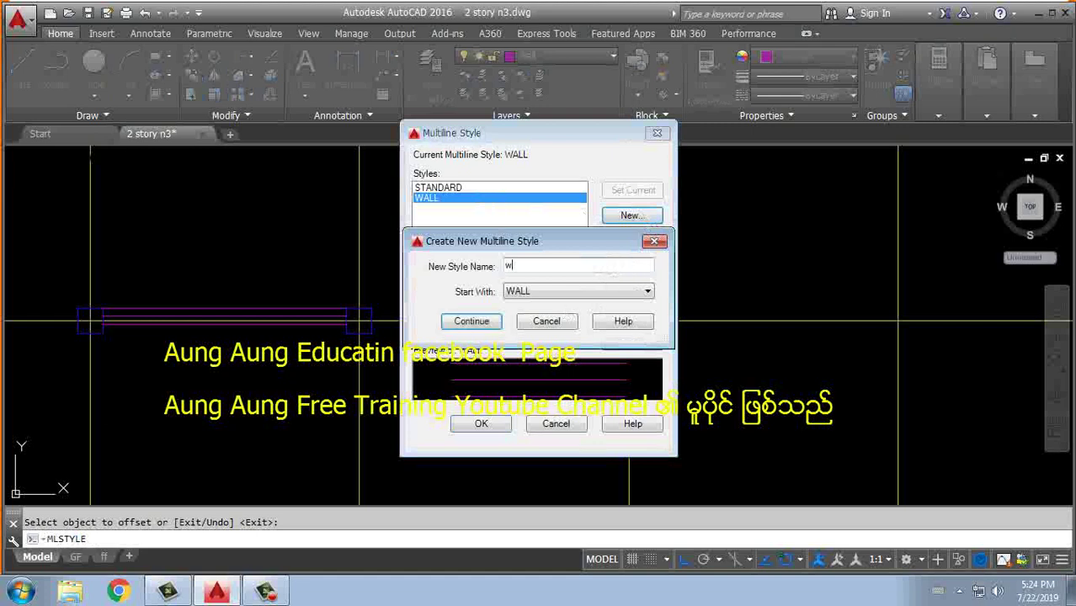
{"action": "left_click", "coordinate": [472, 322]}
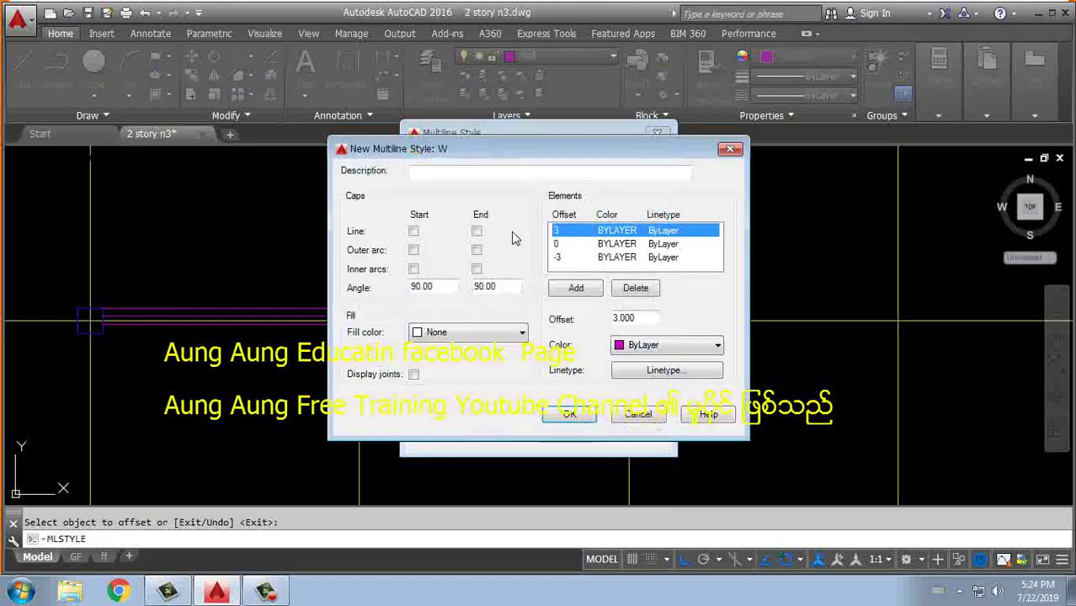
{"action": "left_click", "coordinate": [561, 245]}
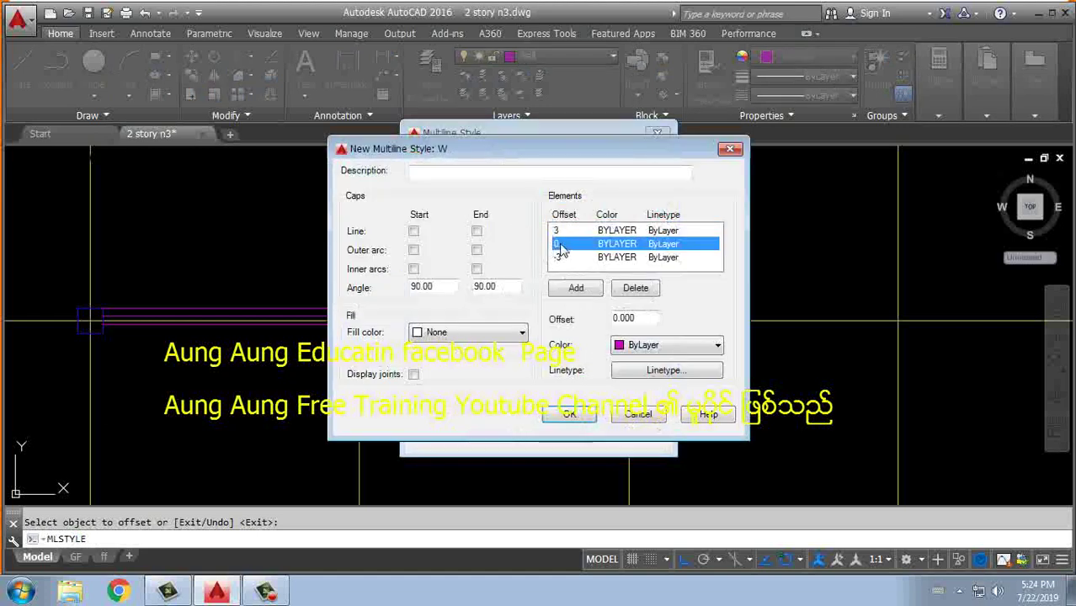
{"action": "left_click", "coordinate": [564, 235]}
{"action": "left_click", "coordinate": [562, 257]}
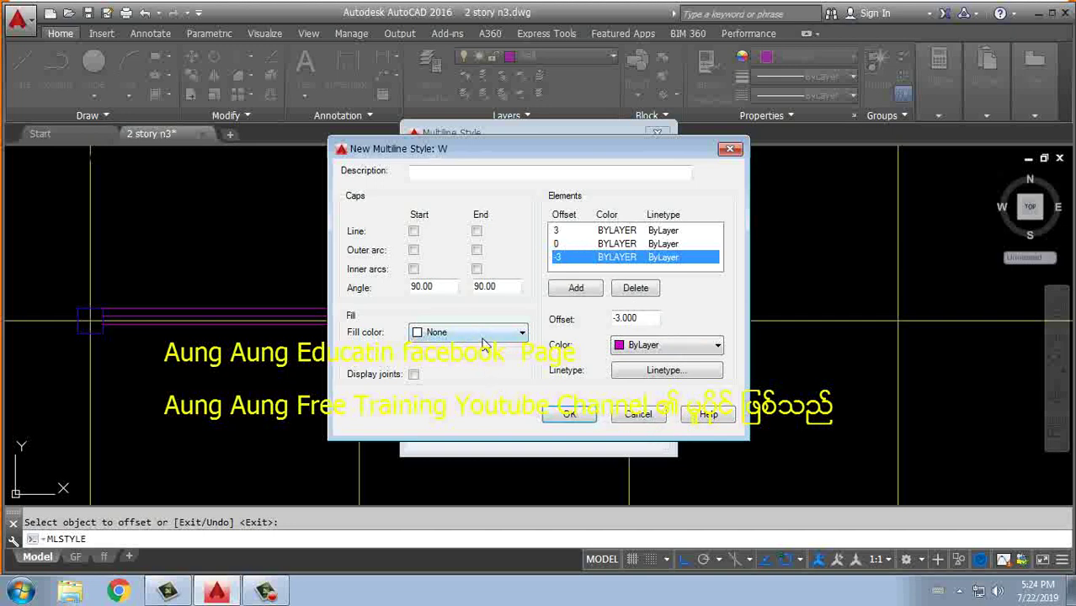
{"action": "left_click", "coordinate": [637, 418]}
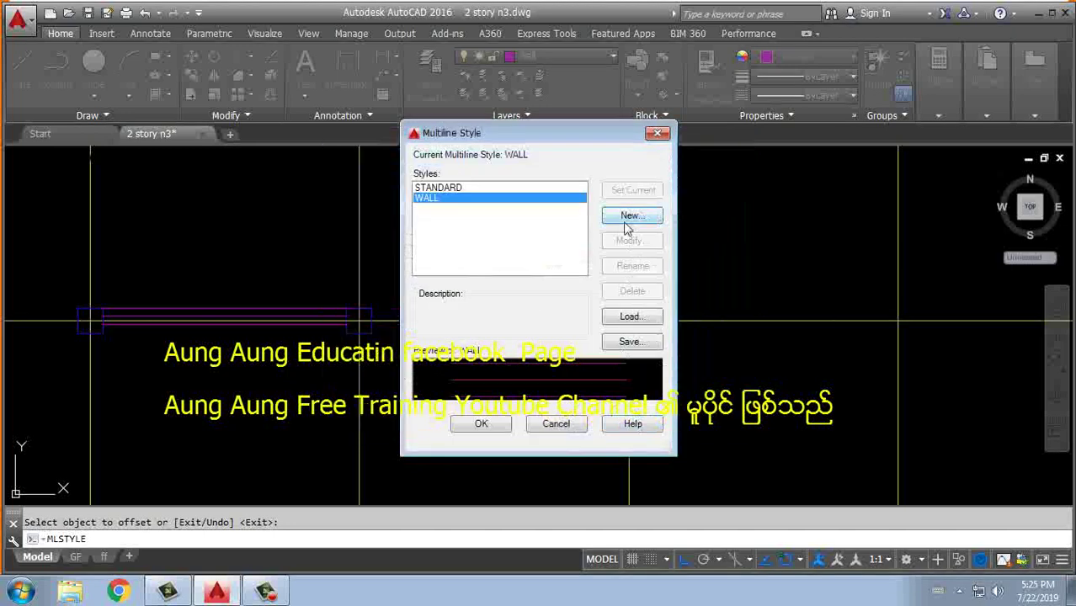
{"action": "left_click", "coordinate": [574, 428]}
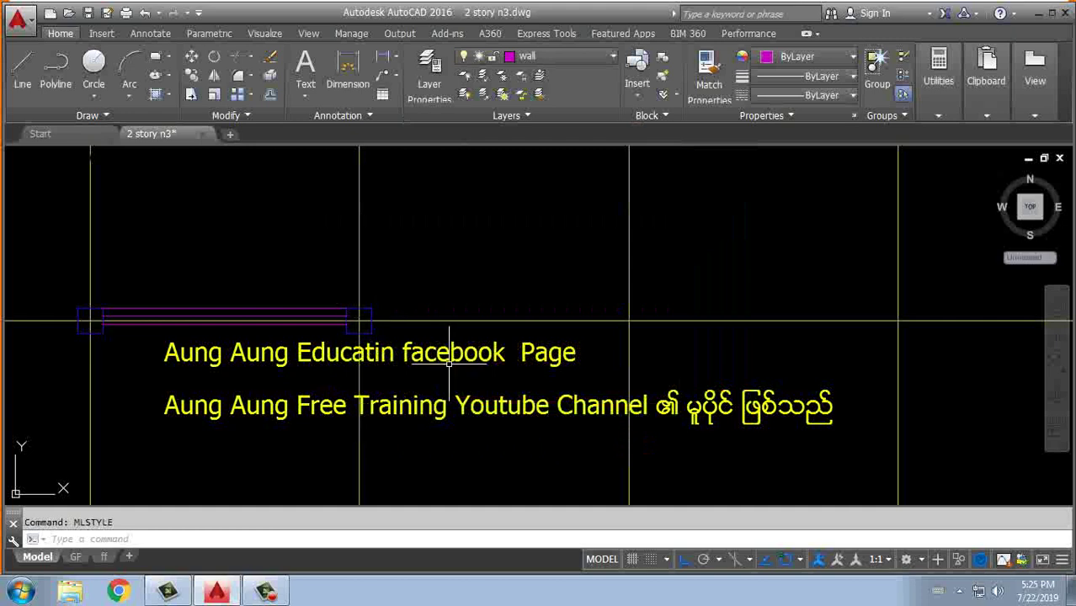
Step: Draw a top-justified multiline wall starting at the column corner
{"action": "type", "text": "ml"}
{"action": "key", "text": "Return"}
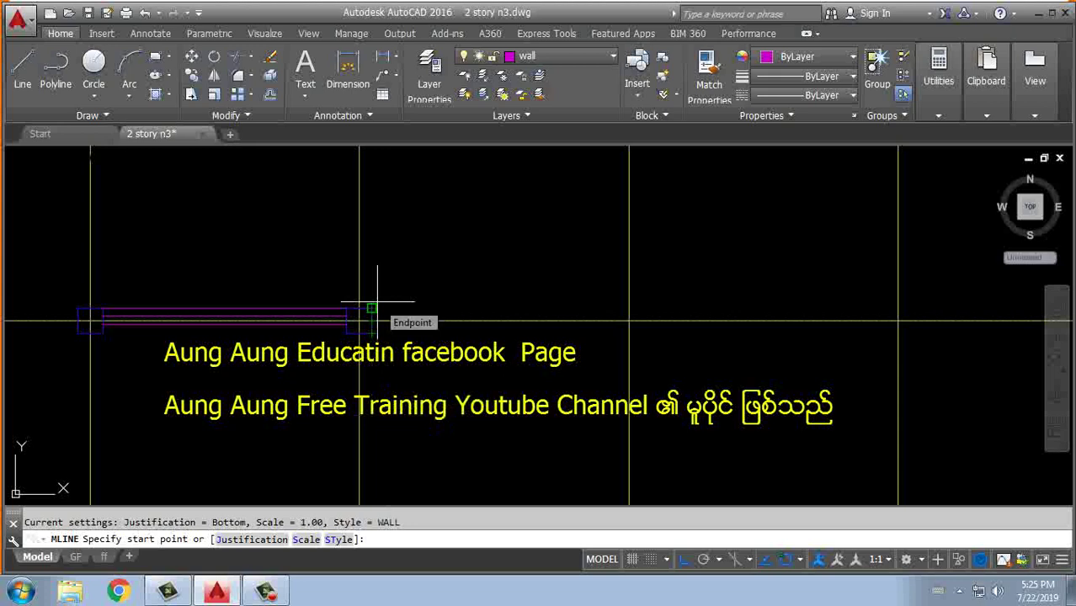
{"action": "type", "text": "j"}
{"action": "key", "text": "Return"}
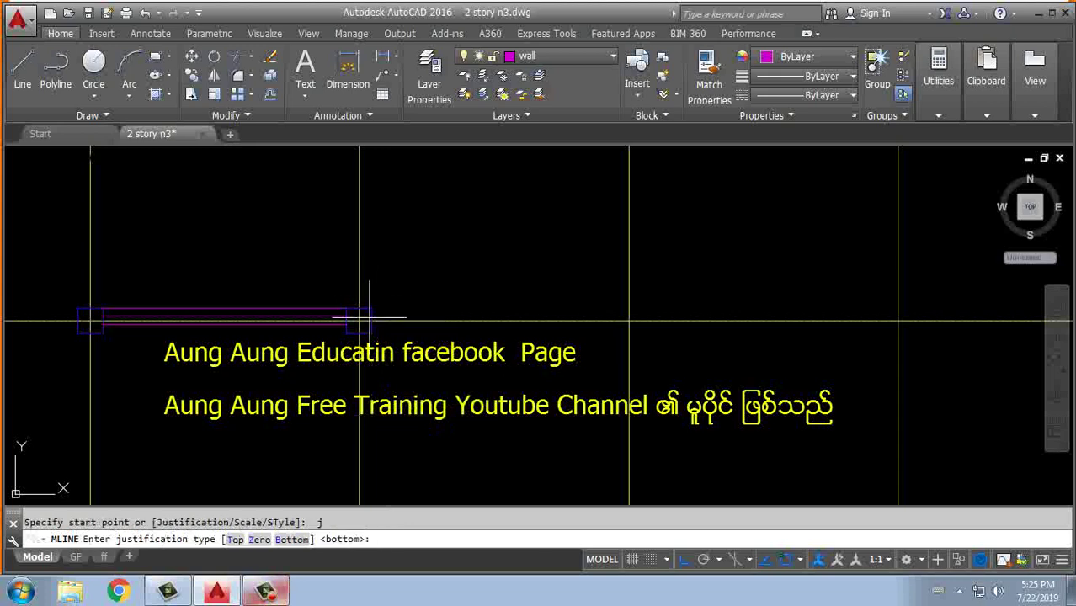
{"action": "type", "text": "t"}
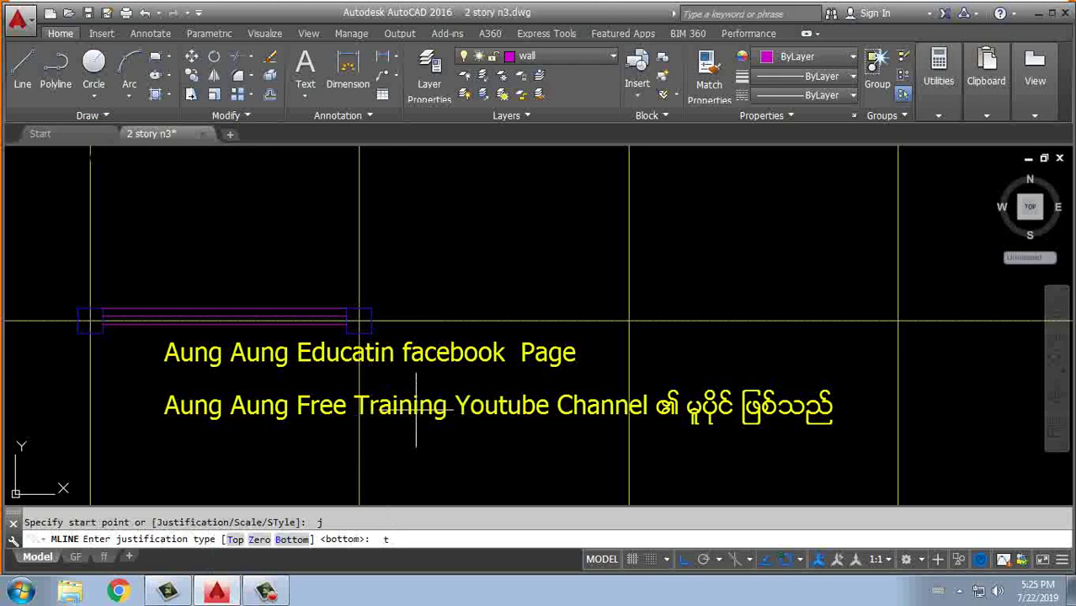
{"action": "key", "text": "Return"}
{"action": "left_click", "coordinate": [346, 314]}
{"action": "middle_click_drag", "start_coordinate": [620, 345], "coordinate": [569, 361]}
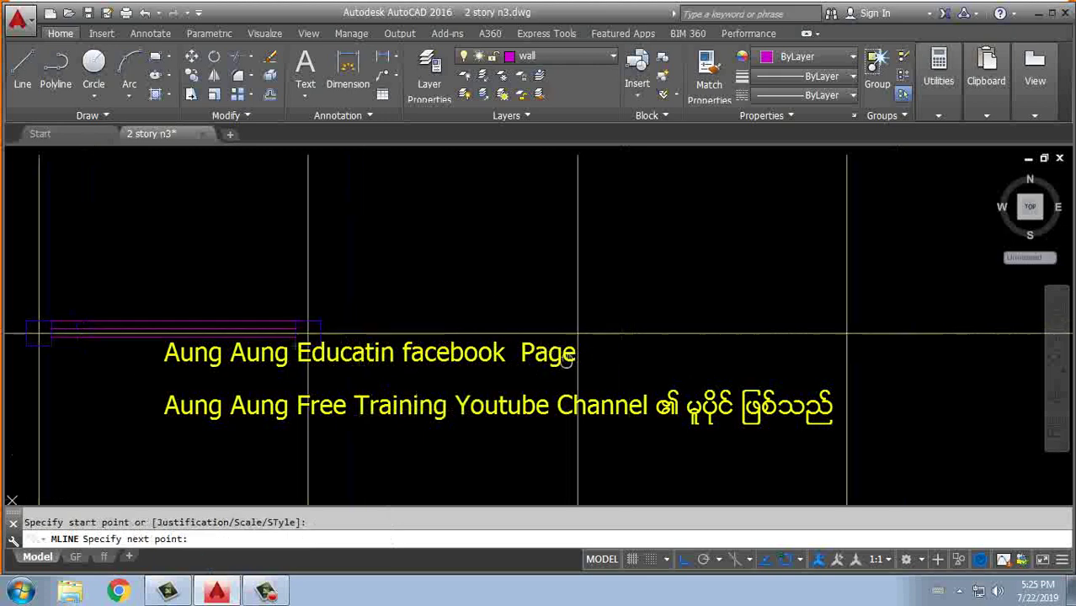
{"action": "scroll", "coordinate": [439, 304], "scroll_direction": "up", "scroll_amount": 2}
{"action": "left_click", "coordinate": [485, 331]}
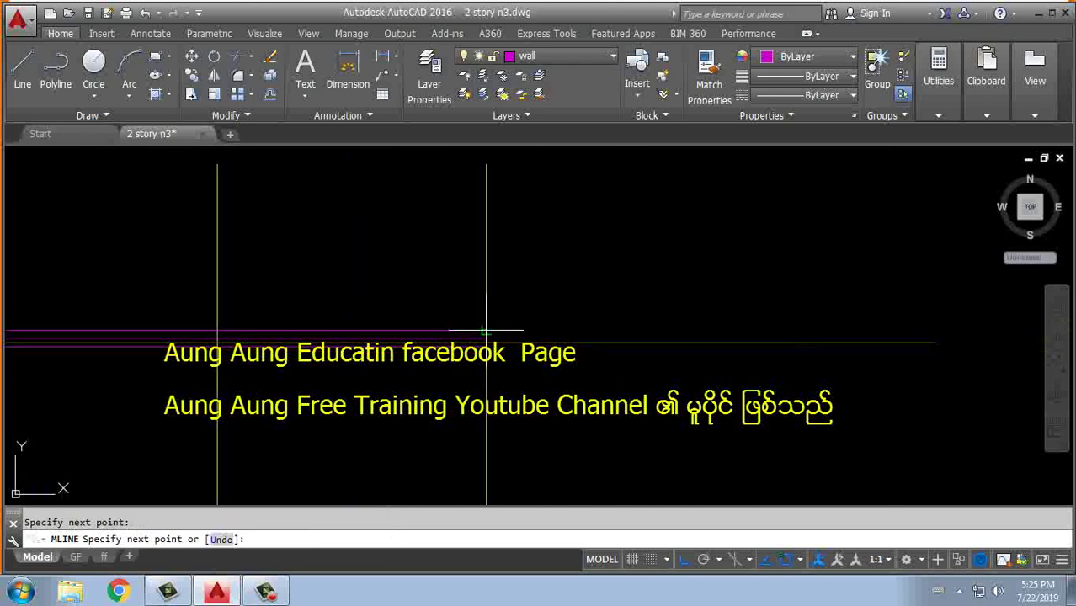
{"action": "key", "text": "Return"}
Step: Draw a vertical multiline wall down to the lower gridline
{"action": "scroll", "coordinate": [486, 331], "scroll_direction": "down", "scroll_amount": 3}
{"action": "scroll", "coordinate": [547, 300], "scroll_direction": "up", "scroll_amount": 2}
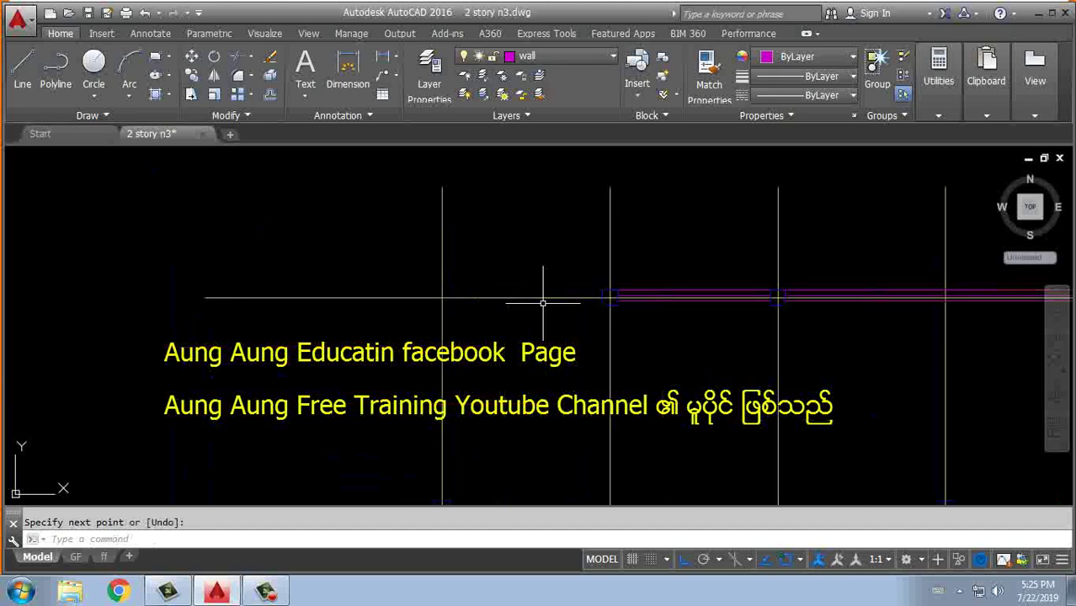
{"action": "key", "text": "Return"}
{"action": "left_click", "coordinate": [600, 298]}
{"action": "middle_click_drag", "start_coordinate": [599, 298], "coordinate": [543, 201]}
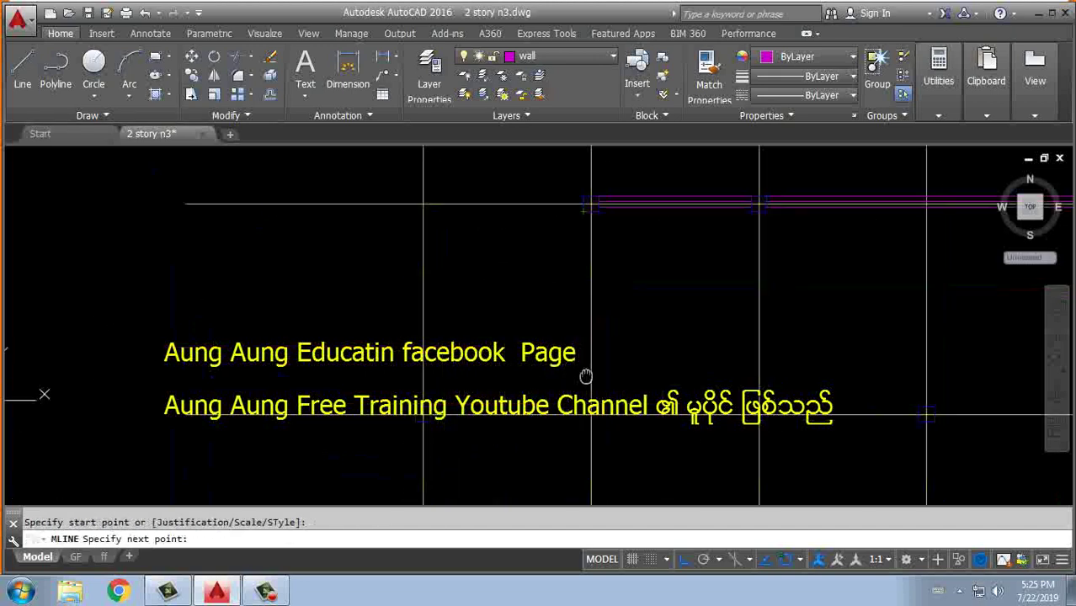
{"action": "left_click", "coordinate": [543, 396]}
{"action": "middle_click_drag", "start_coordinate": [531, 268], "coordinate": [557, 273]}
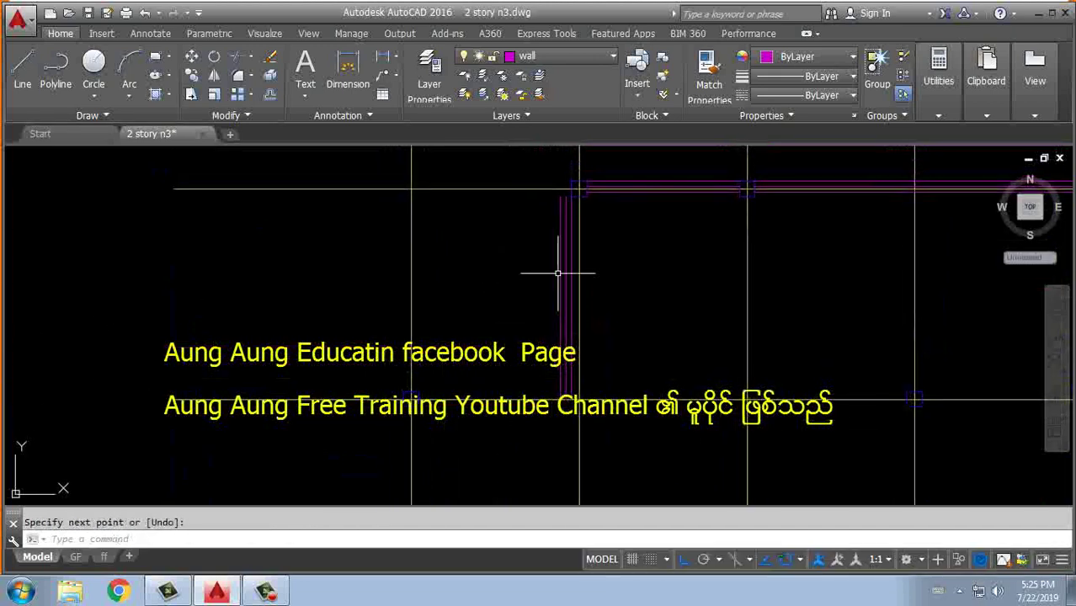
{"action": "scroll", "coordinate": [548, 190], "scroll_direction": "up", "scroll_amount": 2}
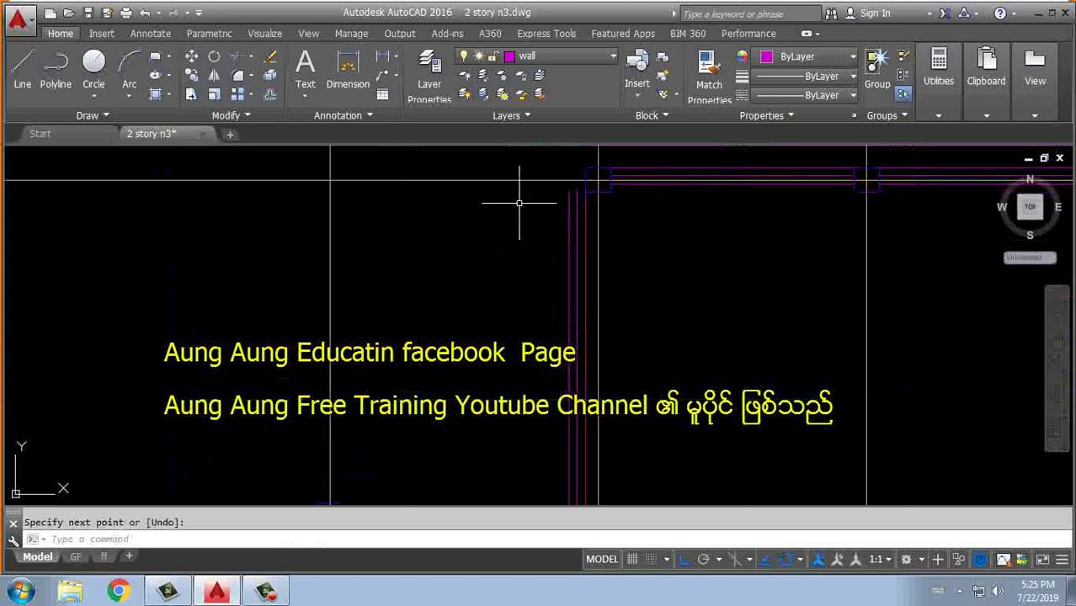
{"action": "key", "text": "Return"}
{"action": "left_click", "coordinate": [572, 202]}
{"action": "key", "text": "Escape"}
{"action": "key", "text": "Return"}
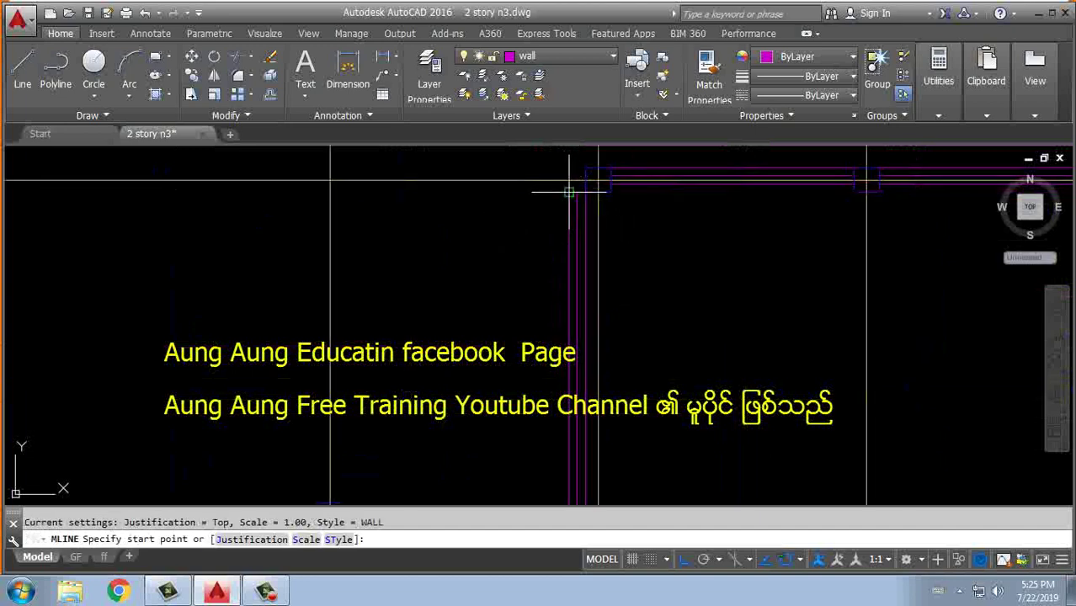
{"action": "left_click", "coordinate": [569, 192]}
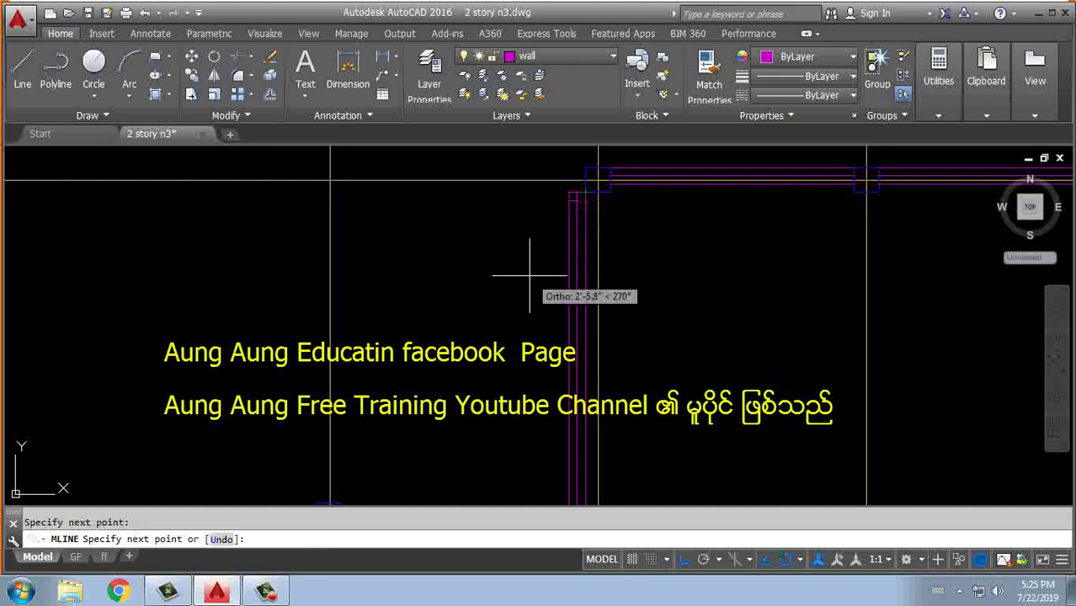
{"action": "key", "text": "Escape"}
Step: Try moving the vertical wall by its top corner, then cancel the move
{"action": "type", "text": "m"}
{"action": "key", "text": "Return"}
{"action": "left_click", "coordinate": [576, 263]}
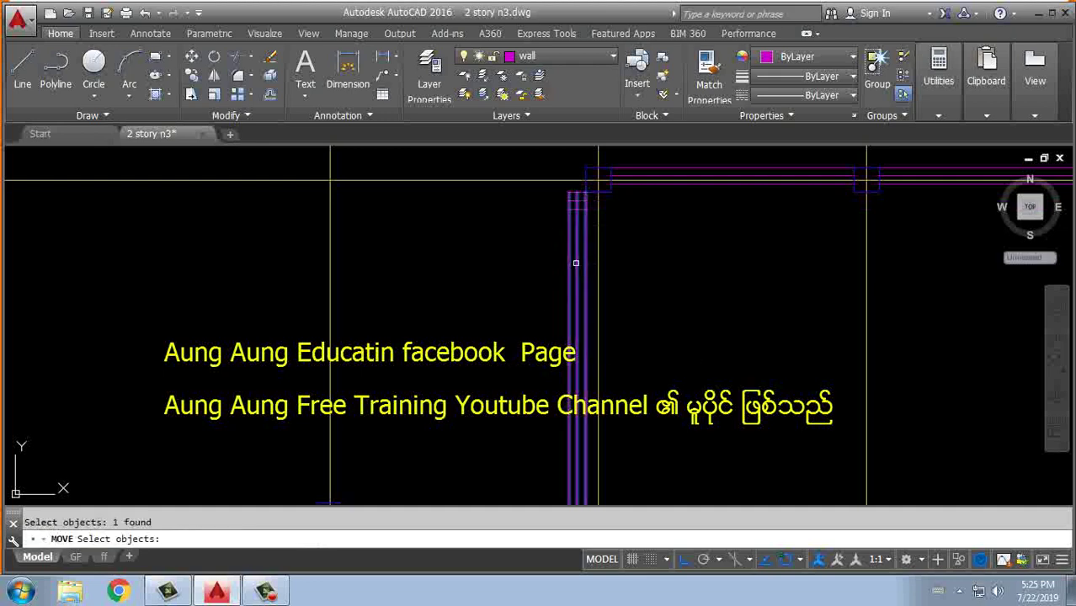
{"action": "key", "text": "Return"}
{"action": "left_click", "coordinate": [577, 192]}
{"action": "scroll", "coordinate": [564, 311], "scroll_direction": "down", "scroll_amount": 1}
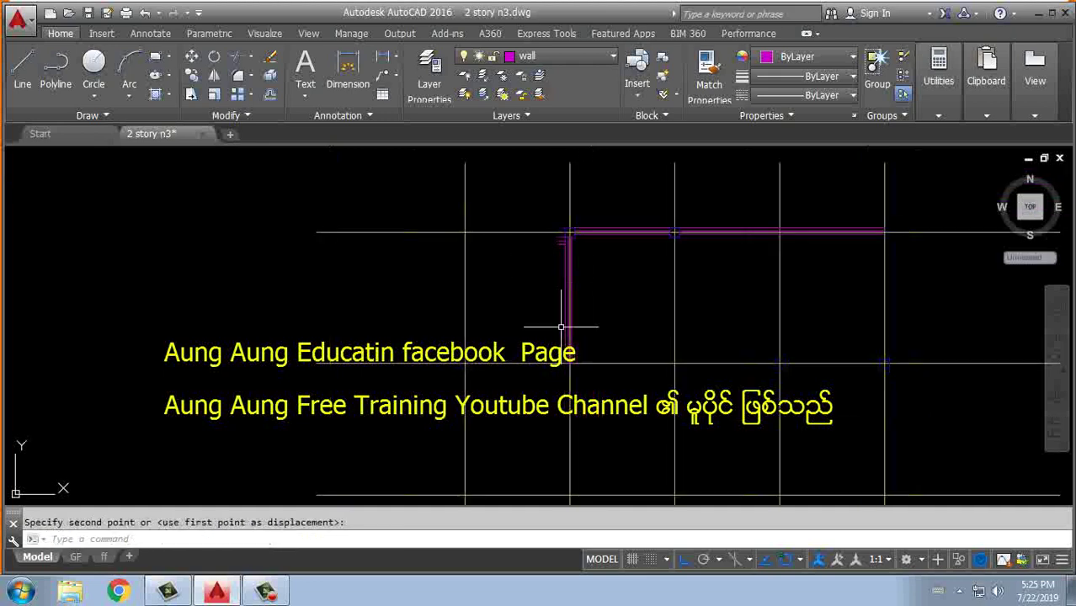
{"action": "scroll", "coordinate": [505, 362], "scroll_direction": "down", "scroll_amount": 2}
{"action": "key", "text": "Escape"}
Step: Draw a line leftward from the wall, then a wall line between the two columns
{"action": "type", "text": "l"}
{"action": "key", "text": "Return"}
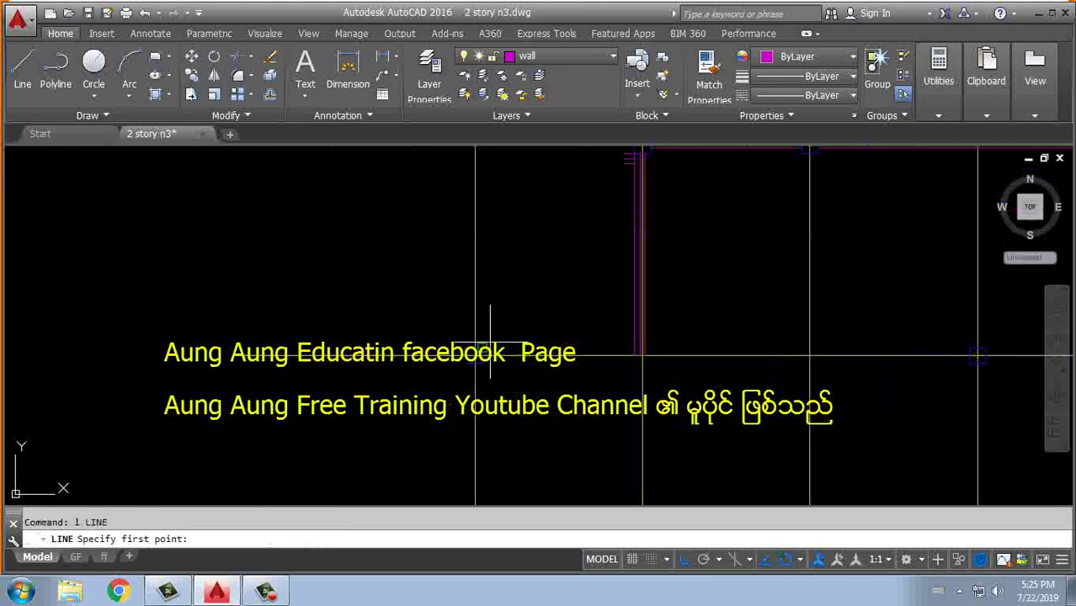
{"action": "left_click", "coordinate": [658, 347]}
{"action": "left_click", "coordinate": [481, 347]}
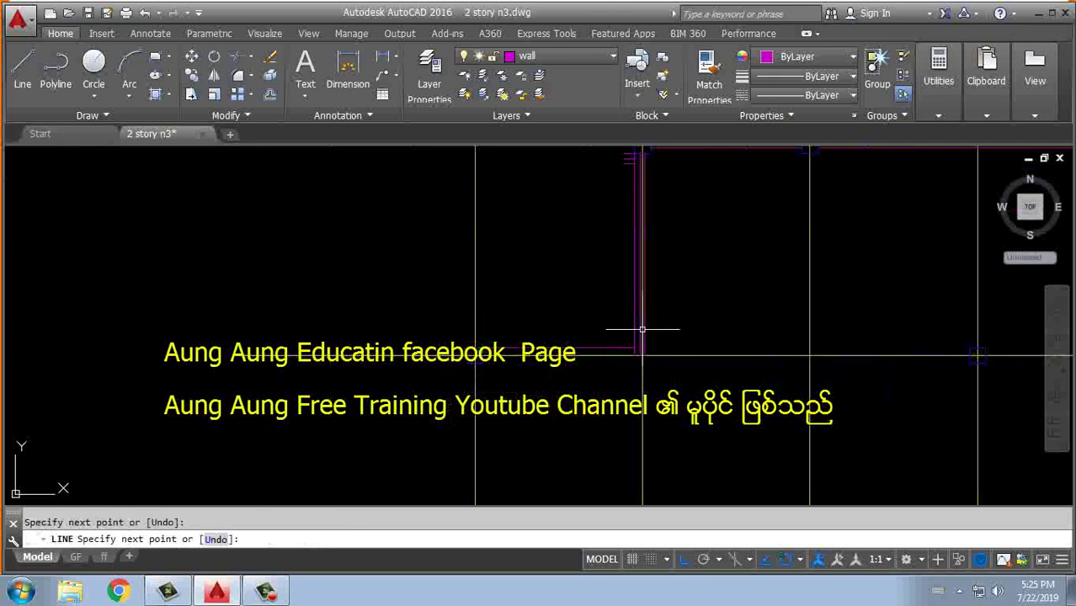
{"action": "key", "text": "Return"}
{"action": "middle_click_drag", "start_coordinate": [771, 197], "coordinate": [504, 306]}
{"action": "scroll", "coordinate": [497, 270], "scroll_direction": "up", "scroll_amount": 3}
{"action": "scroll", "coordinate": [471, 240], "scroll_direction": "up", "scroll_amount": 3}
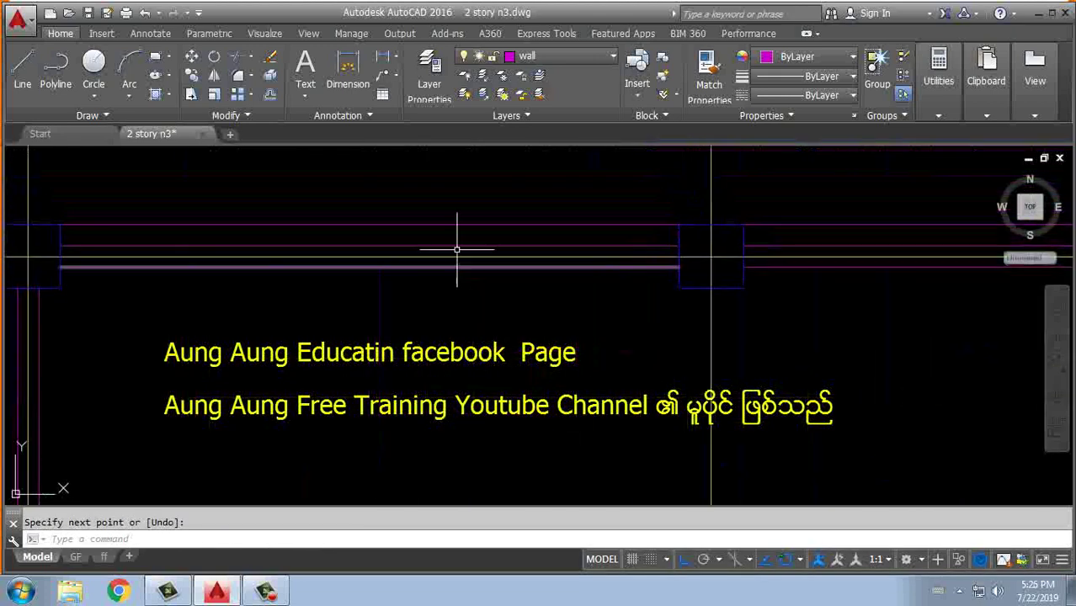
{"action": "left_click", "coordinate": [60, 245]}
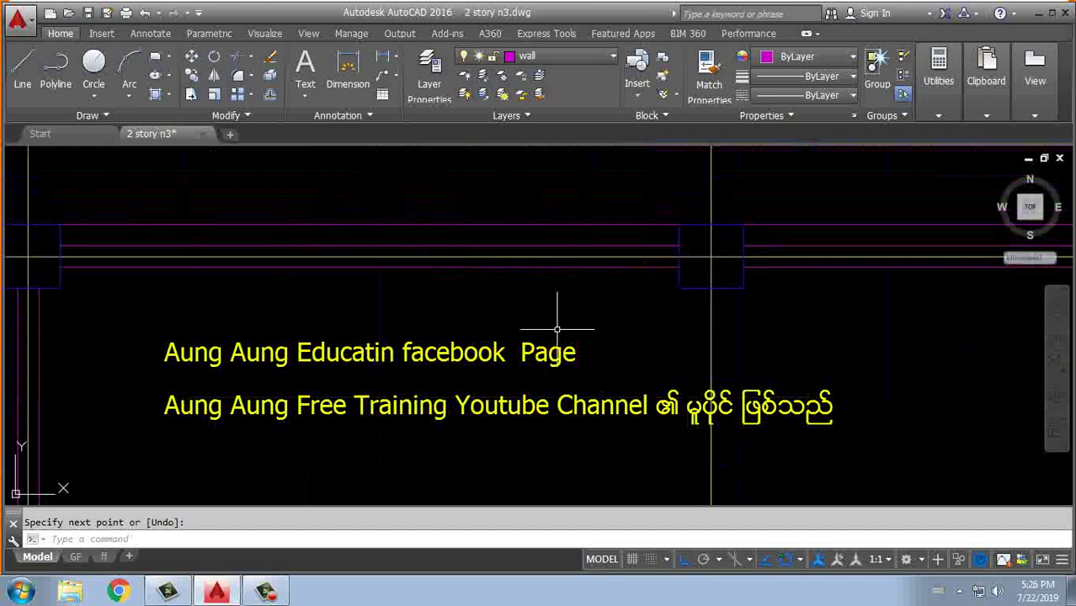
{"action": "scroll", "coordinate": [572, 481], "scroll_direction": "down", "scroll_amount": 2}
Step: Zoom out and pan to show the numbered grid bubbles, Bed Room and gridline 3
{"action": "scroll", "coordinate": [156, 233], "scroll_direction": "down", "scroll_amount": 2}
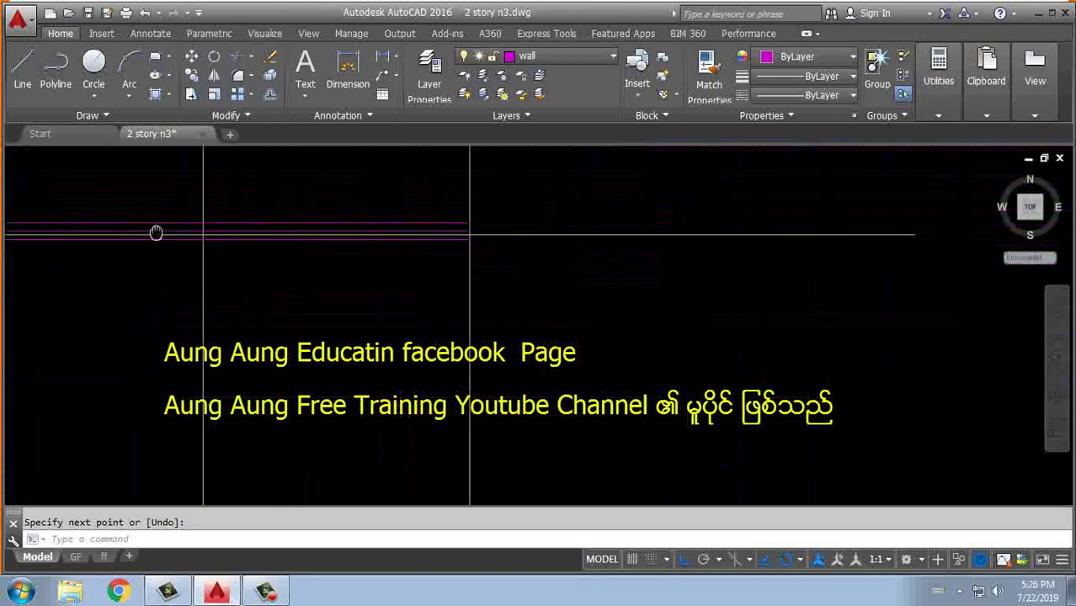
{"action": "scroll", "coordinate": [253, 253], "scroll_direction": "down", "scroll_amount": 2}
{"action": "mouse_move", "coordinate": [252, 253]}
{"action": "middle_mouse_down"}
{"action": "mouse_move", "coordinate": [231, 368]}
{"action": "mouse_move", "coordinate": [708, 312]}
{"action": "middle_mouse_up"}
{"action": "scroll", "coordinate": [708, 311], "scroll_direction": "up", "scroll_amount": 2}
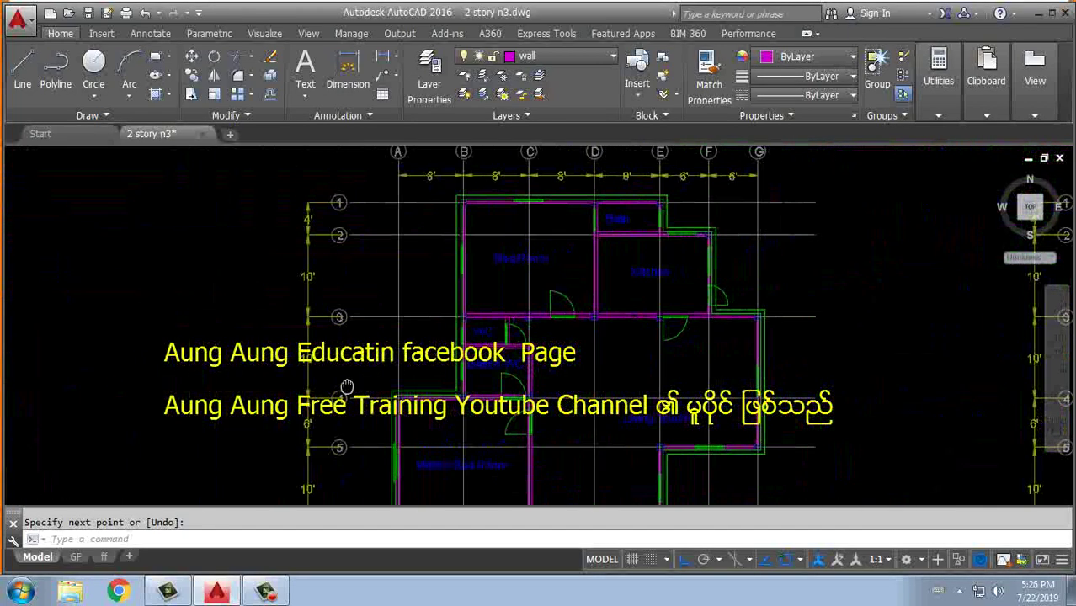
{"action": "scroll", "coordinate": [543, 196], "scroll_direction": "up", "scroll_amount": 2}
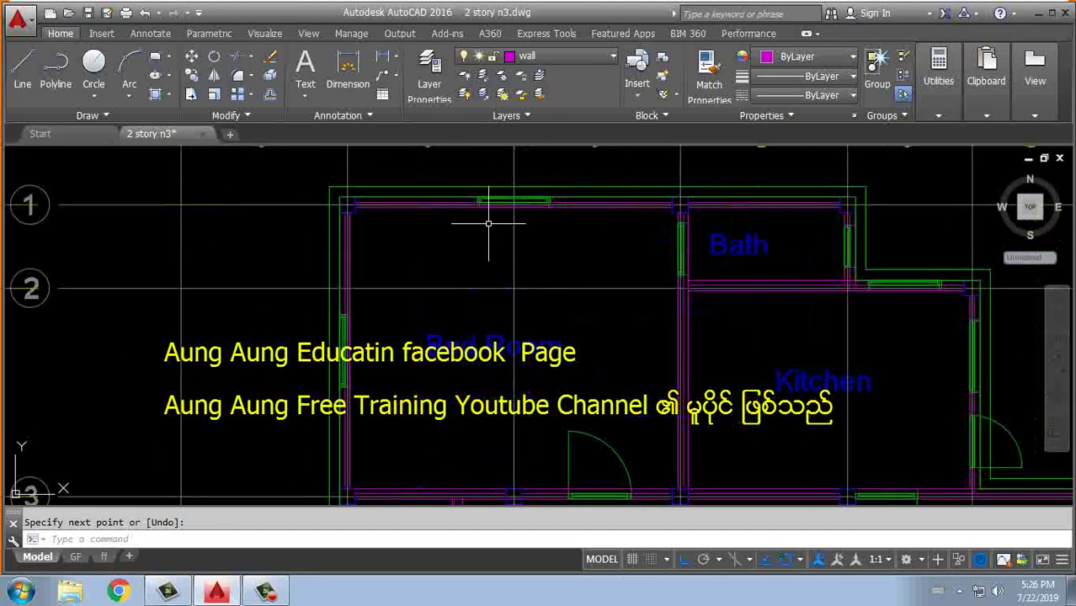
{"action": "middle_click_drag", "start_coordinate": [490, 221], "coordinate": [512, 227]}
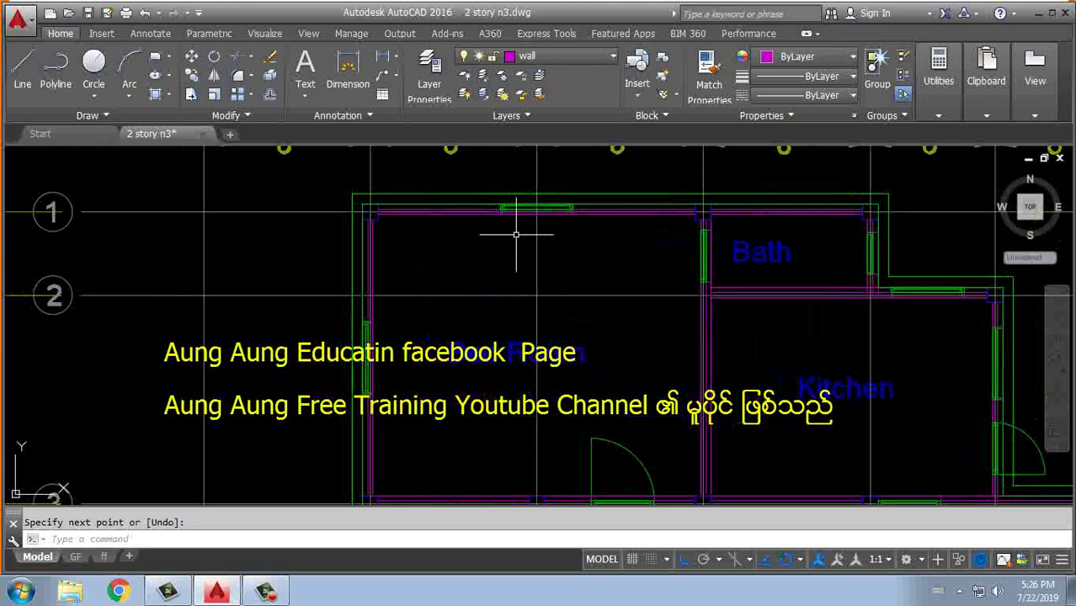
{"action": "middle_click_drag", "start_coordinate": [576, 307], "coordinate": [545, 277]}
Step: Open the layer list and close it, leaving wall as the current layer
{"action": "left_click", "coordinate": [587, 59]}
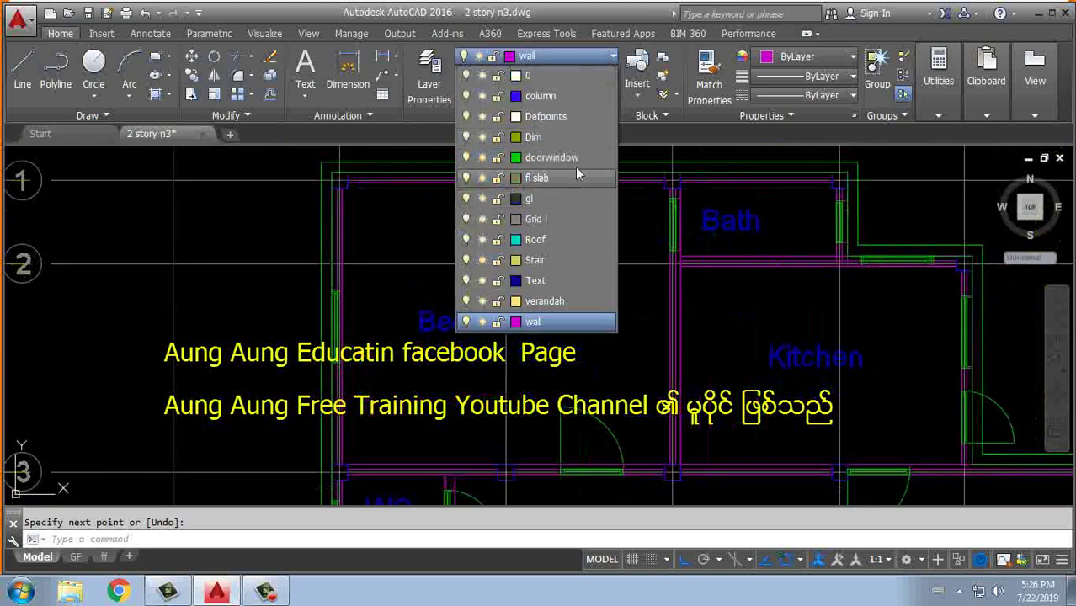
{"action": "left_click", "coordinate": [423, 222]}
{"action": "left_click", "coordinate": [223, 197]}
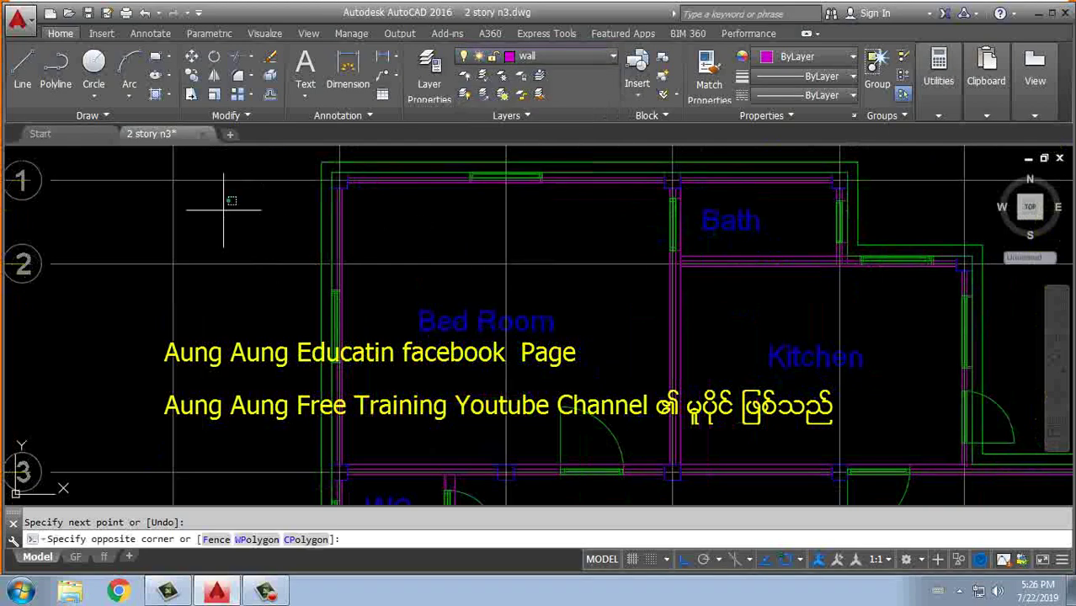
{"action": "left_click", "coordinate": [223, 202]}
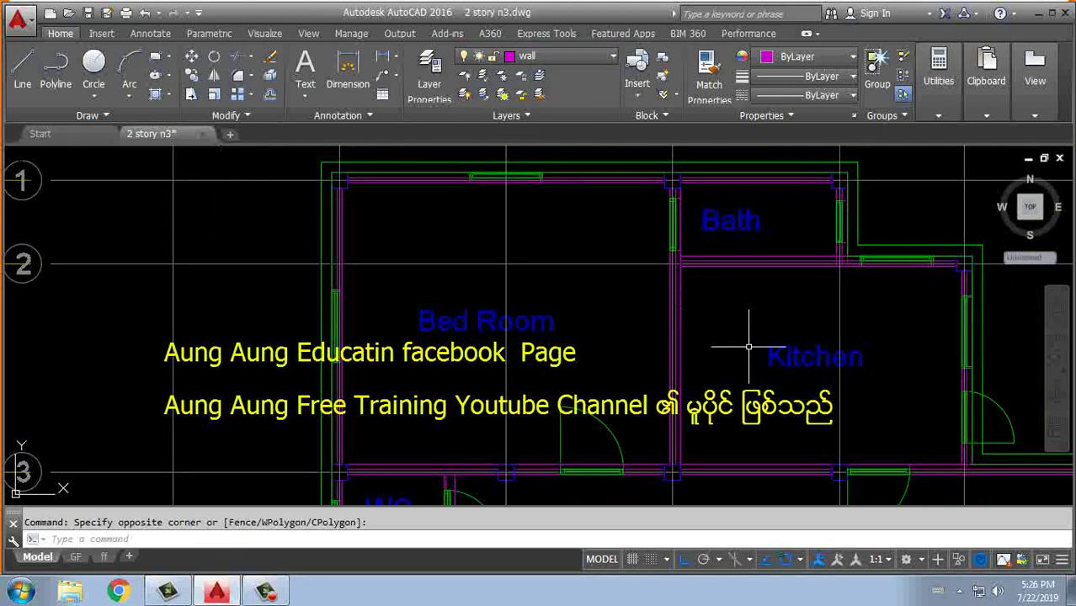
{"action": "scroll", "coordinate": [749, 346], "scroll_direction": "down", "scroll_amount": 5}
{"action": "scroll", "coordinate": [816, 346], "scroll_direction": "up", "scroll_amount": 5}
{"action": "scroll", "coordinate": [787, 315], "scroll_direction": "down", "scroll_amount": 1}
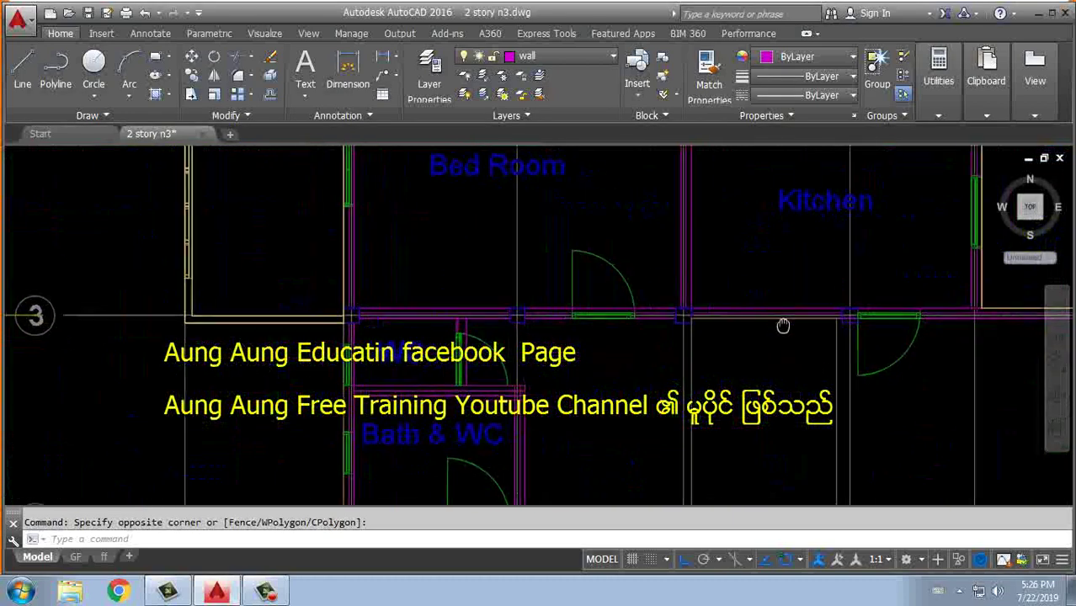
{"action": "scroll", "coordinate": [779, 329], "scroll_direction": "down", "scroll_amount": 2}
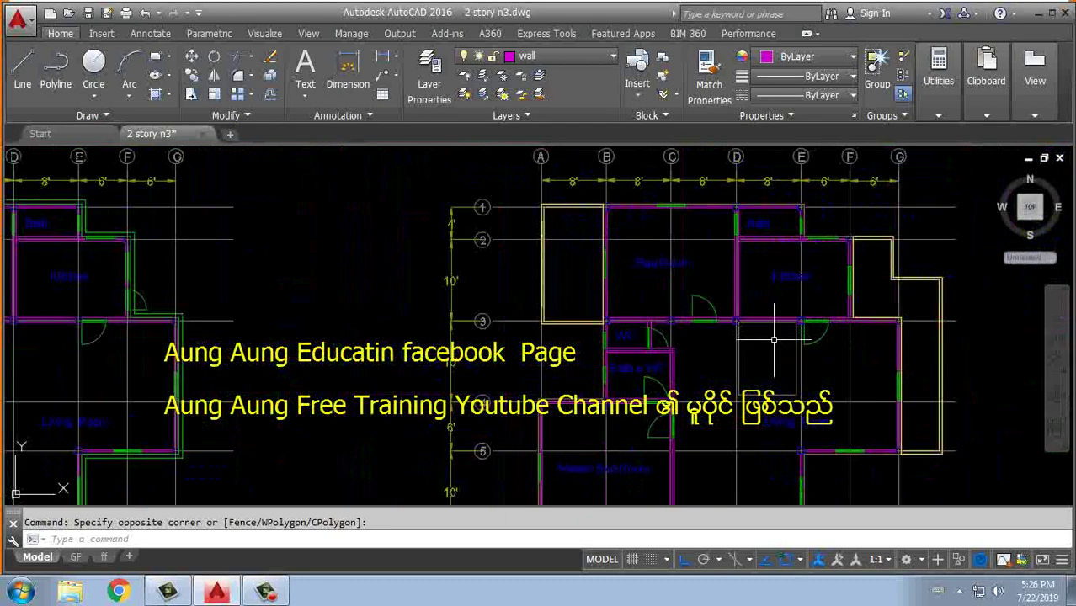
{"action": "middle_click_drag", "start_coordinate": [438, 300], "coordinate": [528, 313]}
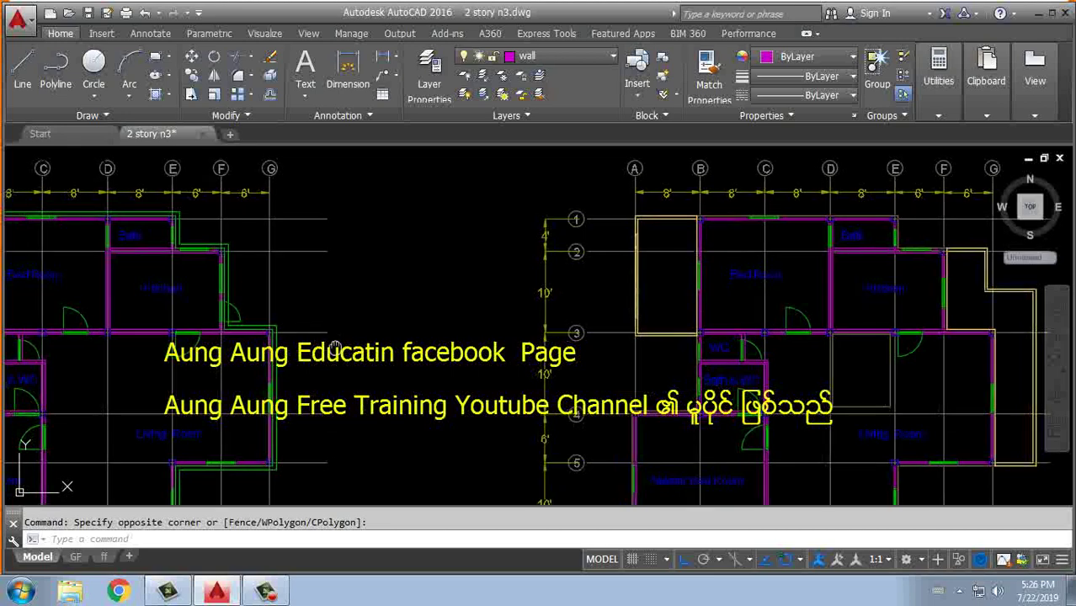
{"action": "mouse_move", "coordinate": [320, 353]}
{"action": "middle_mouse_down"}
{"action": "mouse_move", "coordinate": [463, 332]}
{"action": "mouse_move", "coordinate": [491, 345]}
{"action": "middle_mouse_up"}
{"action": "scroll", "coordinate": [570, 377], "scroll_direction": "up", "scroll_amount": 2}
{"action": "scroll", "coordinate": [409, 308], "scroll_direction": "down", "scroll_amount": 5}
{"action": "scroll", "coordinate": [409, 309], "scroll_direction": "up", "scroll_amount": 3}
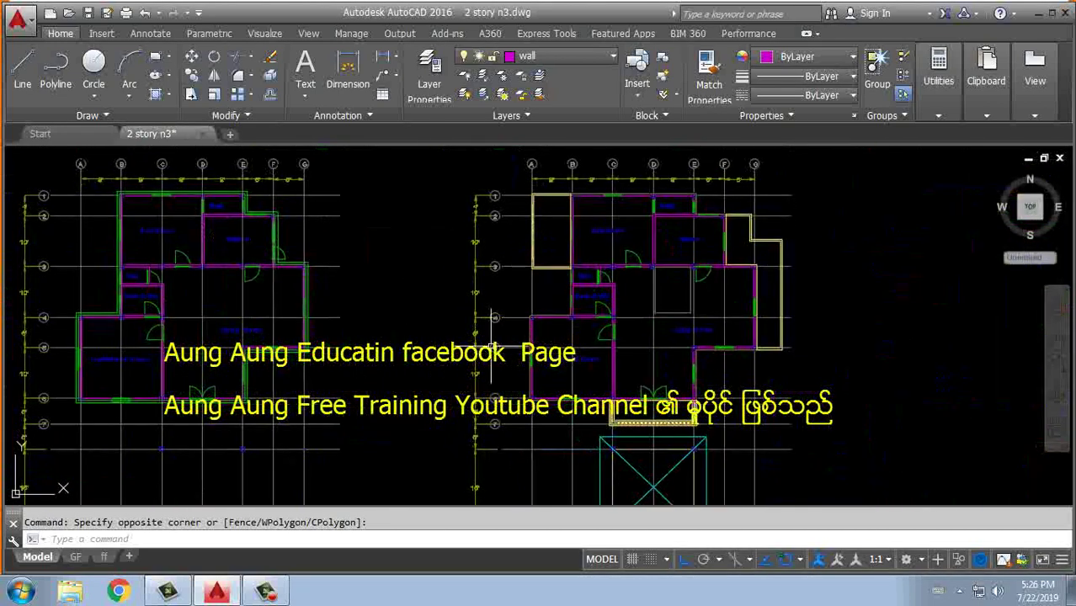
{"action": "mouse_move", "coordinate": [492, 348]}
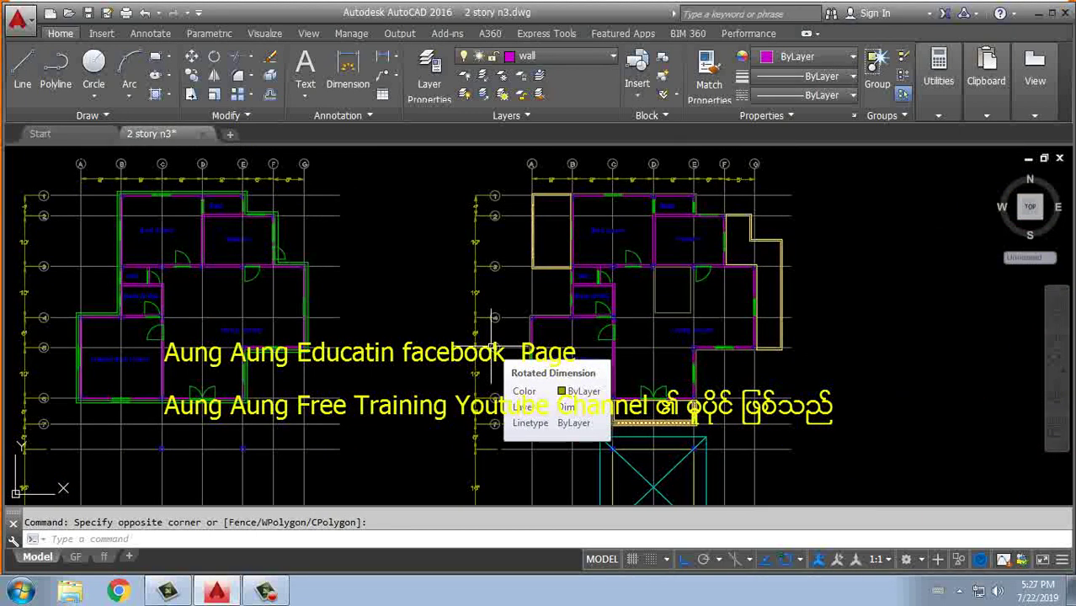
{"action": "key", "text": "Escape"}
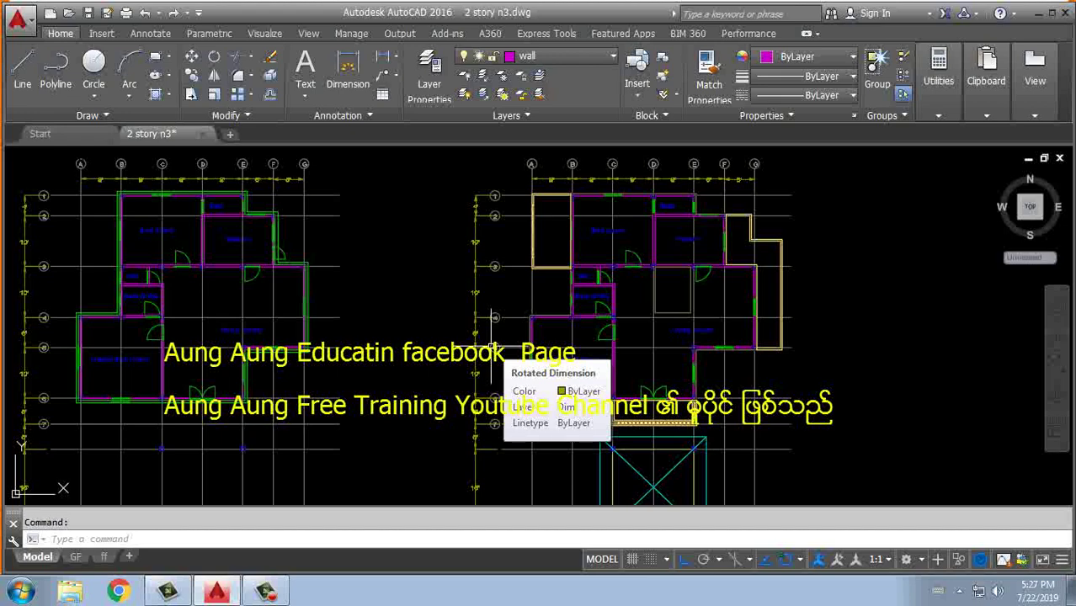
{"action": "middle_click_drag", "start_coordinate": [722, 293], "coordinate": [588, 271]}
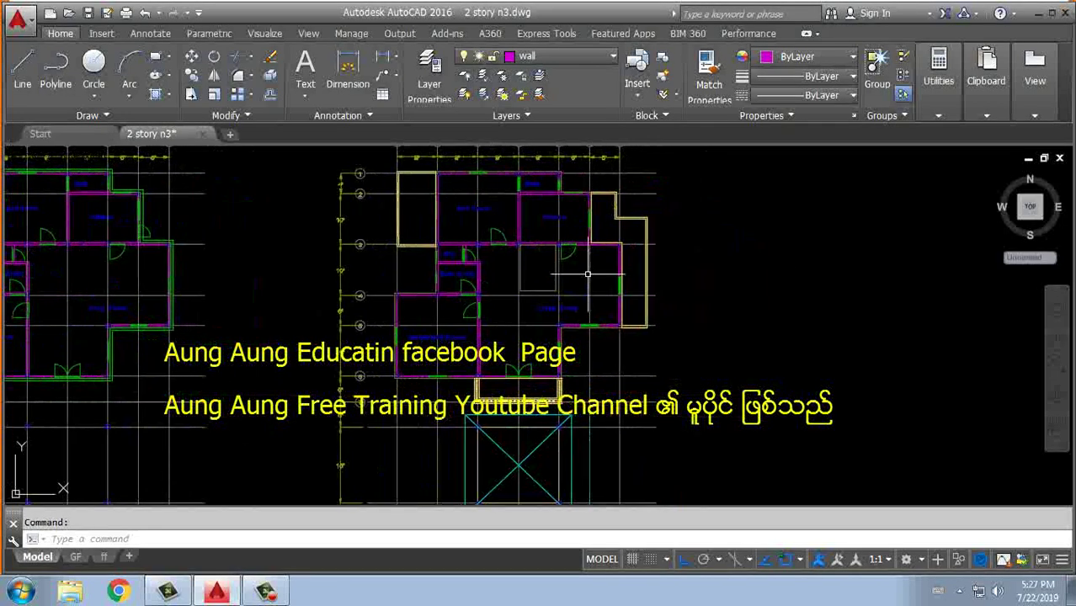
{"action": "mouse_move", "coordinate": [588, 271]}
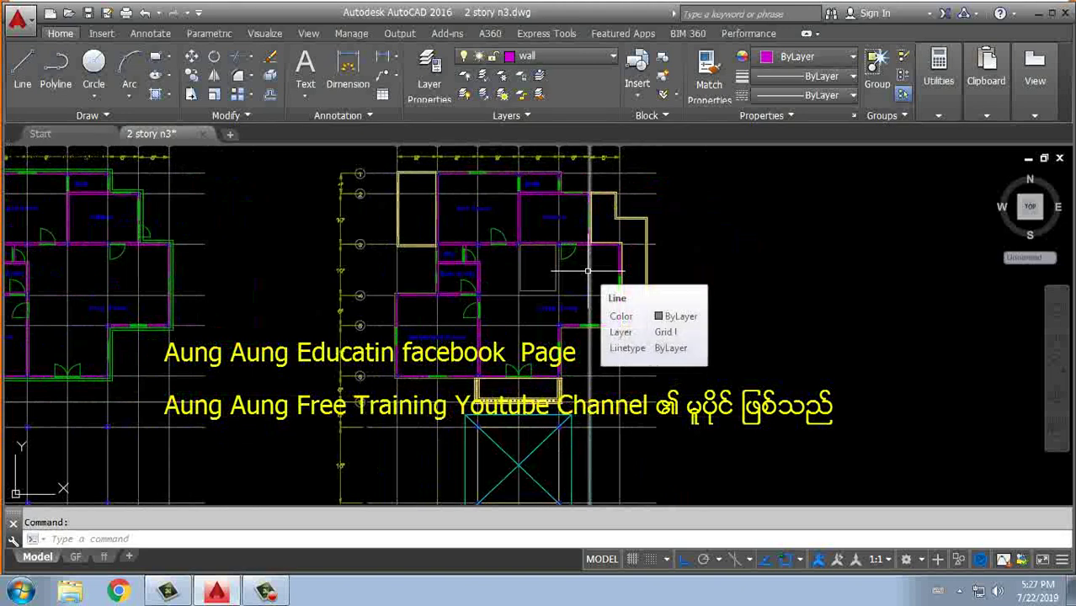
{"action": "scroll", "coordinate": [587, 271], "scroll_direction": "down", "scroll_amount": 1}
{"action": "scroll", "coordinate": [556, 252], "scroll_direction": "up", "scroll_amount": 2}
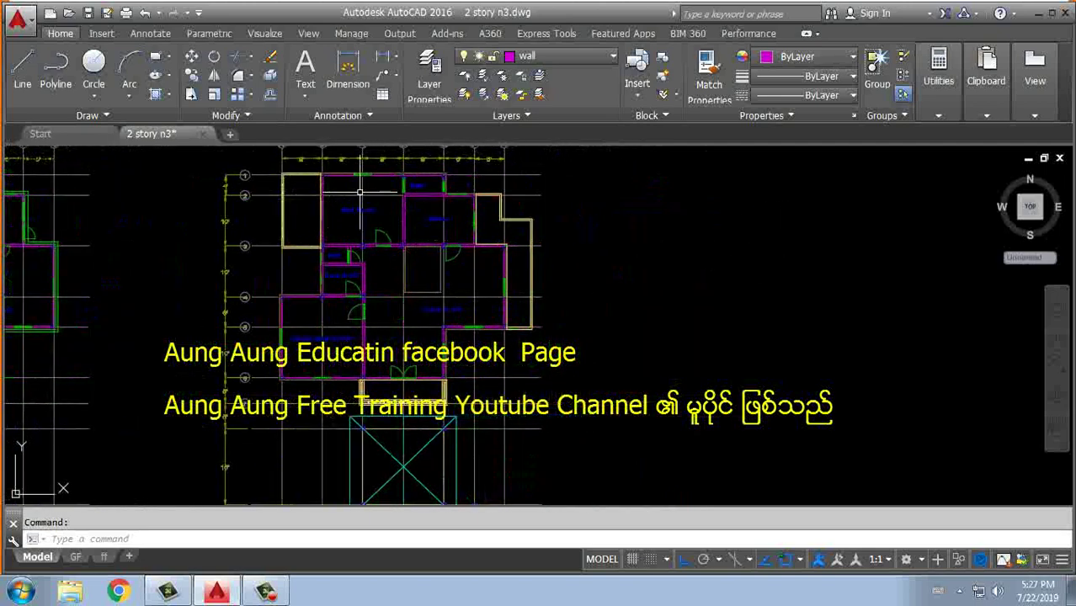
{"action": "scroll", "coordinate": [533, 230], "scroll_direction": "down", "scroll_amount": 1}
{"action": "middle_click_drag", "start_coordinate": [533, 230], "coordinate": [636, 235]}
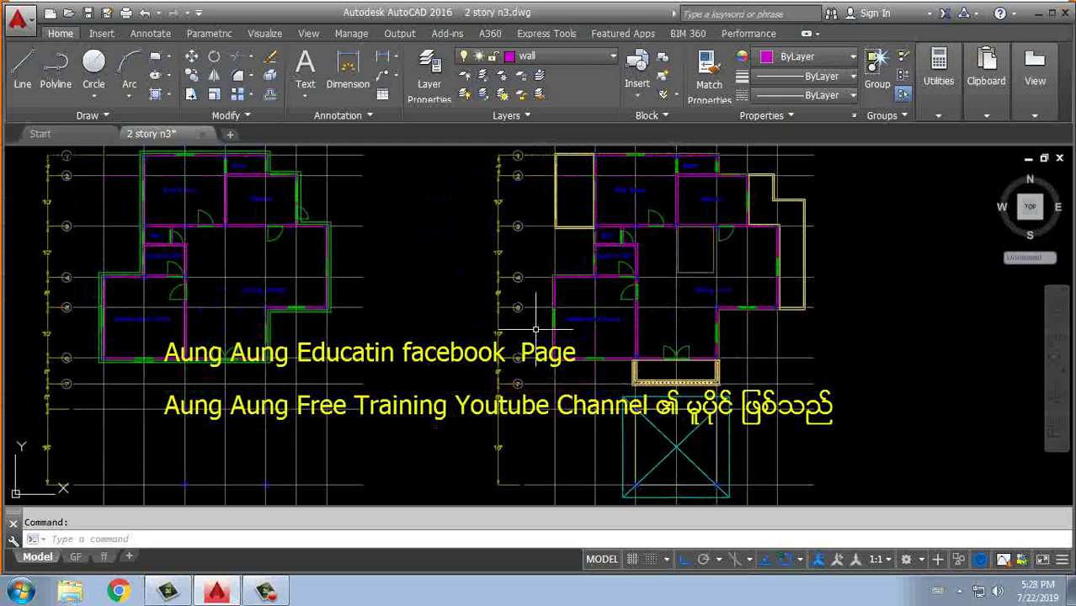
{"action": "middle_click_drag", "start_coordinate": [567, 319], "coordinate": [454, 313]}
{"action": "scroll", "coordinate": [530, 312], "scroll_direction": "down", "scroll_amount": 2}
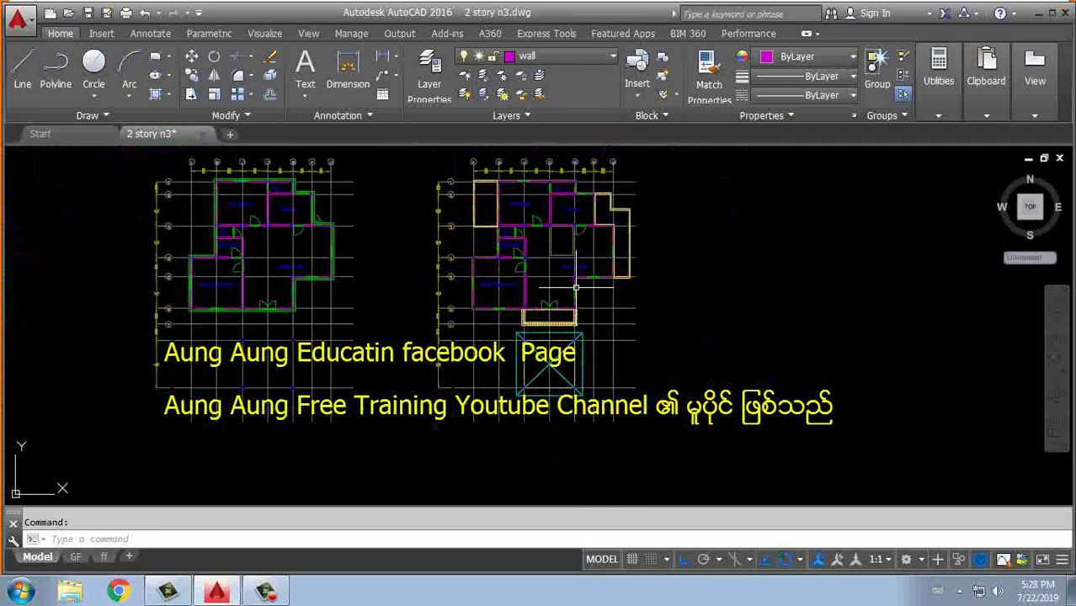
{"action": "mouse_move", "coordinate": [601, 299]}
{"action": "middle_mouse_down"}
{"action": "mouse_move", "coordinate": [699, 337]}
{"action": "mouse_move", "coordinate": [738, 334]}
{"action": "middle_mouse_up"}
{"action": "middle_click_drag", "start_coordinate": [654, 335], "coordinate": [678, 332]}
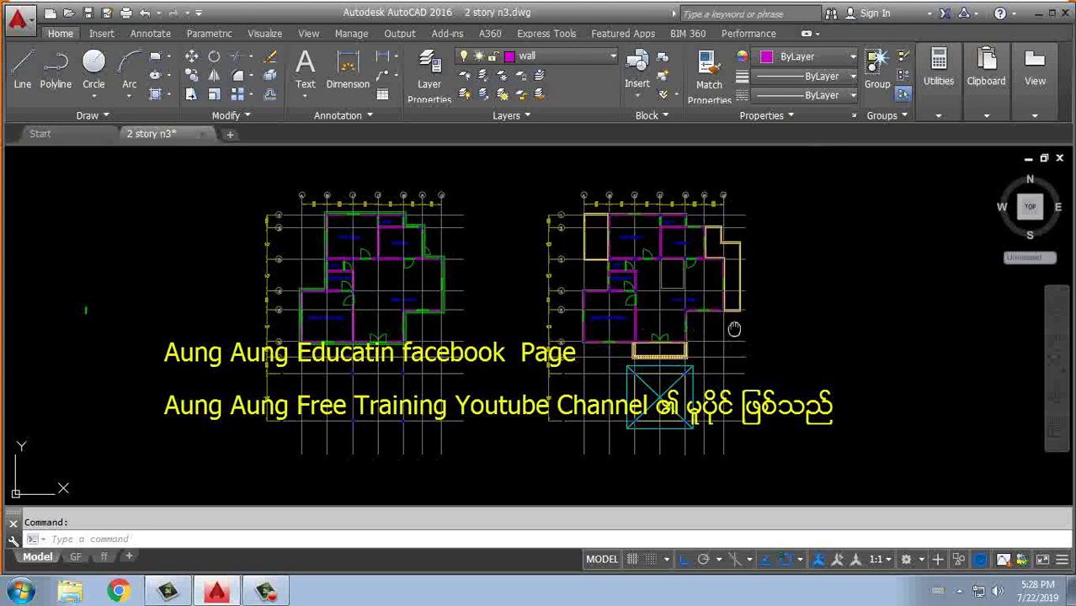
{"action": "middle_click_drag", "start_coordinate": [741, 314], "coordinate": [697, 306]}
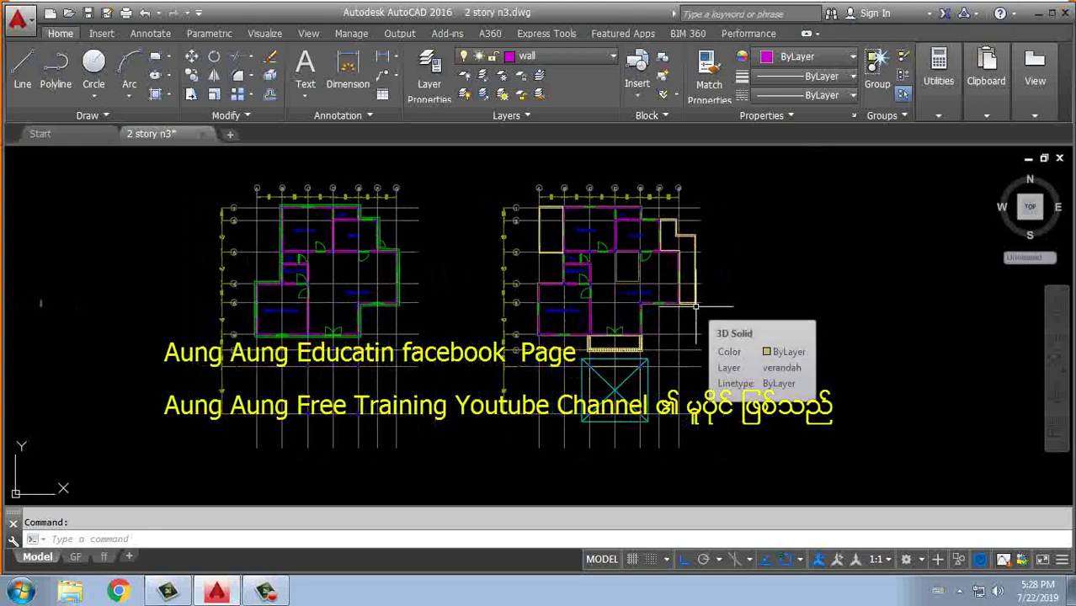